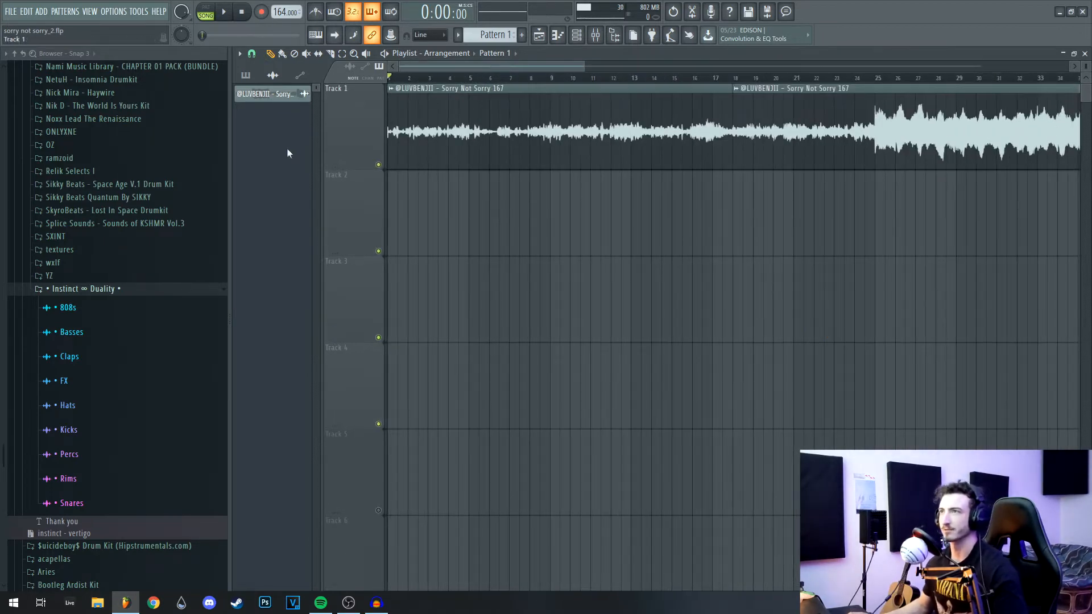
Step: Paint Pattern 1 on Track 2 from bar 9 to bar 17 and loop bars 9–17 on the ruler
click(566, 230)
drag(569, 231, 712, 239)
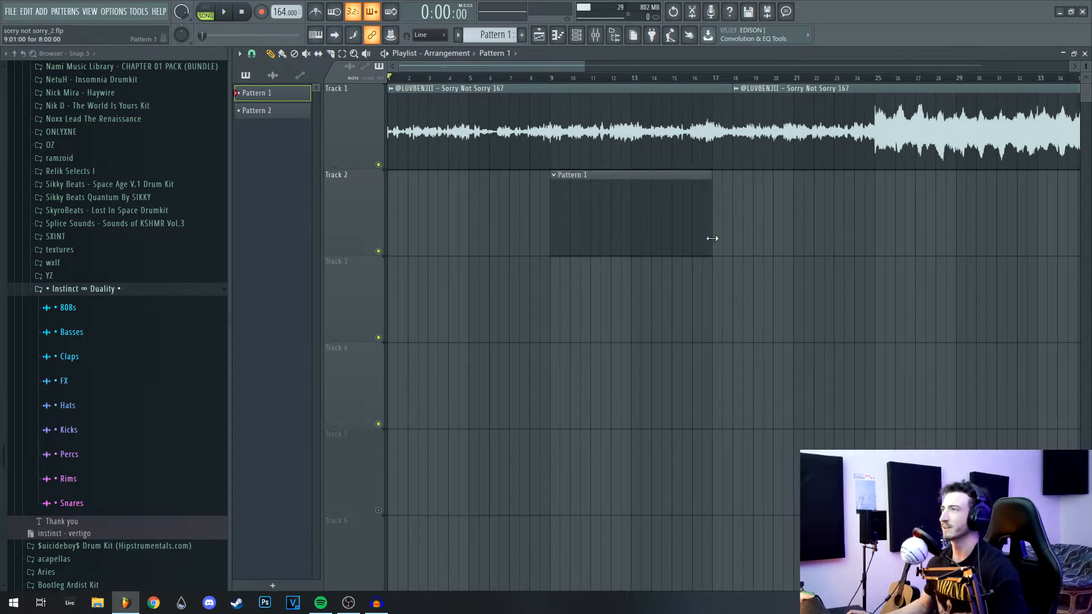
drag(551, 84, 722, 99)
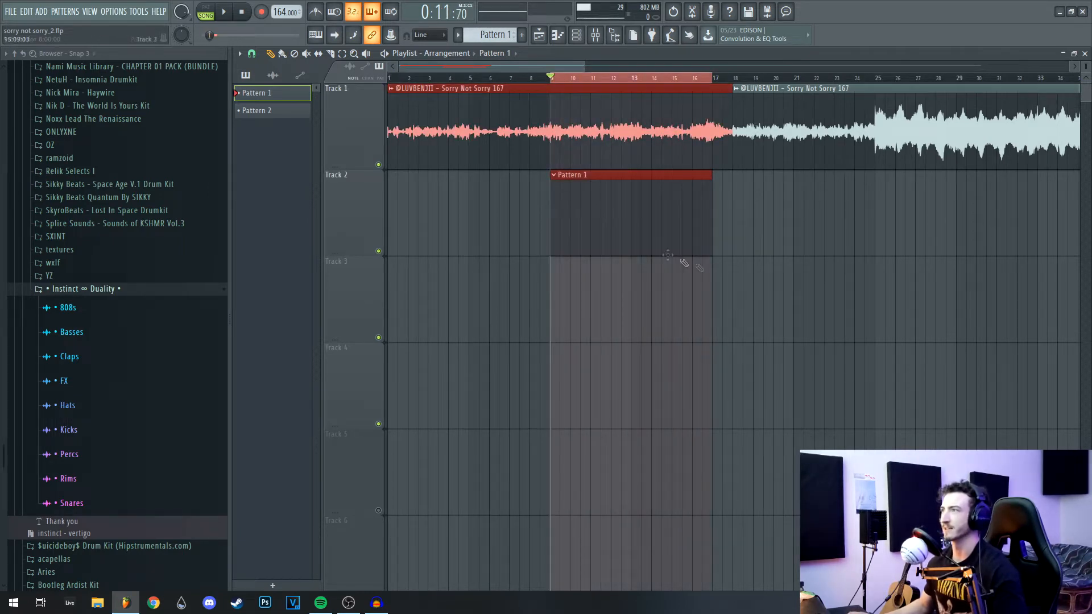
scroll(627, 242, up, 3)
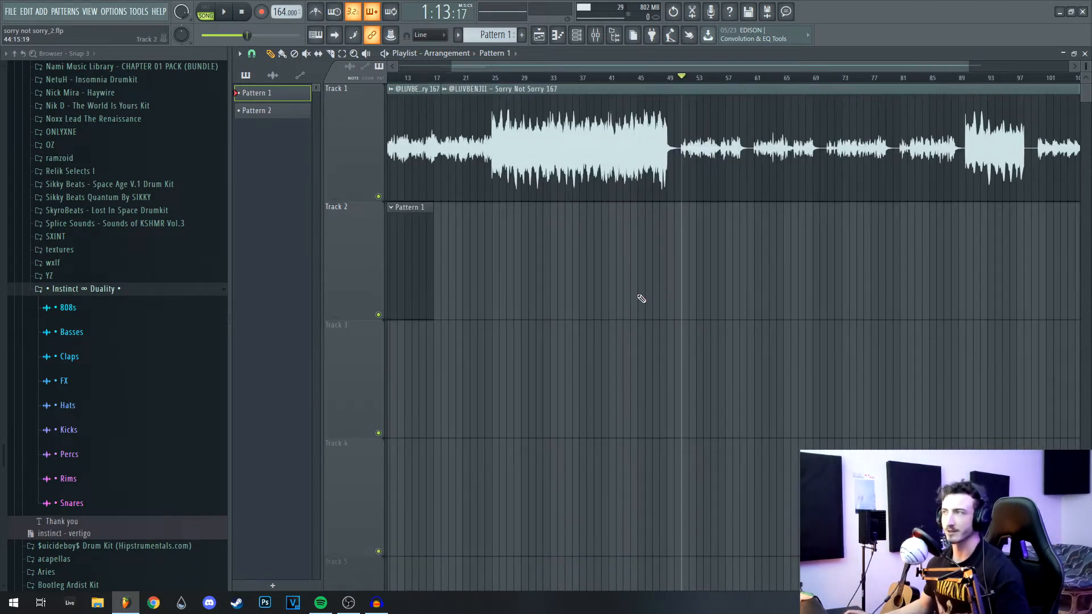
scroll(653, 300, left, 3)
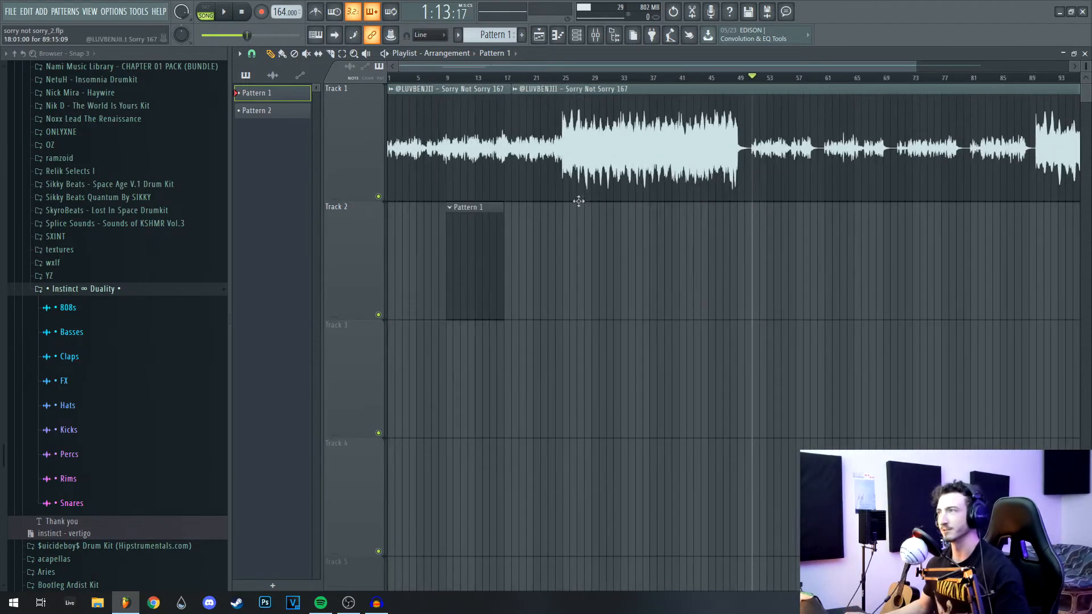
scroll(659, 231, right, 6)
drag(577, 78, 996, 117)
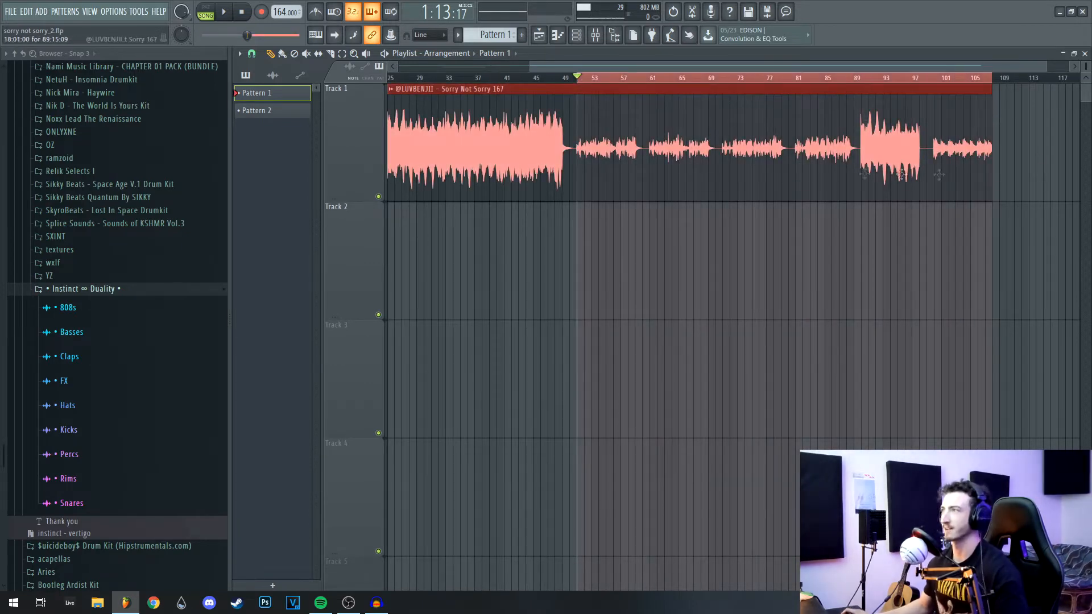
key(ctrl+d)
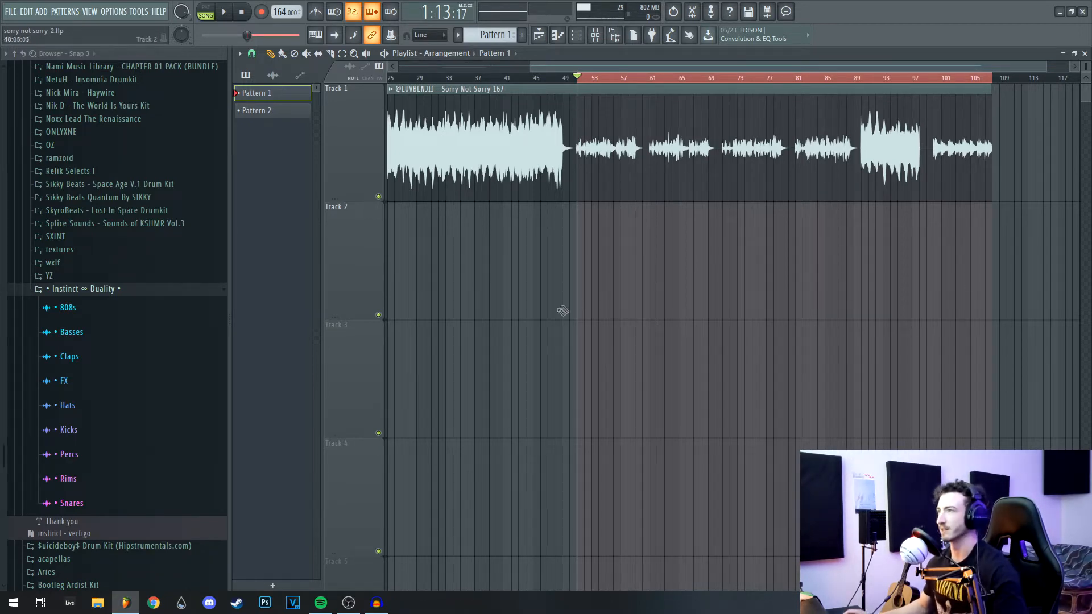
Step: Bring the arrangement start into view and show the Channel rack with F6
drag(563, 311, 901, 356)
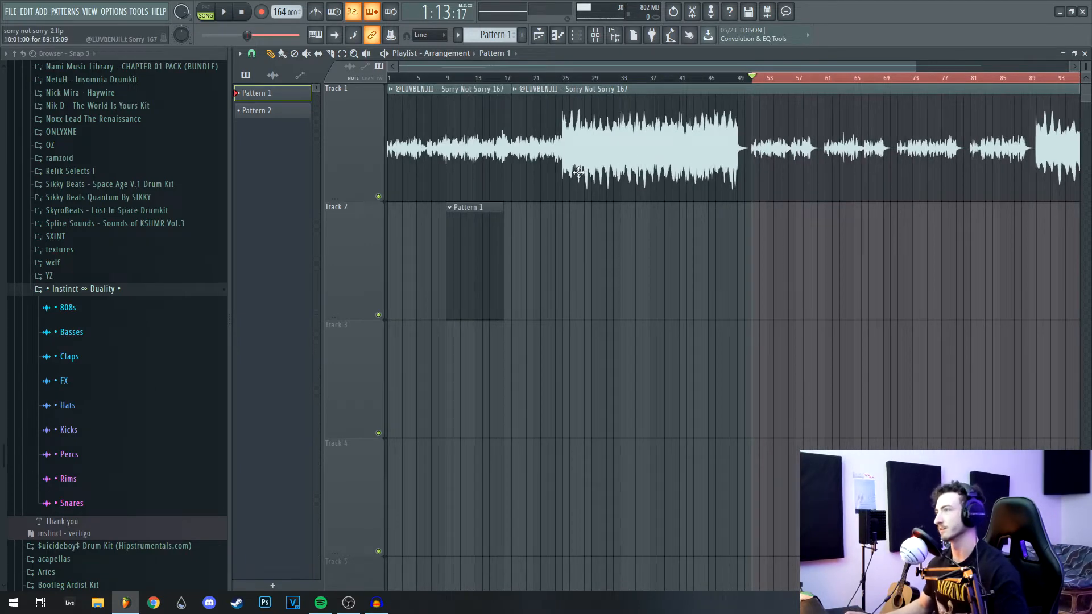
scroll(1013, 146, right, 3)
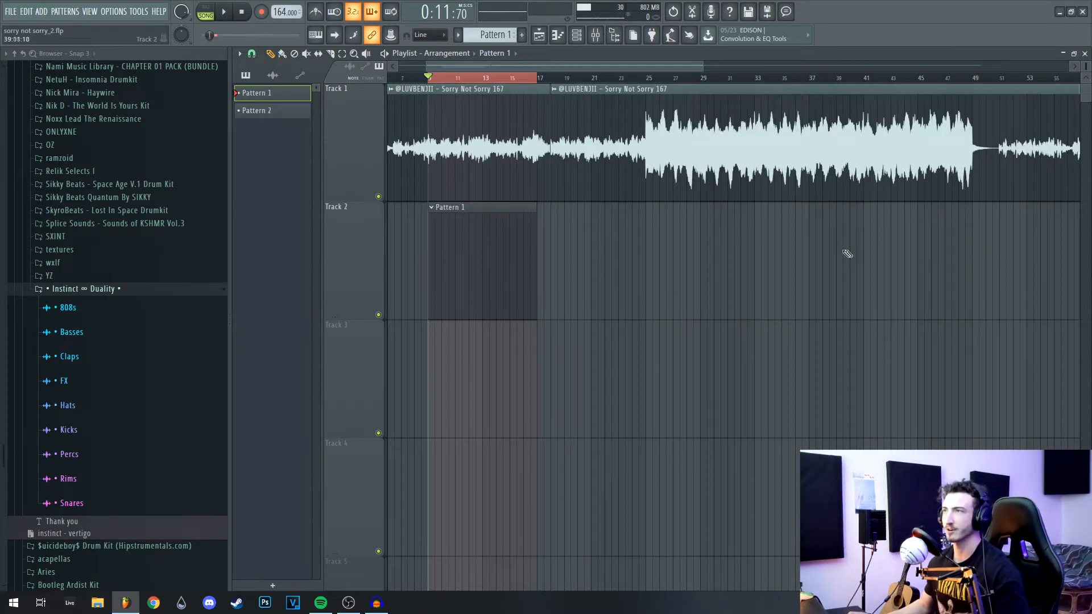
scroll(535, 208, left, 2)
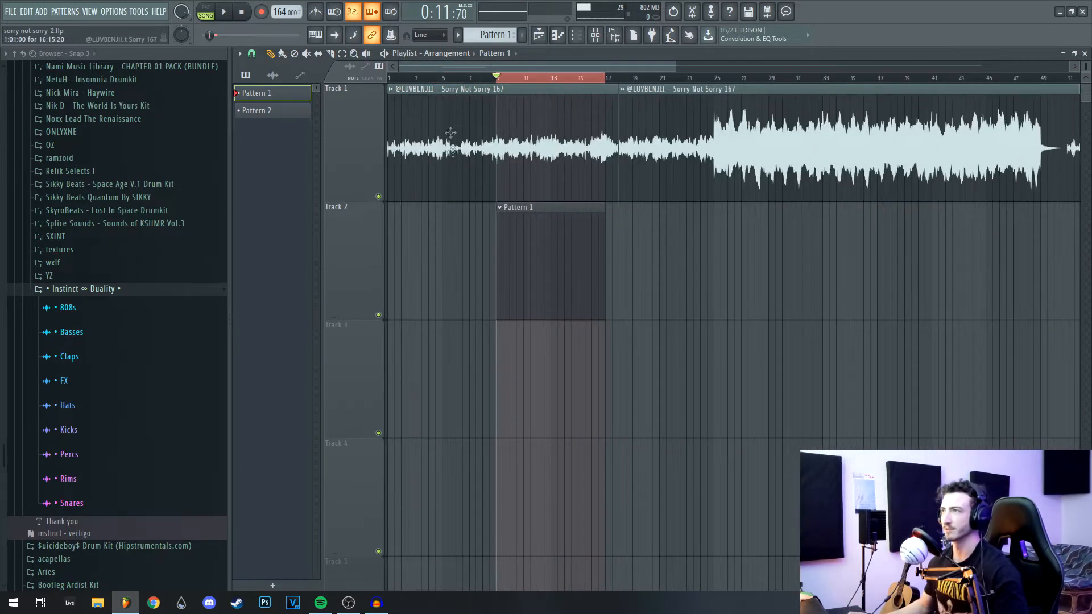
scroll(584, 103, up, 2)
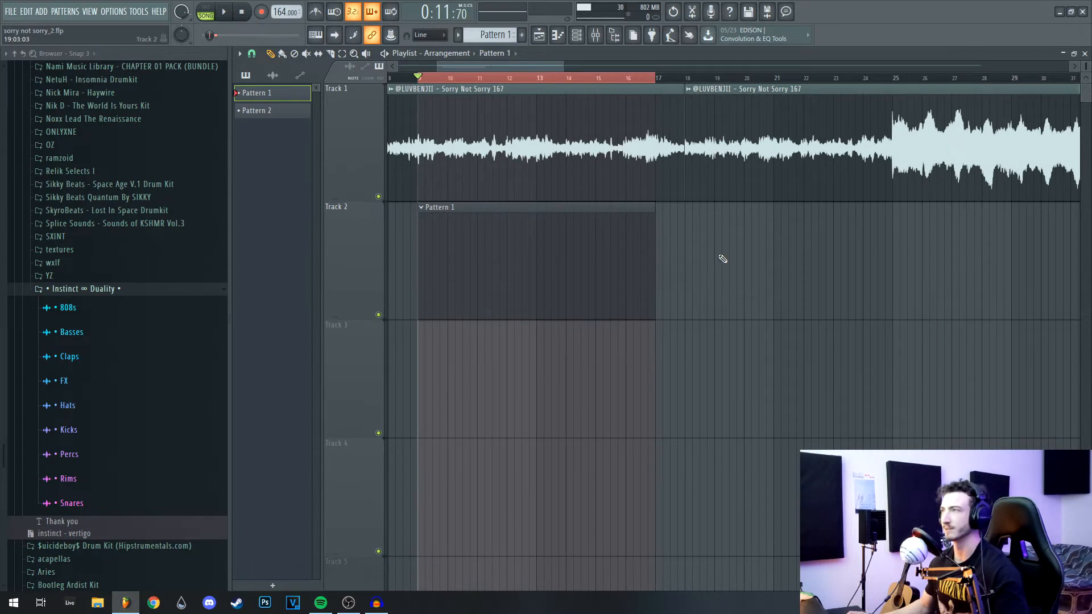
scroll(829, 285, left, 2)
scroll(675, 179, down, 1)
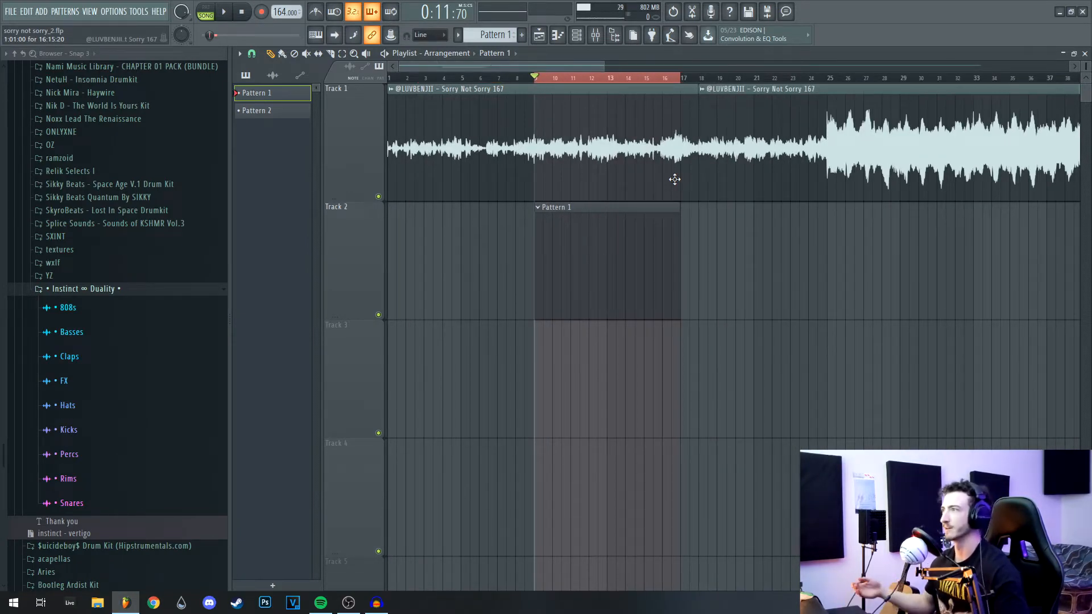
scroll(675, 179, down, 2)
scroll(965, 183, down, 1)
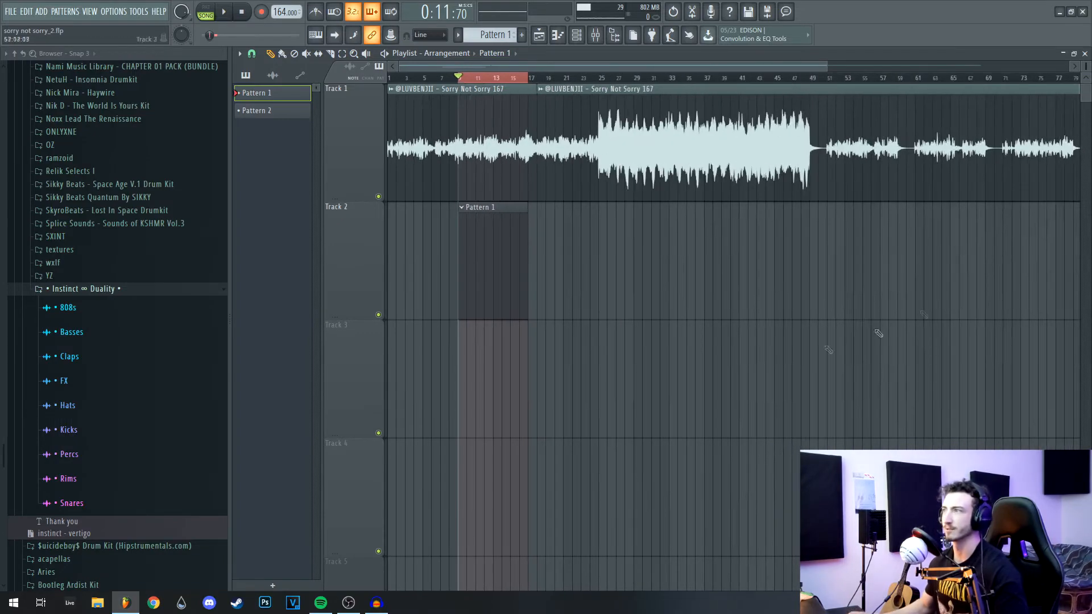
scroll(488, 315, up, 2)
key(F6)
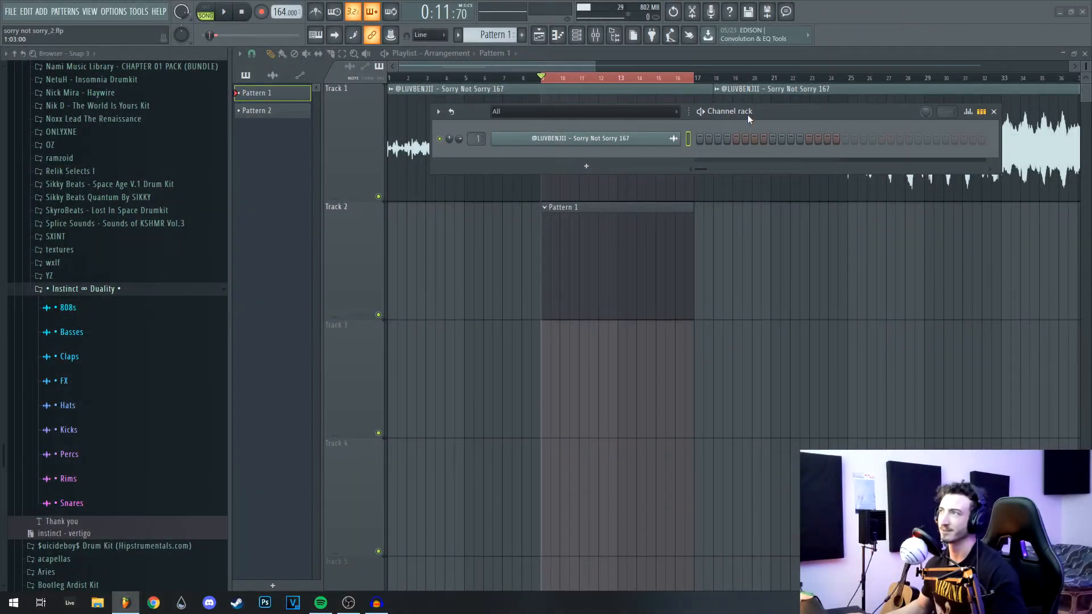
Step: Audition hi-hats in Hats > HH > A and add hh ~ lipton as a new channel
drag(748, 115, 706, 128)
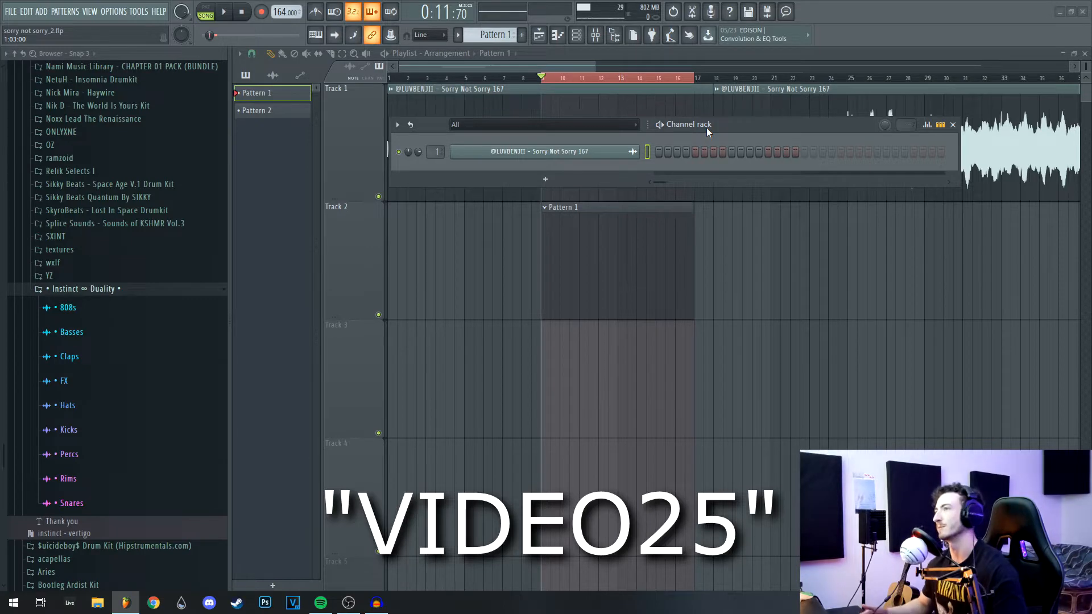
mouse_move(707, 127)
mouse_down()
mouse_move(721, 128)
mouse_move(700, 128)
mouse_up()
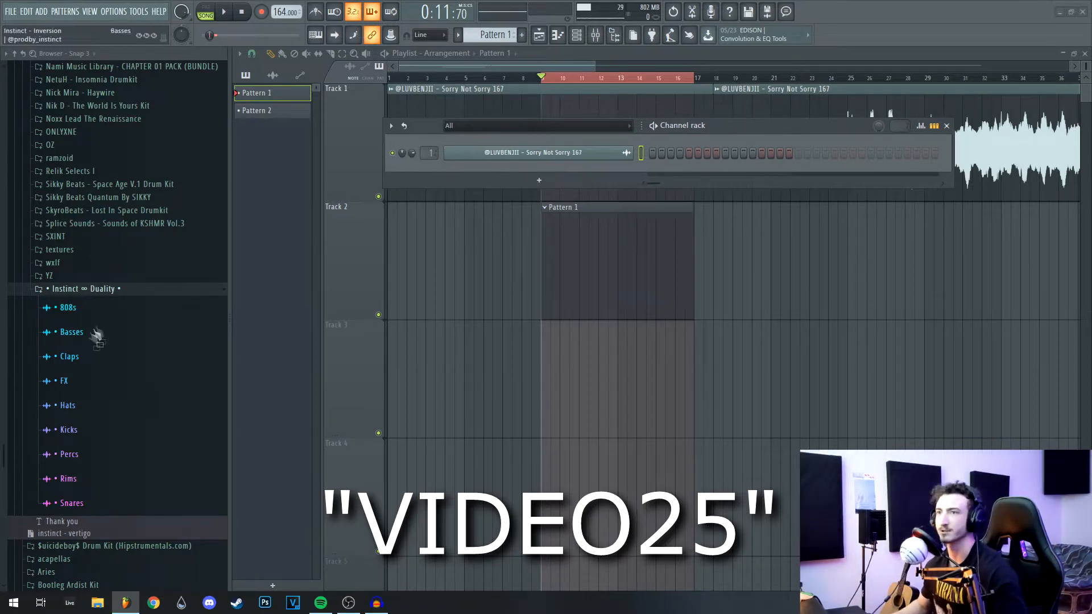
click(108, 405)
click(126, 459)
scroll(182, 512, down, 4)
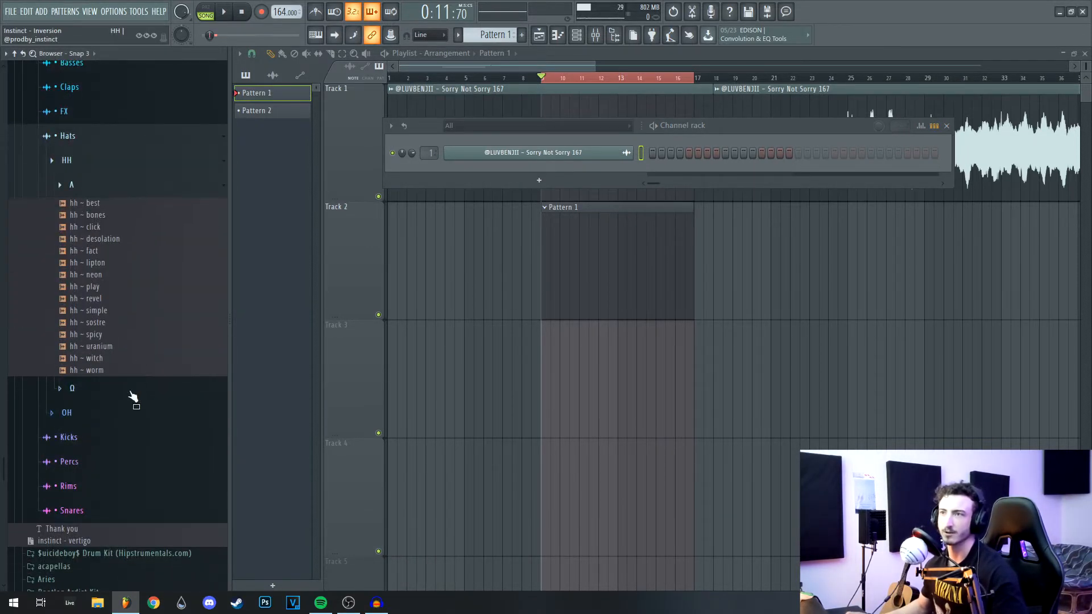
click(119, 229)
click(120, 250)
click(111, 263)
click(110, 273)
click(112, 266)
drag(112, 267, 589, 177)
Step: Fill every fourth step with hi-hats, repeat through bar 8, and double each note half a step later
right_click(589, 172)
click(785, 219)
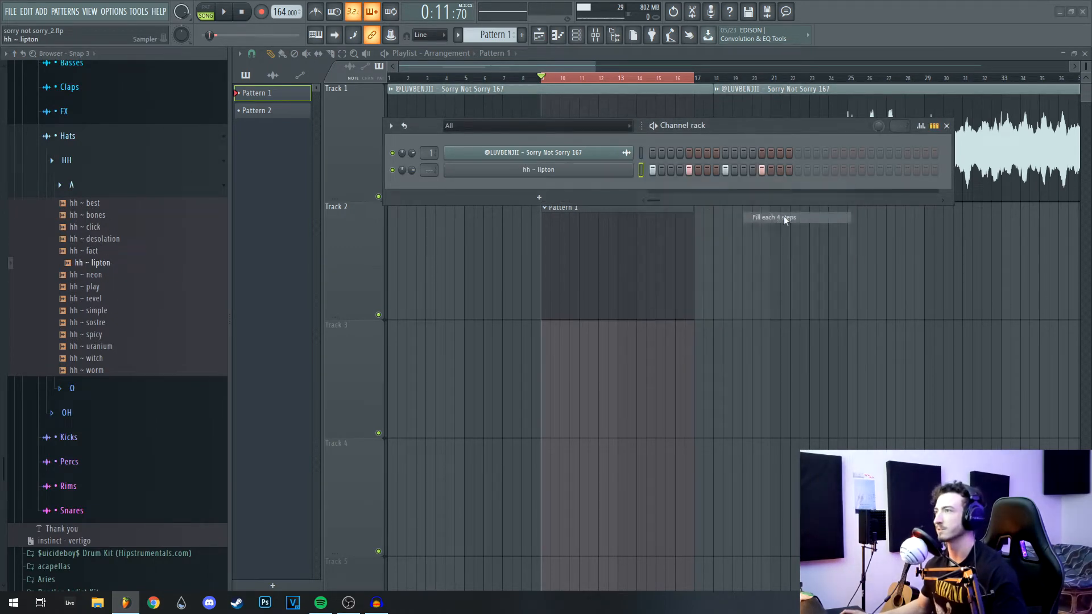
right_click(592, 178)
click(613, 186)
drag(434, 337, 541, 107)
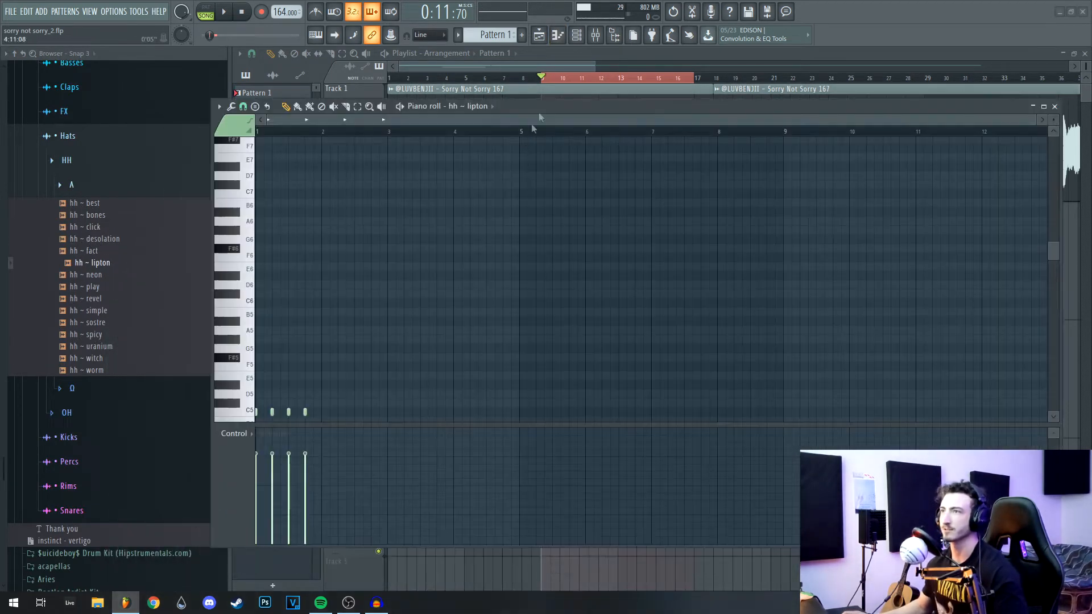
key(ctrl+b)
key(ctrl+b)
key(ctrl+b)
key(ctrl+b)
key(ctrl+b)
key(ctrl+b)
key(ctrl+b)
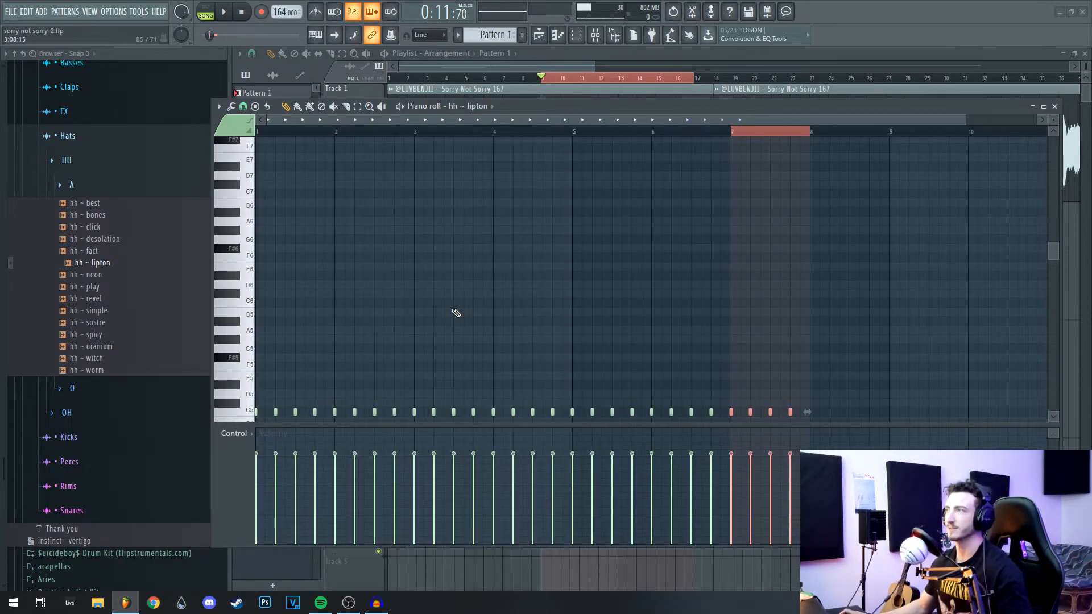
key(ctrl+a)
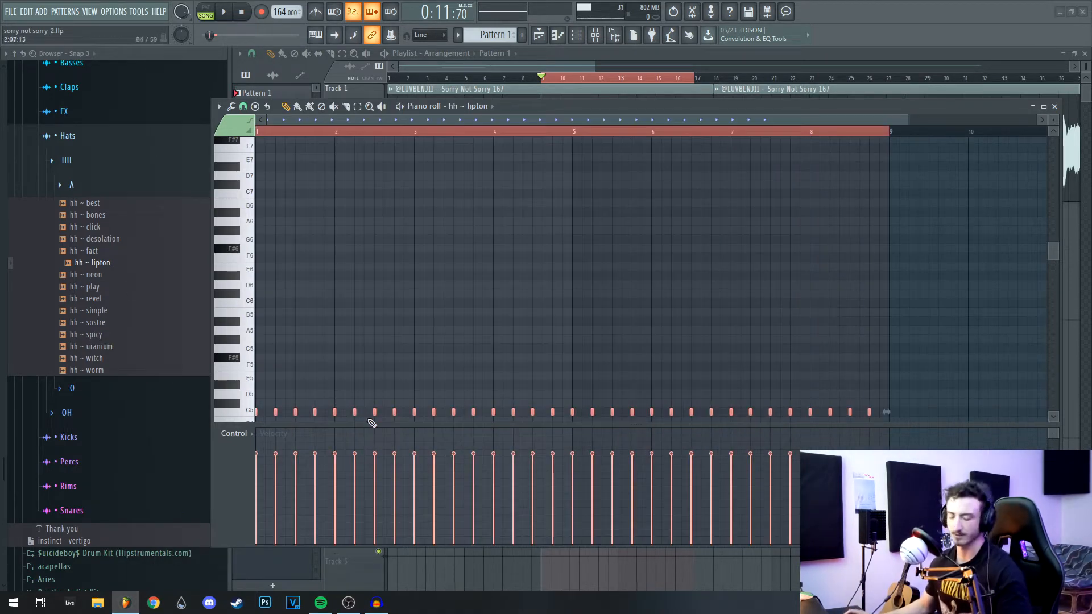
drag(315, 414, 325, 414)
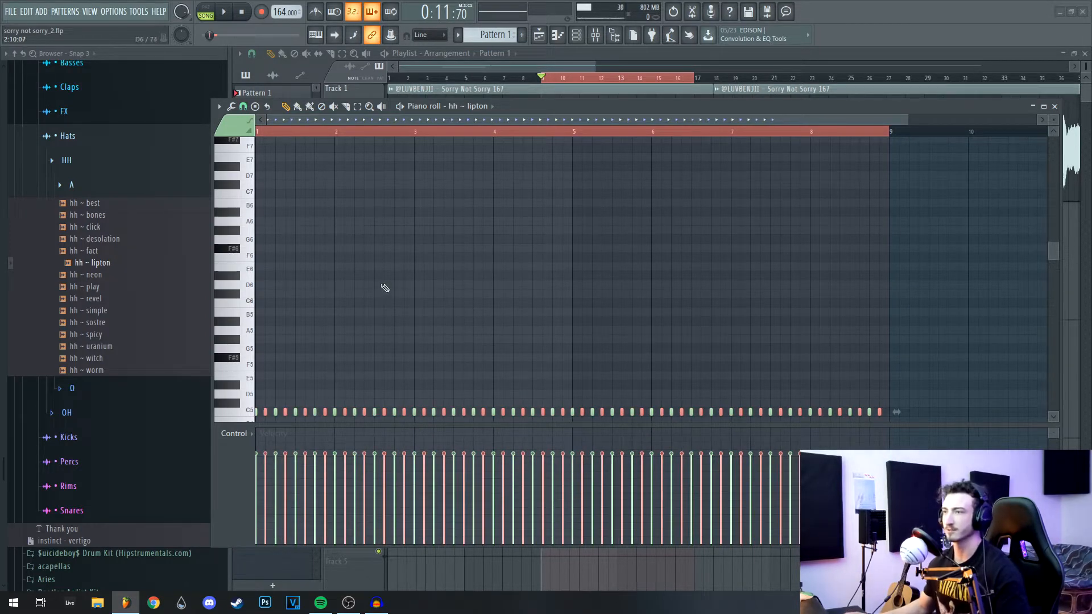
Step: Play back the doubled hi-hats, reselect all notes and close the piano roll
scroll(377, 301, down, 3)
scroll(381, 302, down, 3)
key(ctrl+d)
key(space)
scroll(394, 229, down, 3)
key(ctrl+a)
click(1054, 107)
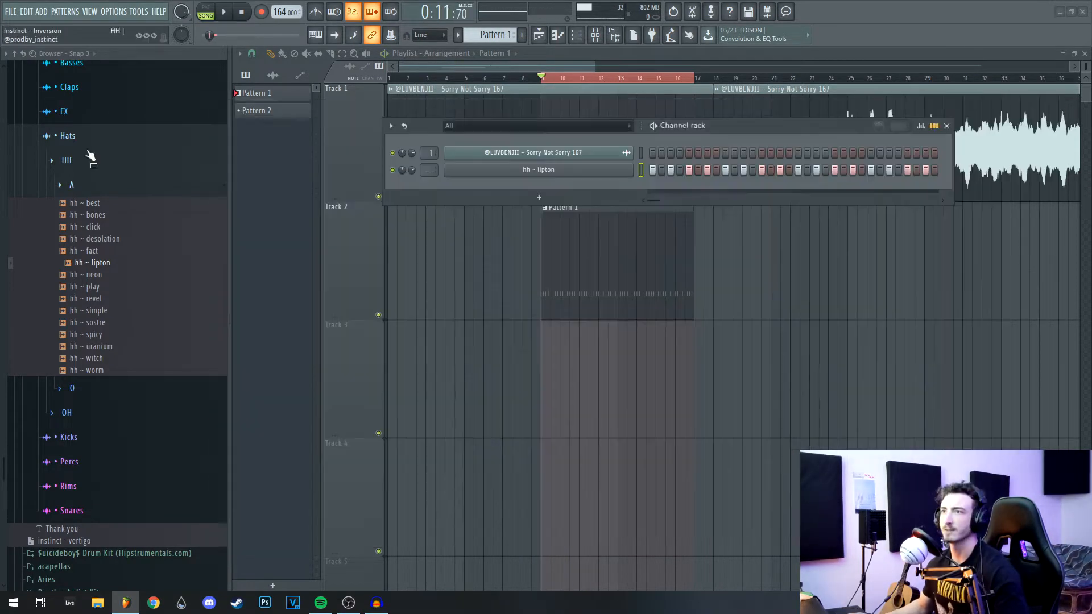
Step: Switch from Hats to Rims > A and audition rims, settling on rim ~ limo
click(88, 142)
click(106, 213)
click(109, 234)
click(113, 300)
click(112, 313)
click(116, 362)
click(110, 349)
click(107, 384)
click(98, 336)
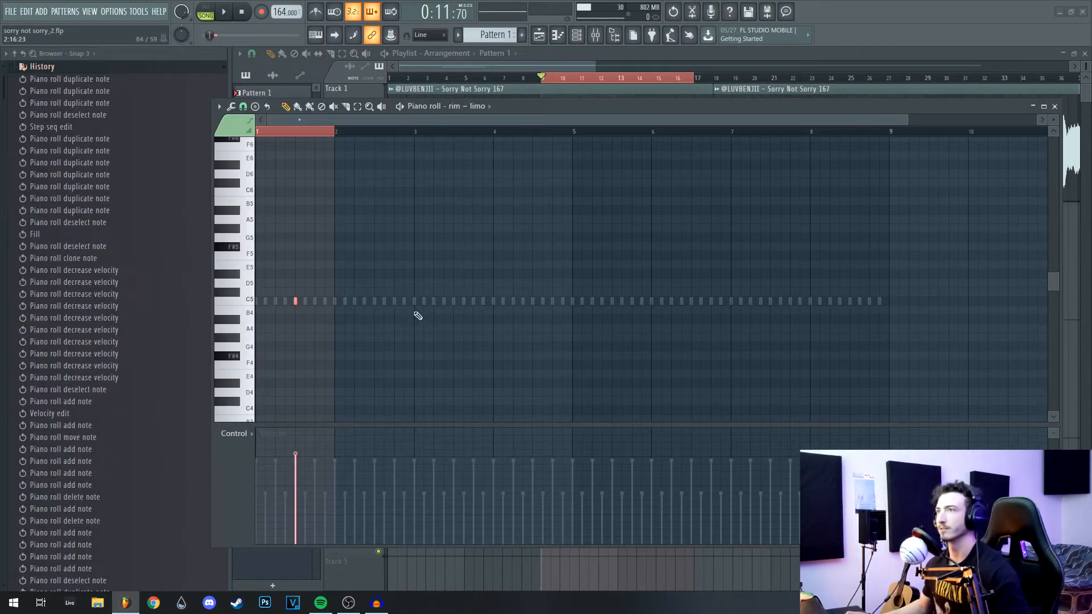
Step: Repeat the rim ~ limo note once per bar over eight bars, then lower its channel volume slightly
key(ctrl+b)
key(ctrl+b)
key(ctrl+b)
key(ctrl+b)
key(ctrl+b)
key(ctrl+b)
key(ctrl+b)
key(ctrl+b)
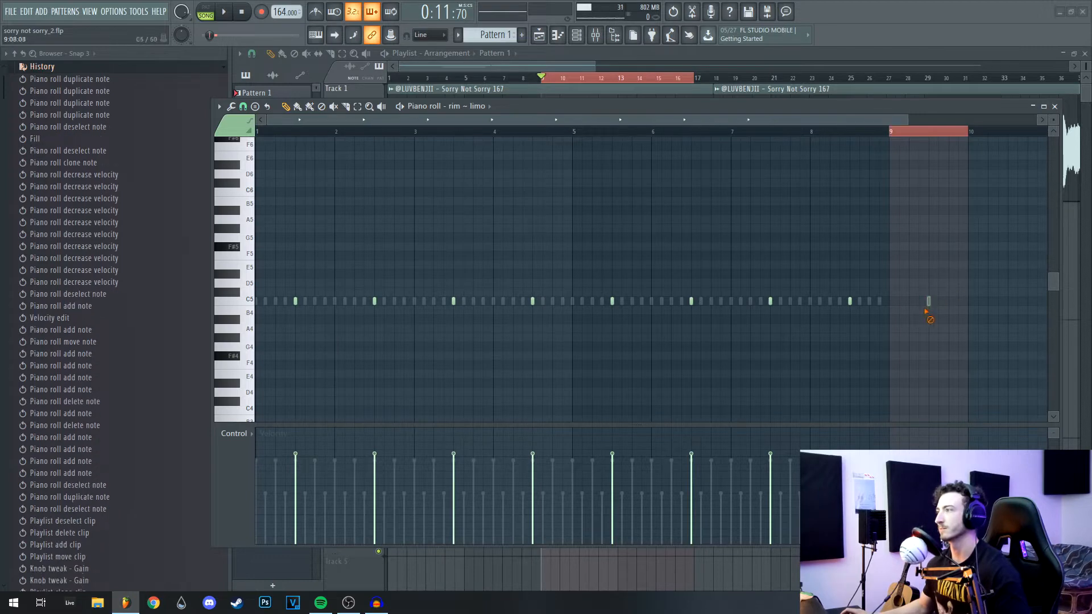
right_click(928, 303)
key(ctrl+a)
scroll(490, 308, up, 14)
click(1054, 107)
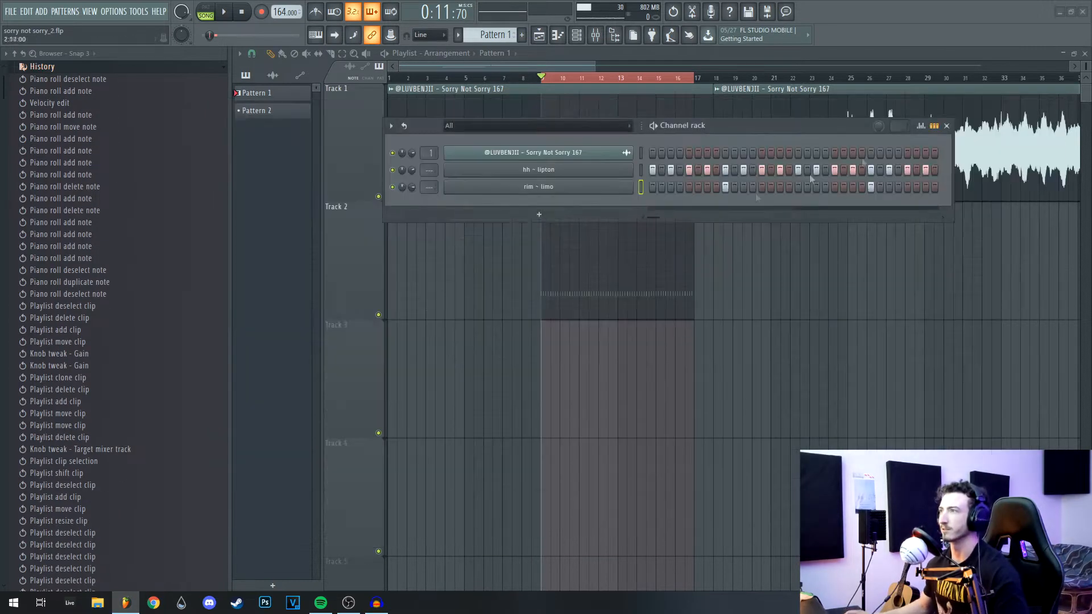
key(space)
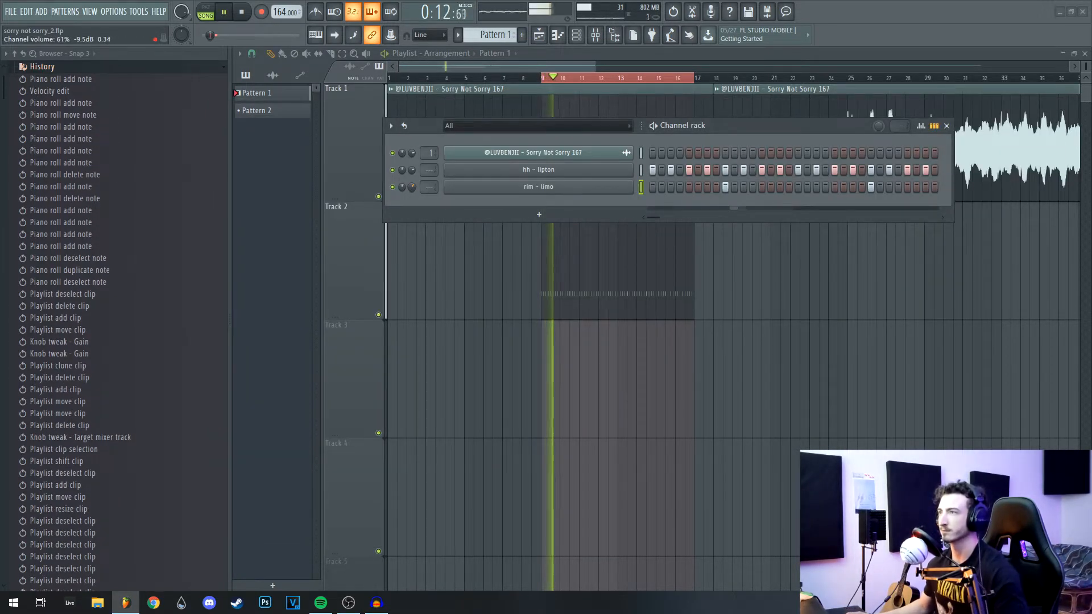
drag(411, 187, 411, 190)
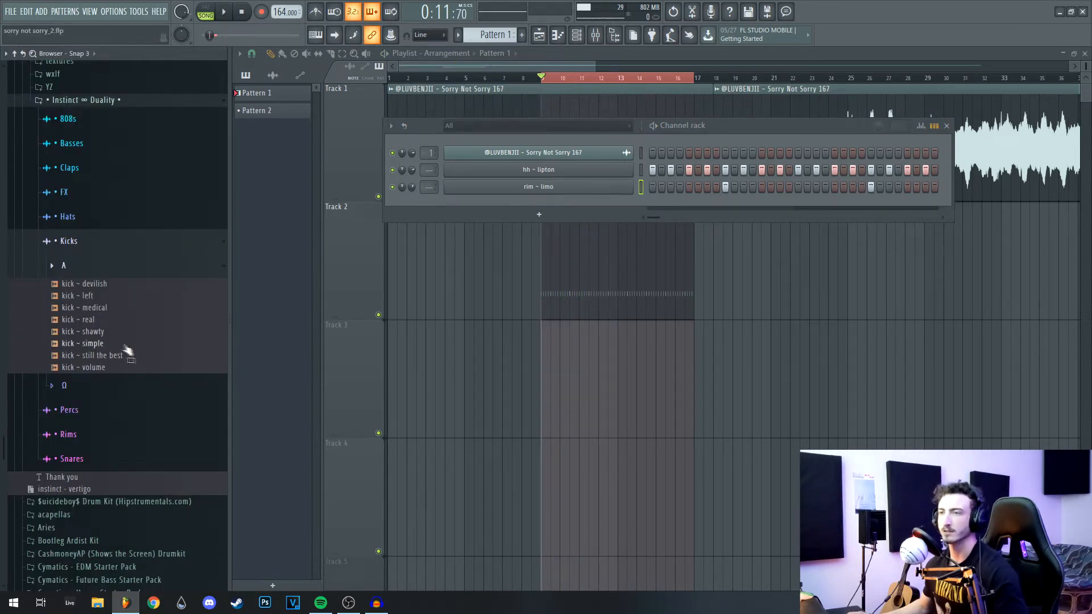
Step: Audition kicks in Kicks > A and add kick ~ simple as a new channel
click(134, 368)
click(137, 356)
click(165, 343)
click(163, 332)
click(162, 320)
click(162, 308)
drag(149, 344, 557, 162)
Step: Place five C5 kick hits in the opening bars of kick ~ simple's piano roll
key(F7)
key(space)
scroll(338, 336, up, 2)
click(364, 302)
scroll(387, 306, left, 2)
click(462, 305)
key(space)
click(513, 306)
click(555, 306)
key(space)
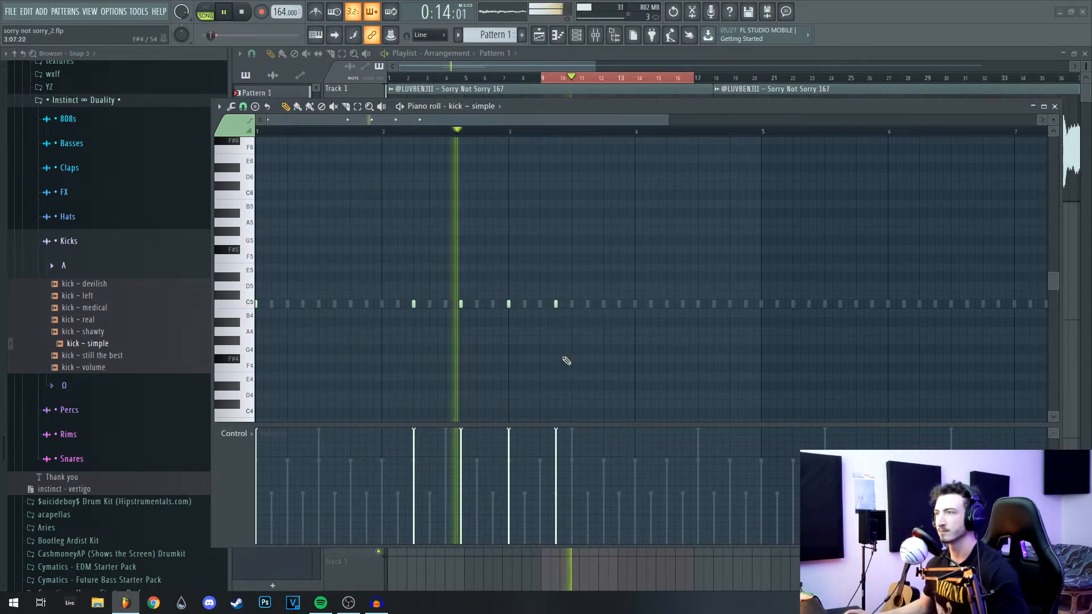
click(620, 305)
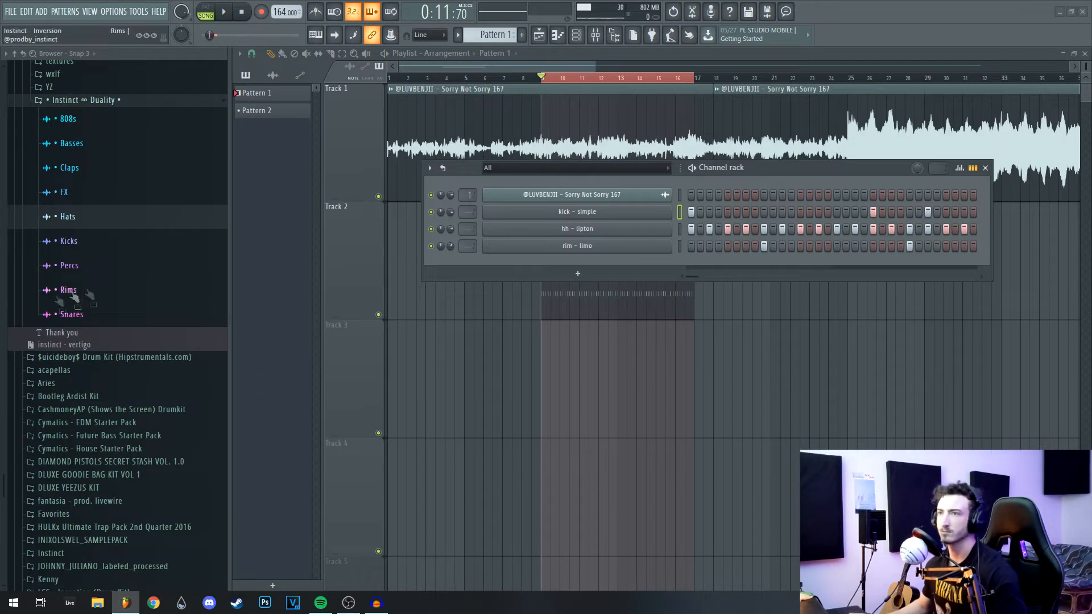
Step: Audition the Percs > A samples from blast to tim and add perc ~ tim and perc ~ what as channels
click(91, 267)
click(86, 292)
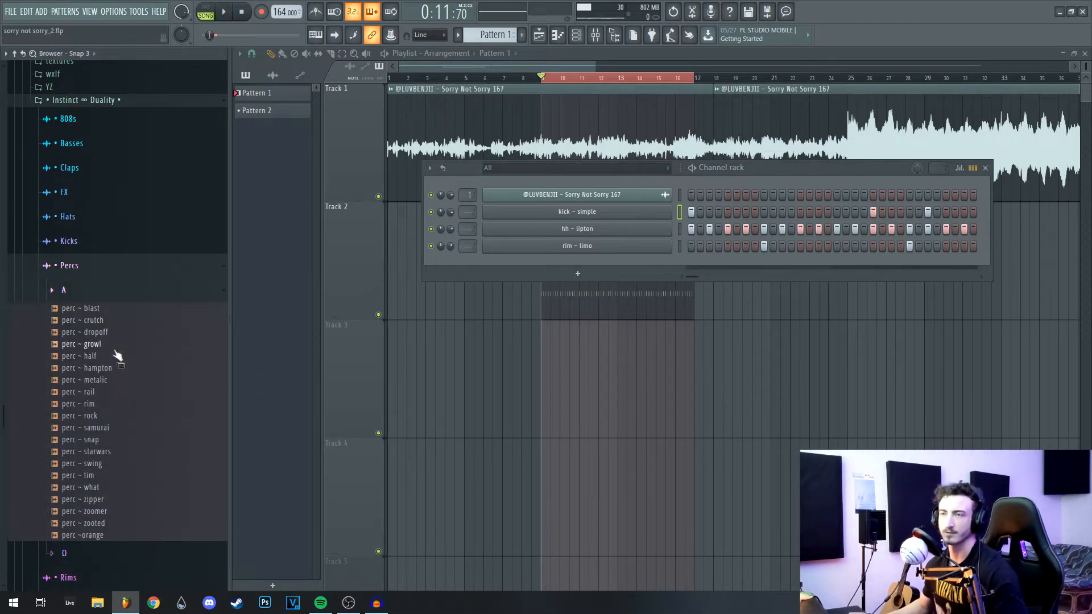
click(109, 346)
click(106, 334)
click(106, 322)
click(103, 309)
click(104, 322)
click(107, 369)
click(105, 393)
click(104, 442)
click(106, 465)
click(105, 478)
drag(105, 483, 599, 260)
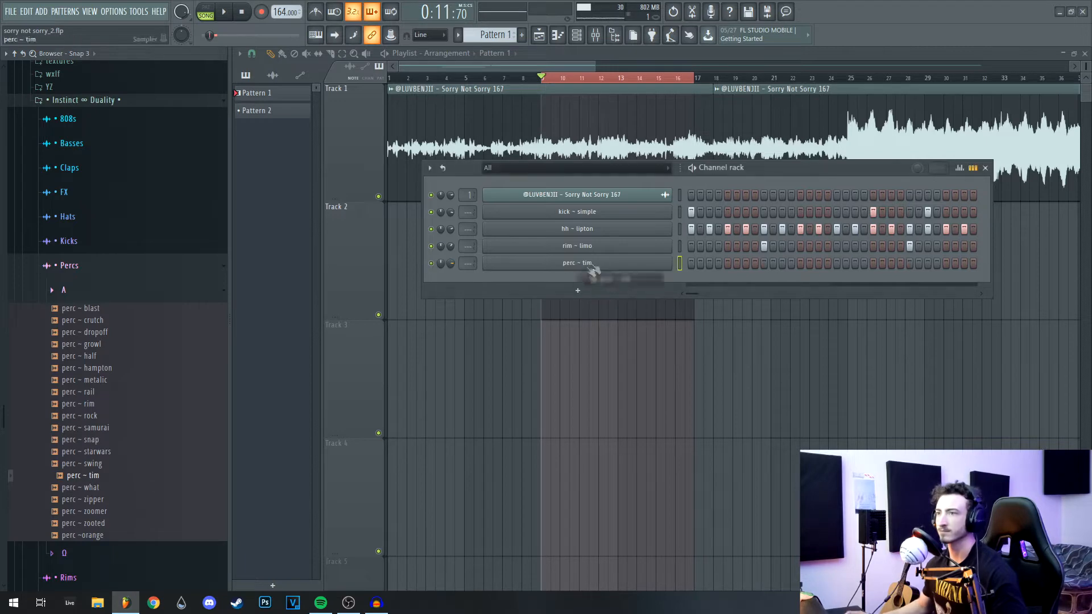
drag(143, 488, 616, 310)
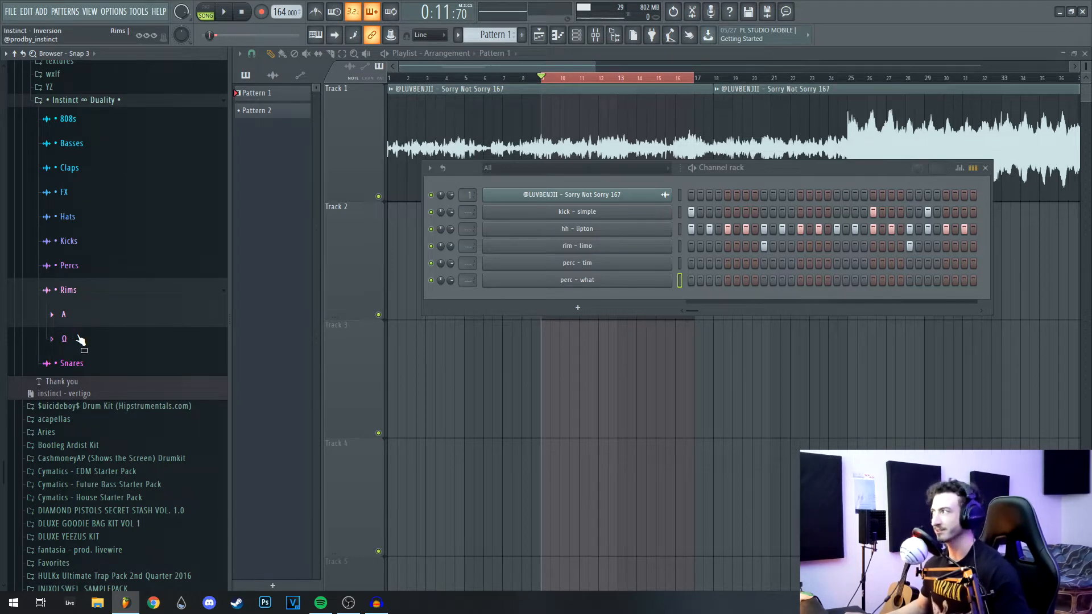
Step: Browse the Rims A and Ω folders and the 808s folder, then lower the Channel rack window
click(95, 291)
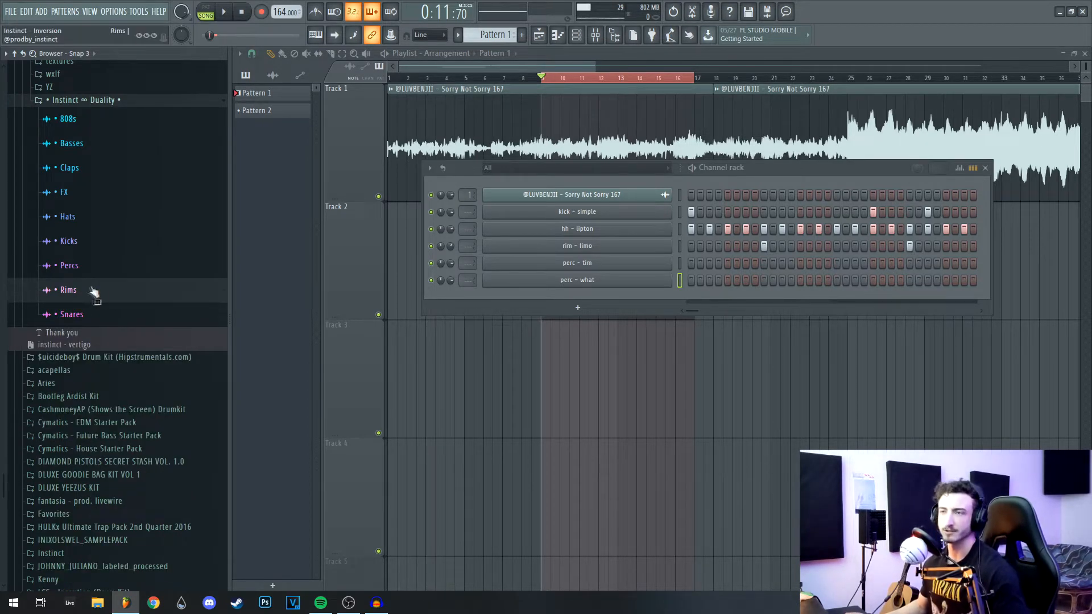
click(93, 291)
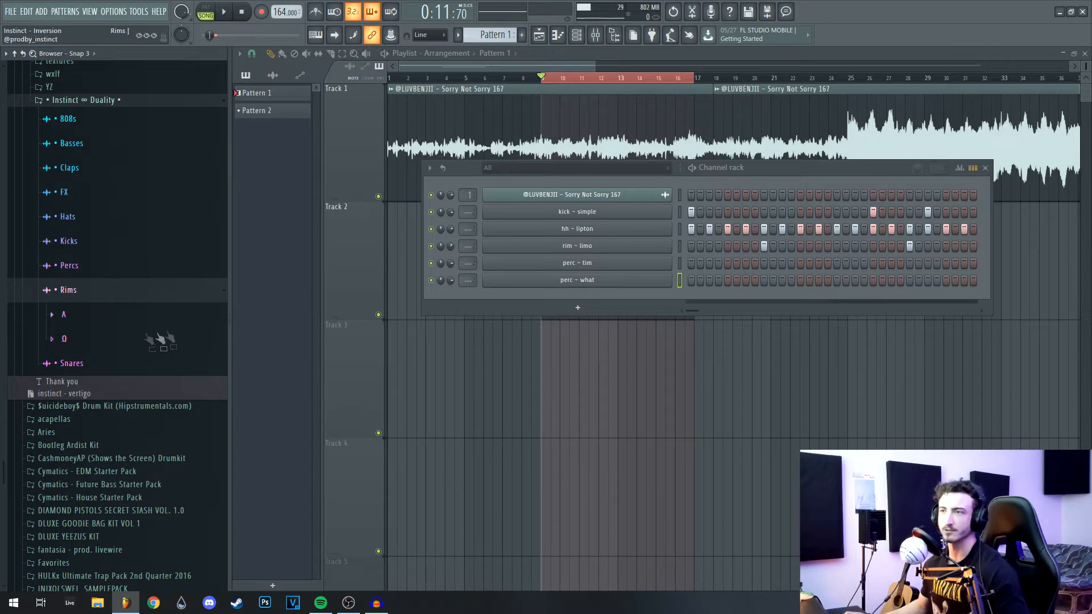
click(80, 316)
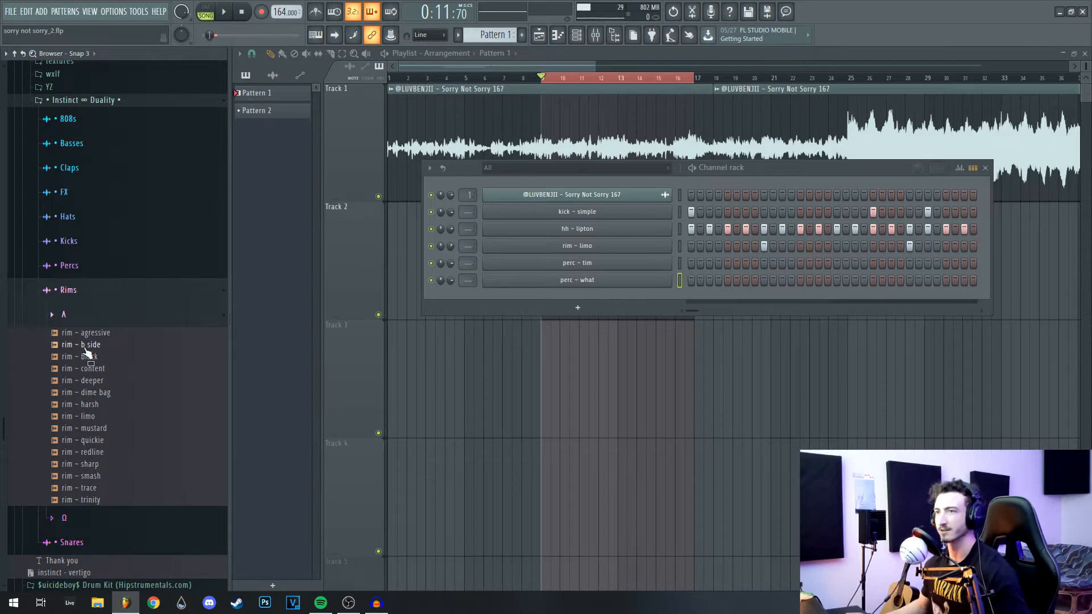
click(43, 520)
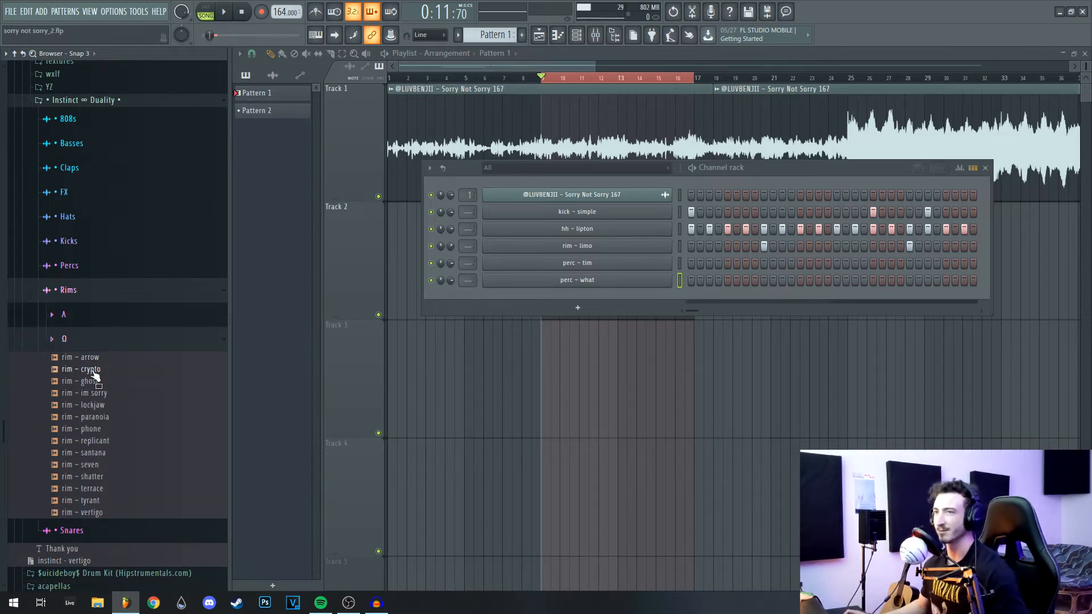
click(94, 341)
click(86, 294)
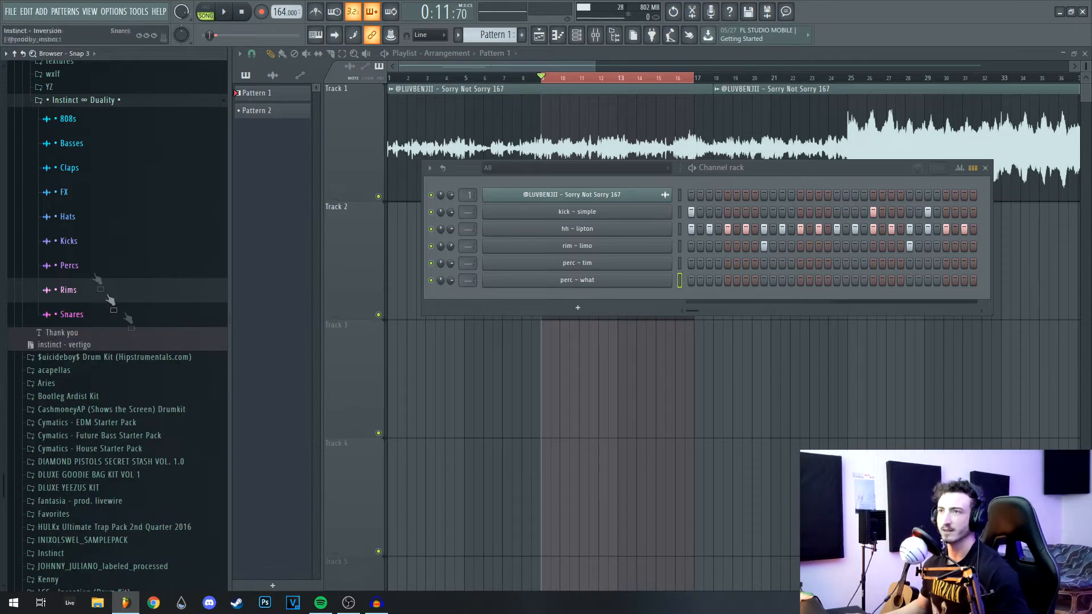
click(83, 117)
click(68, 119)
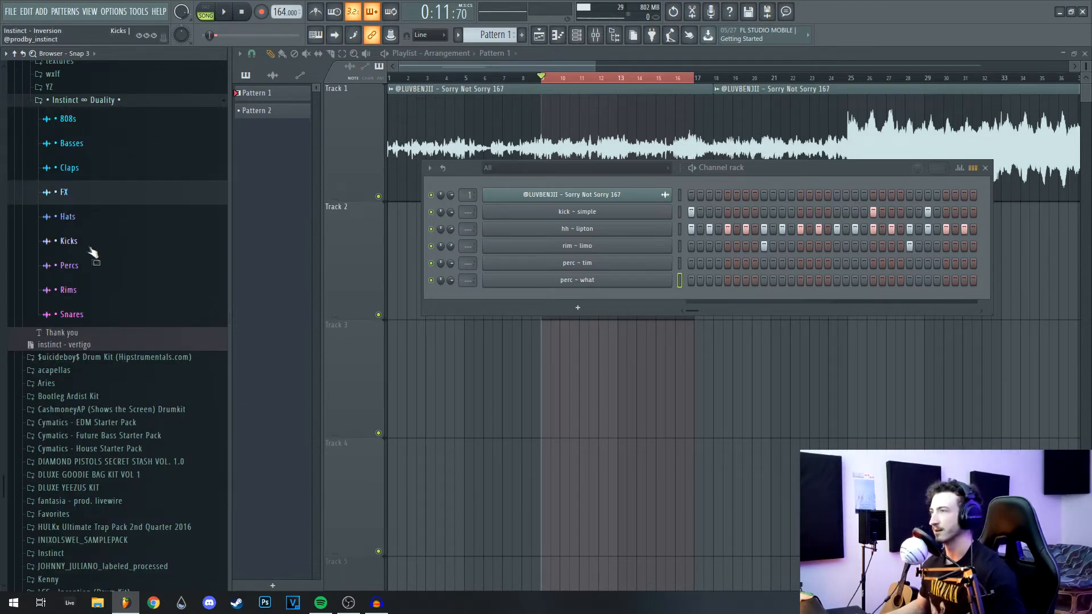
drag(756, 178, 749, 206)
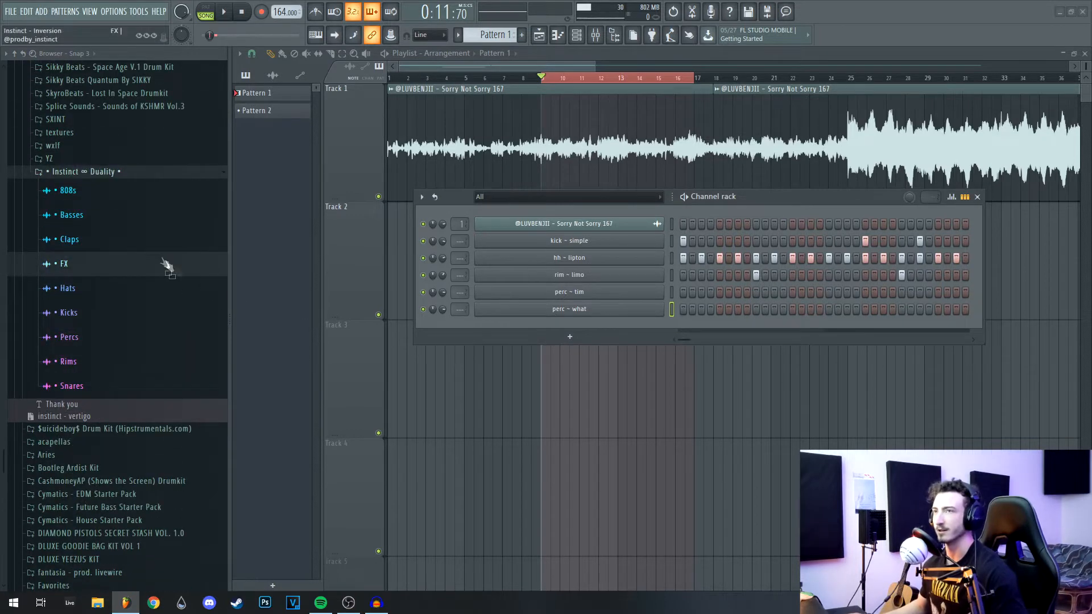
Step: Add oh ~ favorite and oh ~ bell bottom from the open-hat A folder as channels
drag(750, 197, 706, 220)
click(68, 289)
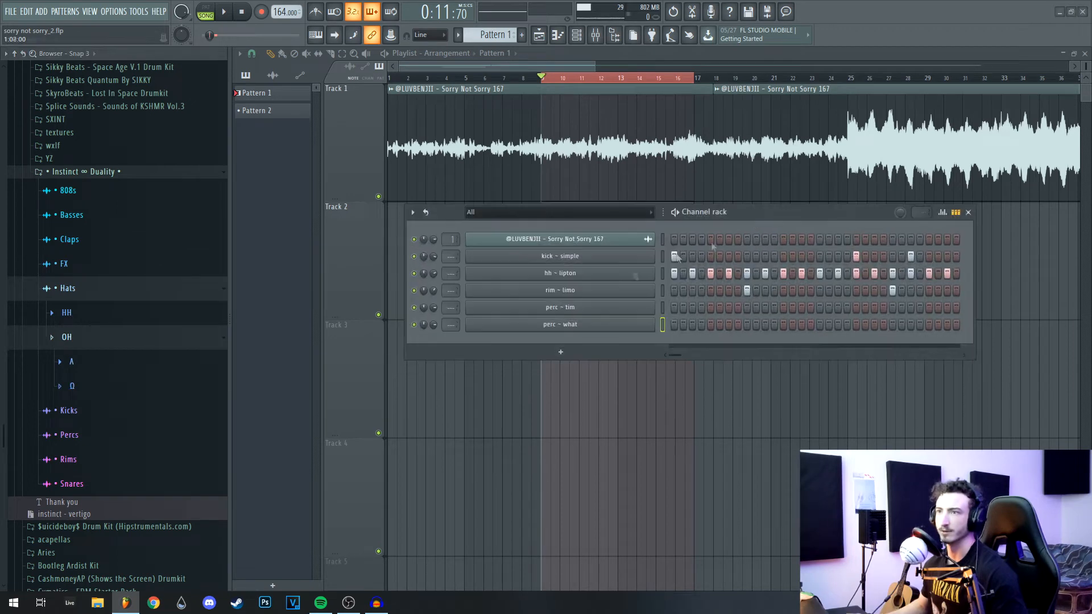
click(80, 362)
drag(96, 297, 626, 341)
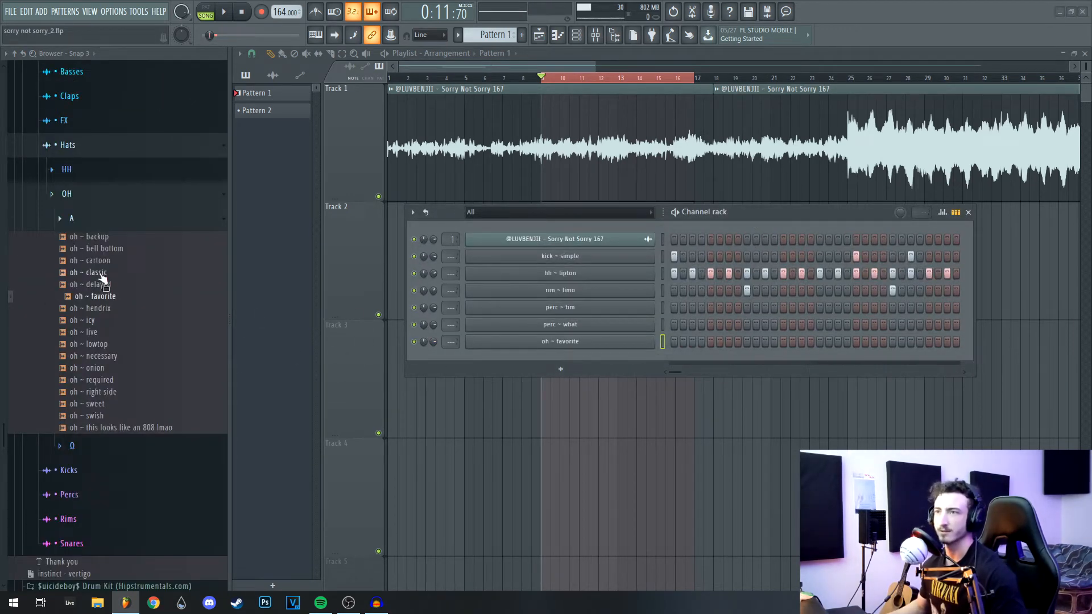
click(106, 249)
drag(106, 256, 593, 355)
Step: Audition open hats in the Ω folder during playback and add oh ~ tragic as a channel
click(97, 222)
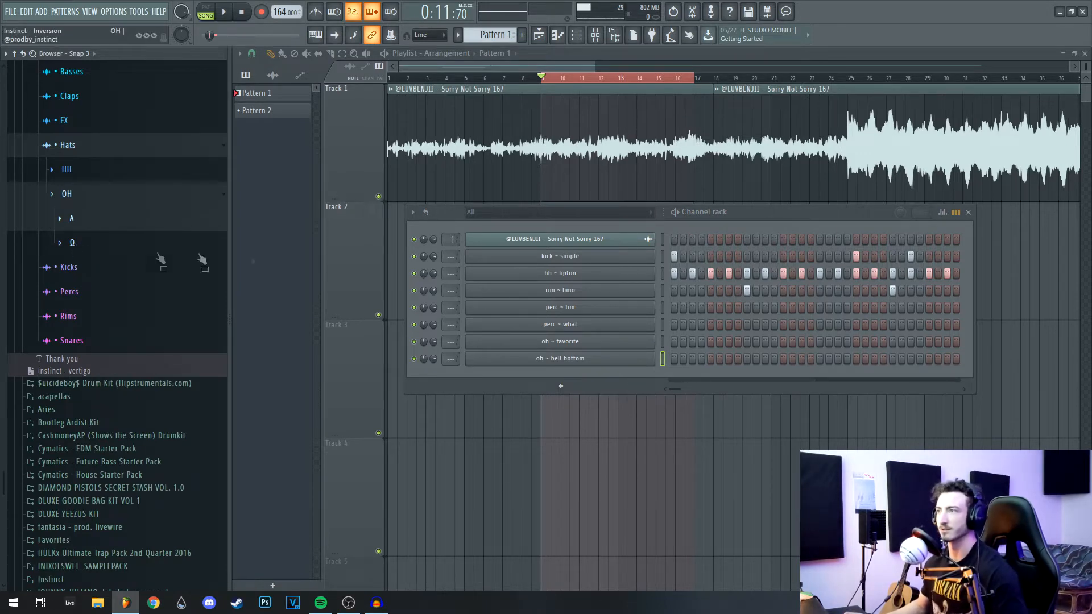
click(205, 248)
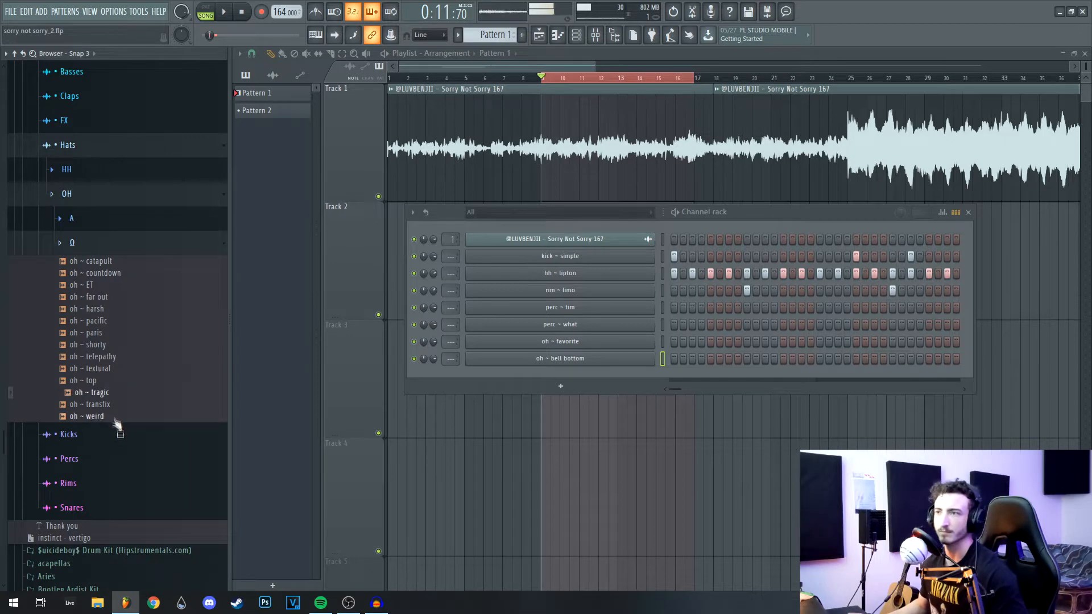
key(space)
drag(791, 218, 788, 230)
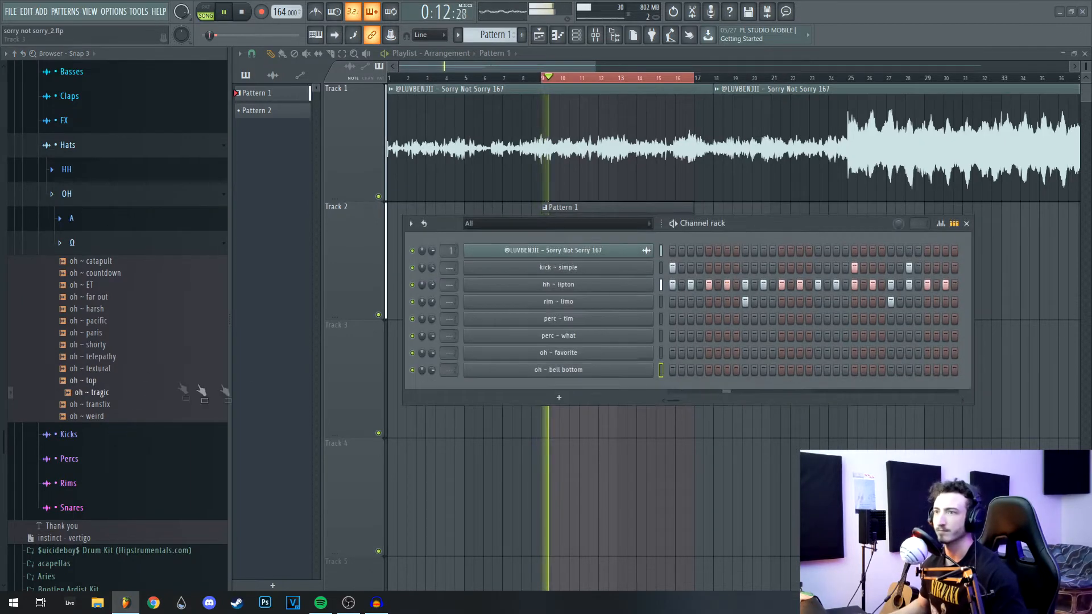
click(111, 418)
click(111, 406)
click(114, 394)
drag(116, 405, 570, 382)
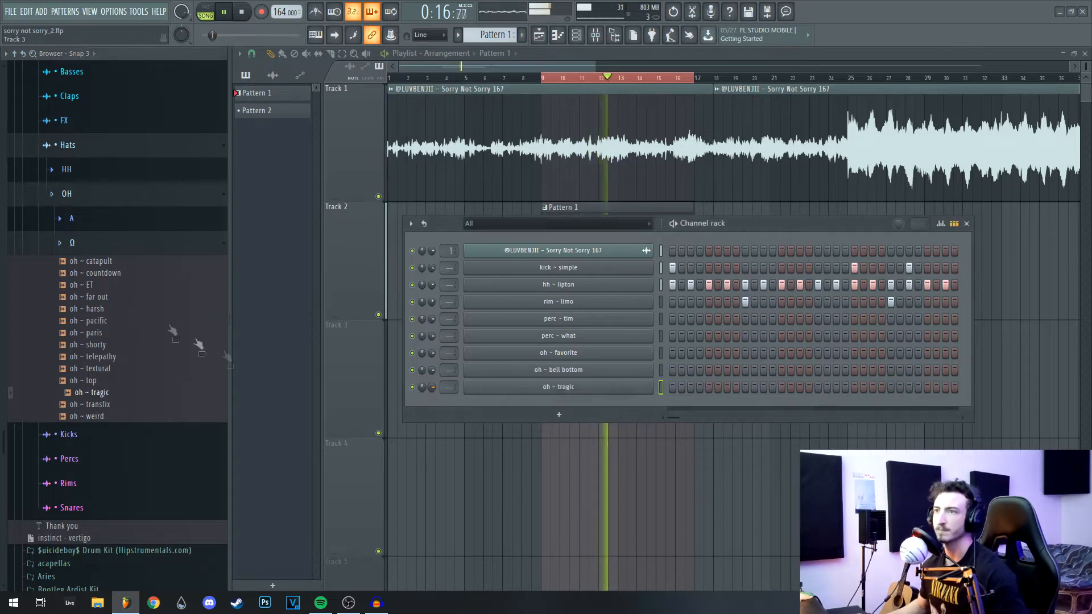
click(86, 250)
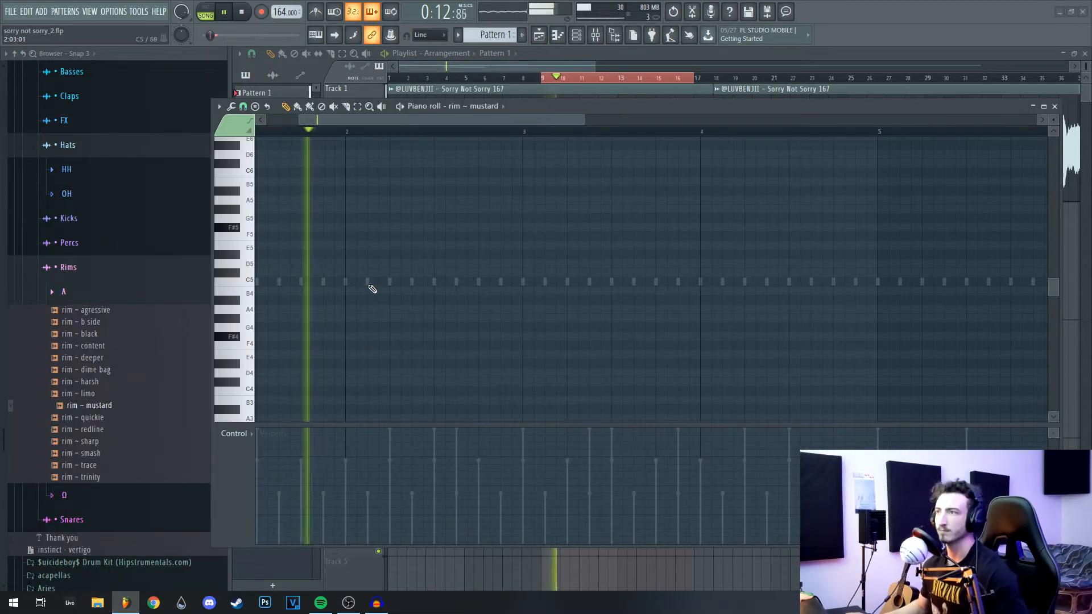
Step: Place C5 rim ~ mustard hits near bars 3.9 and 4.1, plus single perc ~ tim and perc ~ what hits
scroll(529, 330, up, 2)
click(507, 318)
click(550, 318)
scroll(682, 165, down, 3)
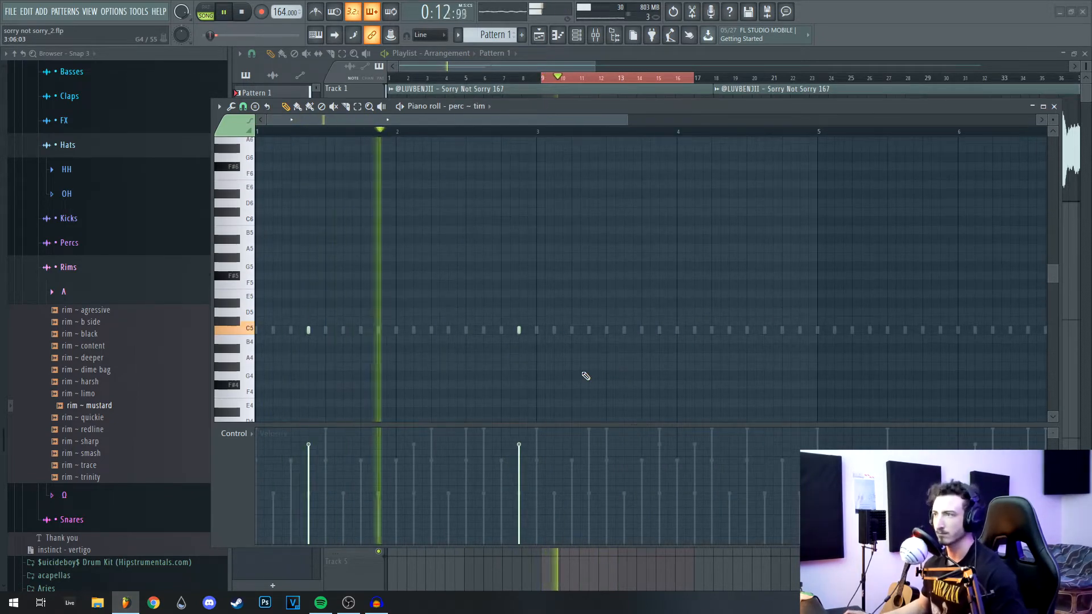
drag(625, 362, 570, 365)
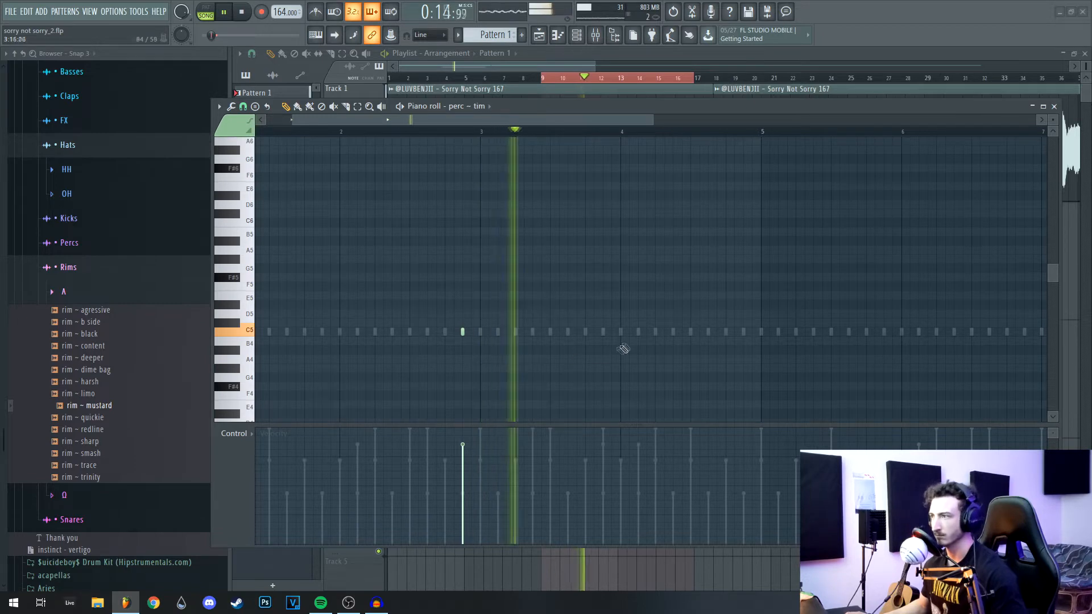
click(673, 331)
key(space)
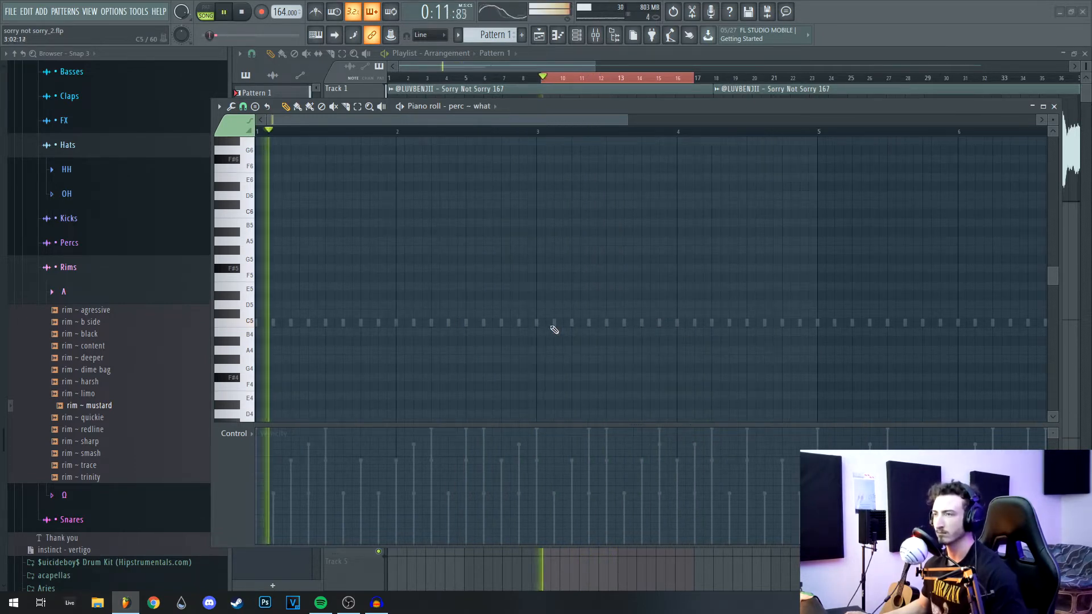
click(554, 323)
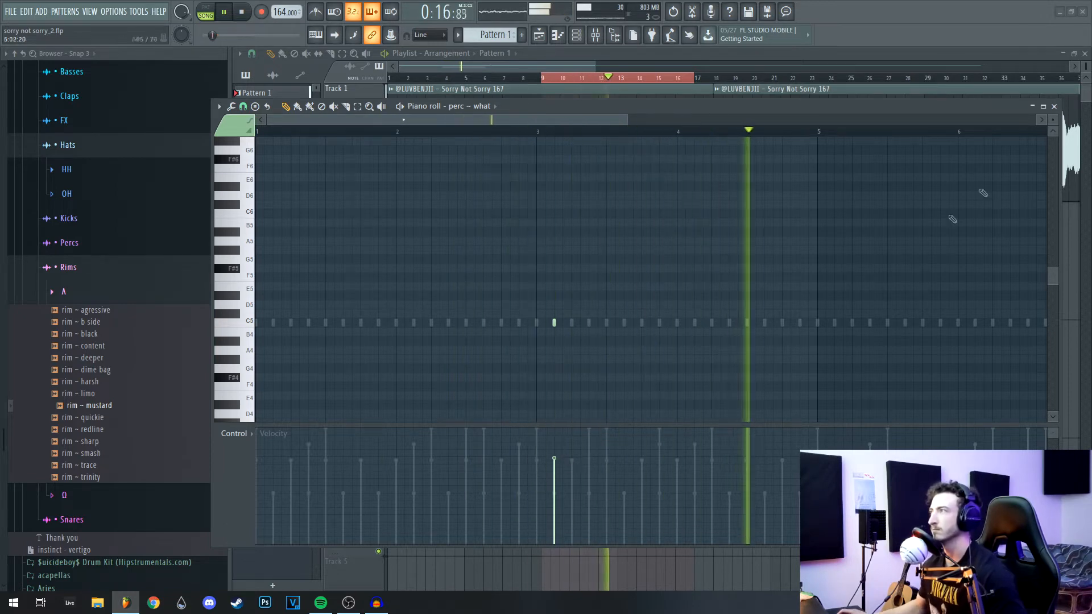
Step: In the perc ~ what Sampler, raise the fade-out and trim under Precomputed effects
click(1053, 107)
click(603, 352)
drag(719, 225, 907, 217)
key(space)
click(500, 358)
drag(520, 290, 570, 227)
drag(507, 390, 507, 386)
click(512, 358)
click(450, 222)
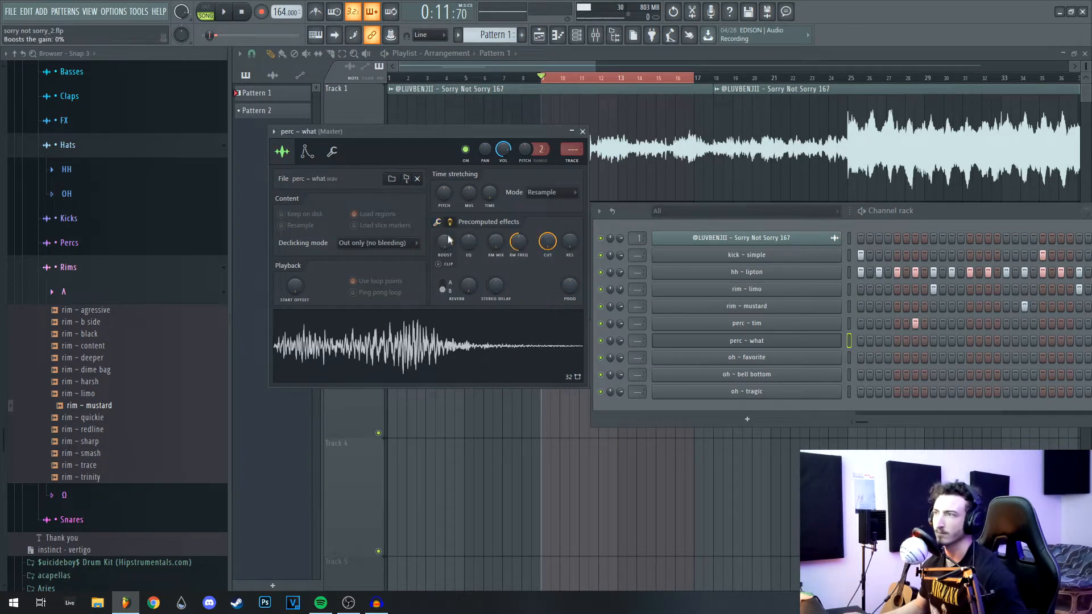
Step: Boost the perc ~ what sample's gain and lengthen its quick fade-out, auditioning the change
drag(448, 238, 449, 223)
click(438, 223)
drag(520, 284, 528, 311)
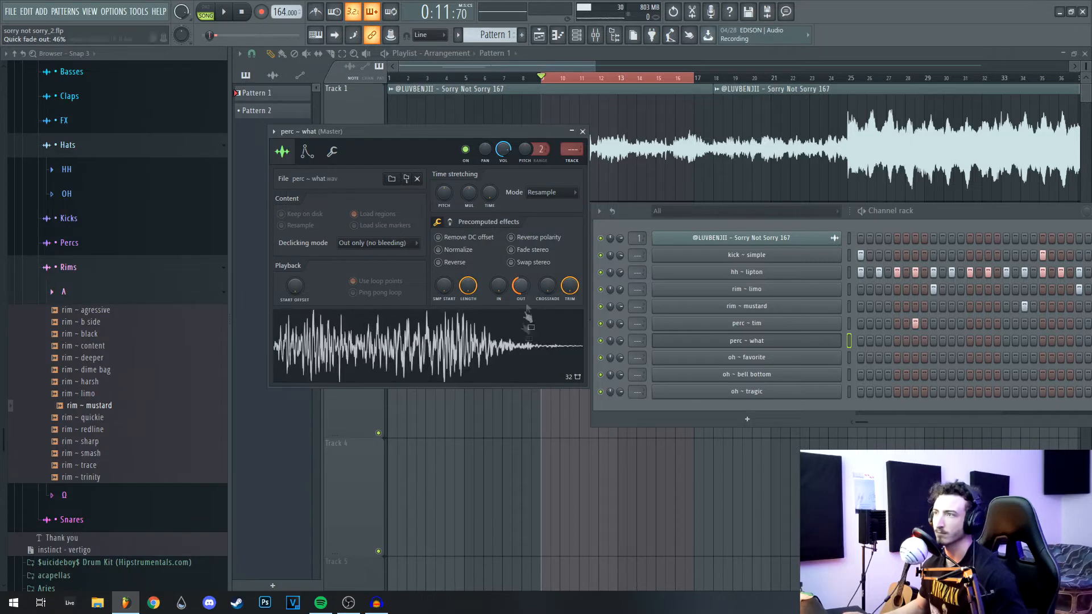
key(space)
click(583, 132)
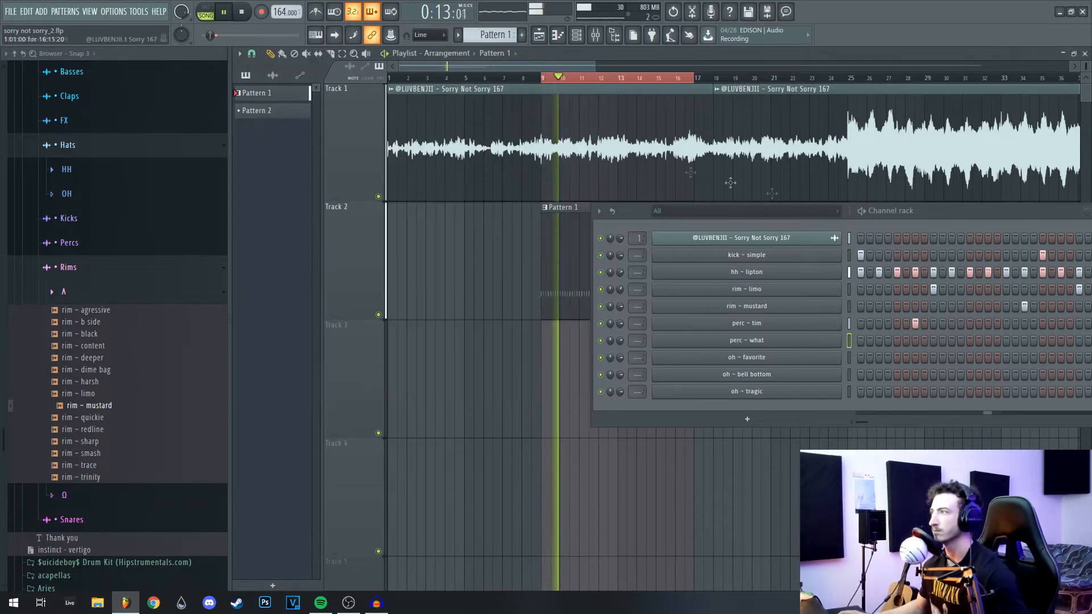
drag(961, 213, 690, 220)
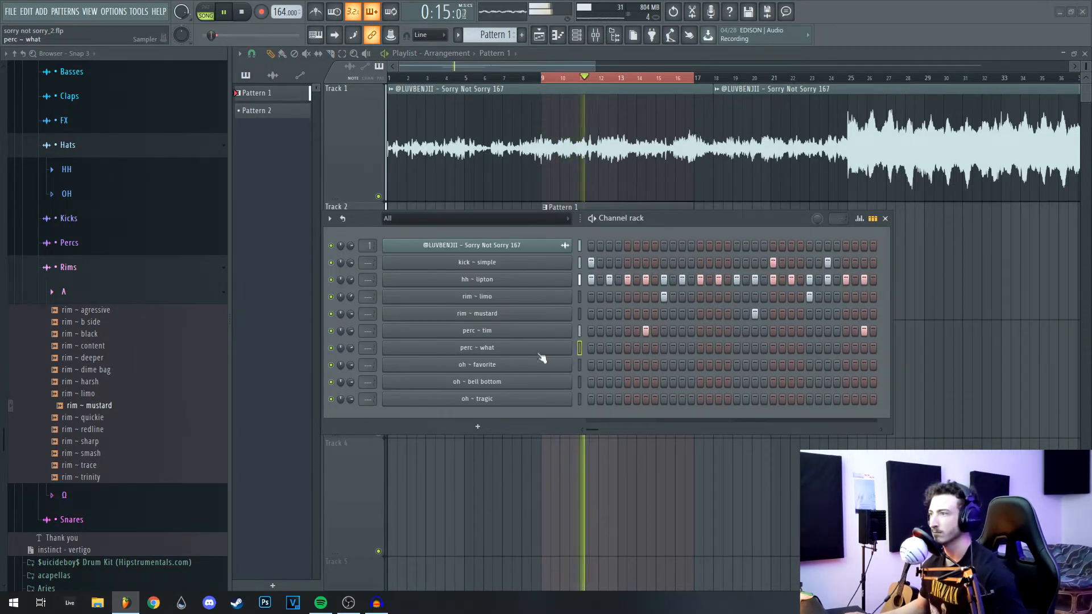
Step: Duplicate perc ~ what's bar 1–5 notes into bars 5–9 in the piano roll, then replay
right_click(569, 348)
click(595, 348)
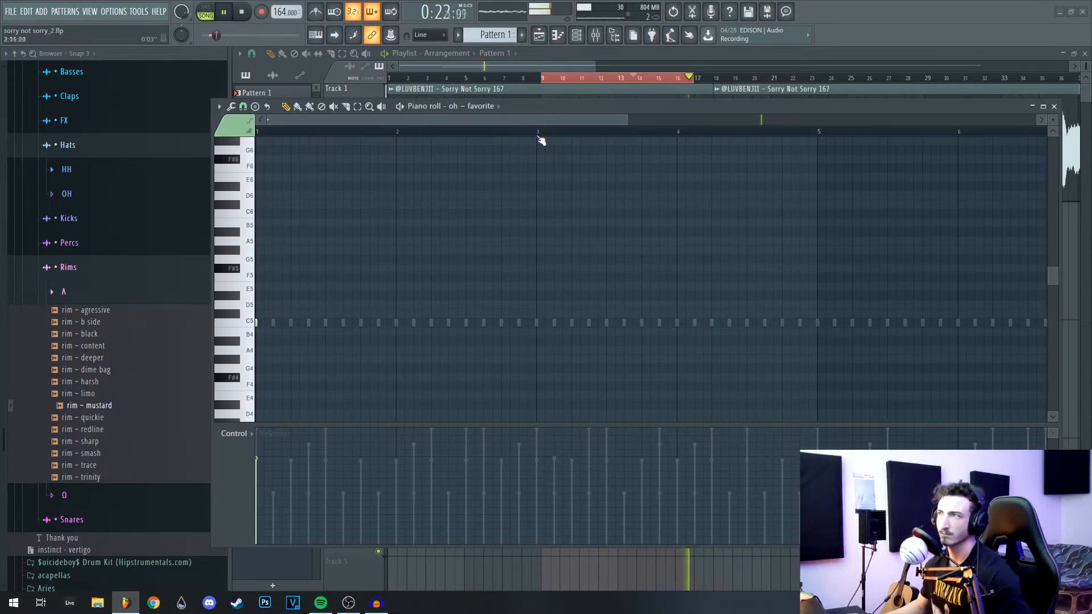
drag(541, 132, 53, 193)
key(ctrl+b)
ctrl+click(592, 133)
key(Escape)
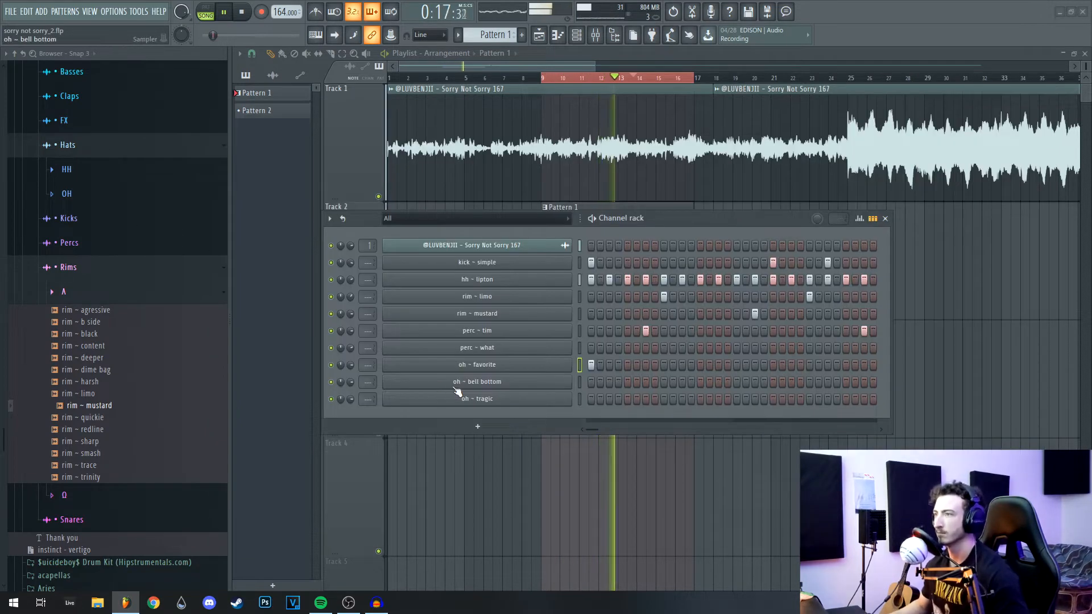
key(space)
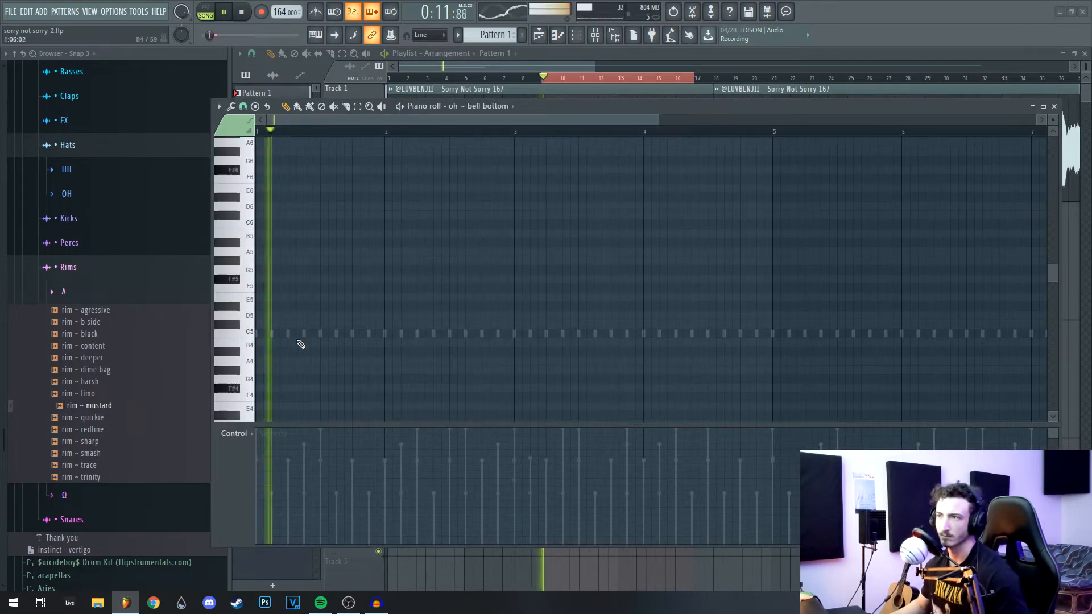
key(space)
key(space)
Step: Place a C5 oh ~ bell bottom note and duplicate the first bars into the following bars
click(288, 335)
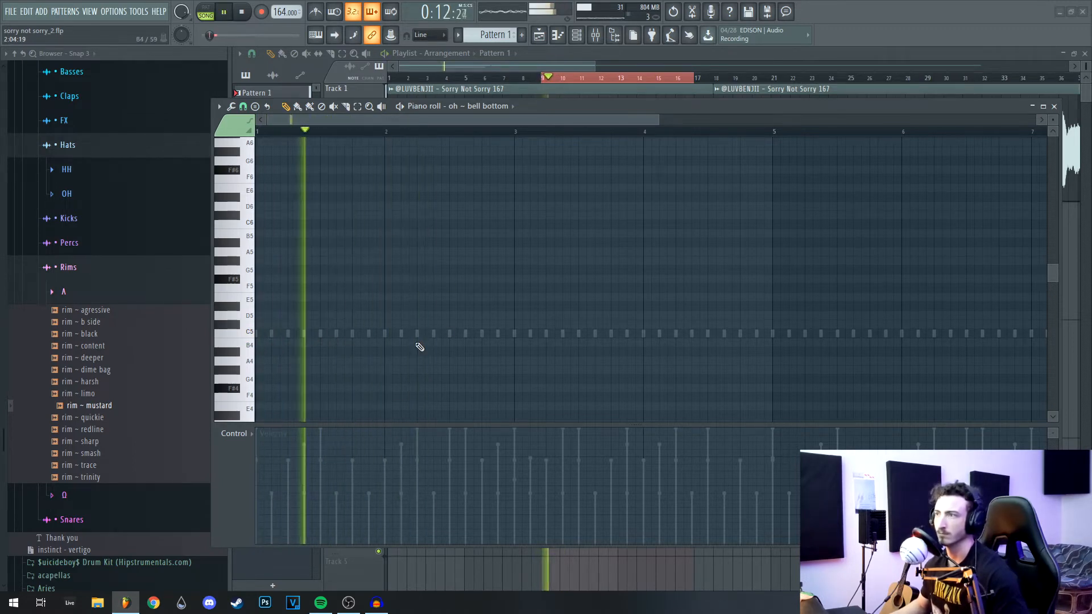
click(419, 335)
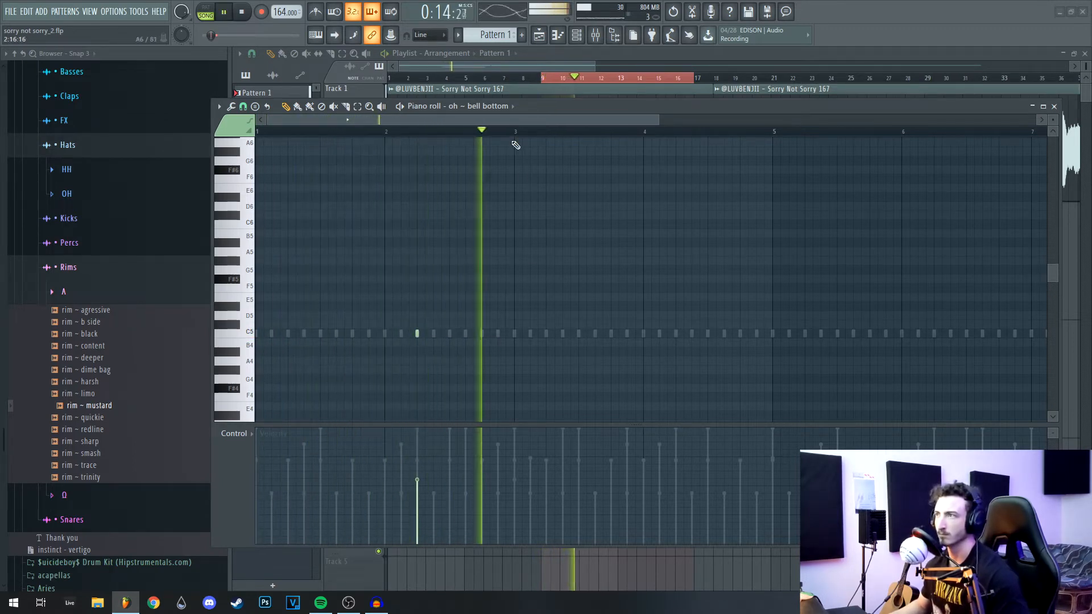
drag(515, 132, 259, 134)
key(ctrl+b)
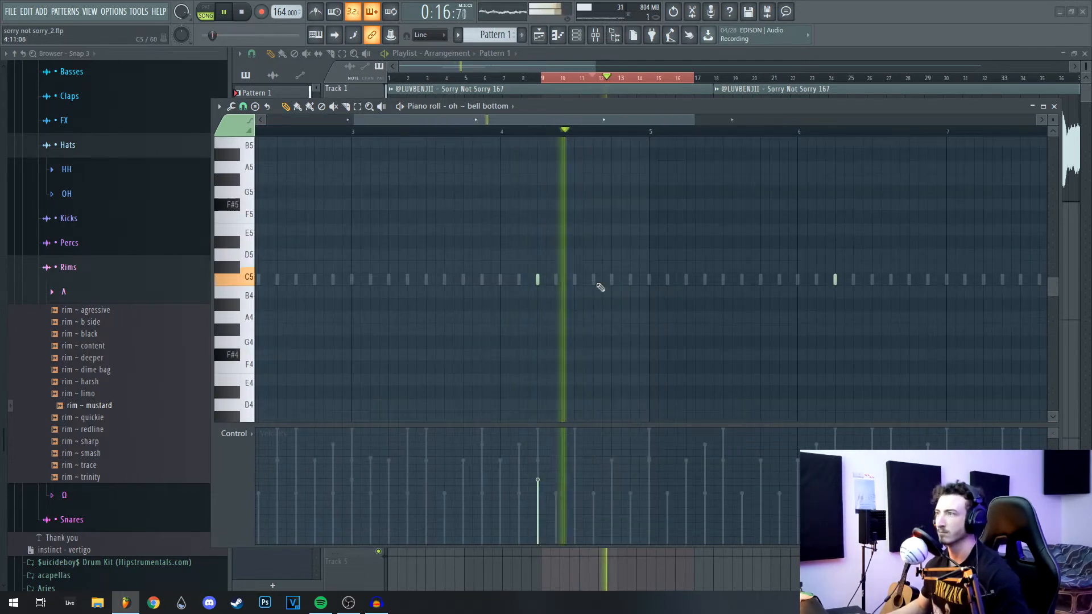
Step: Try an extra C5 note, remove it, and reposition the oh ~ tragic settings window
click(593, 282)
right_click(593, 281)
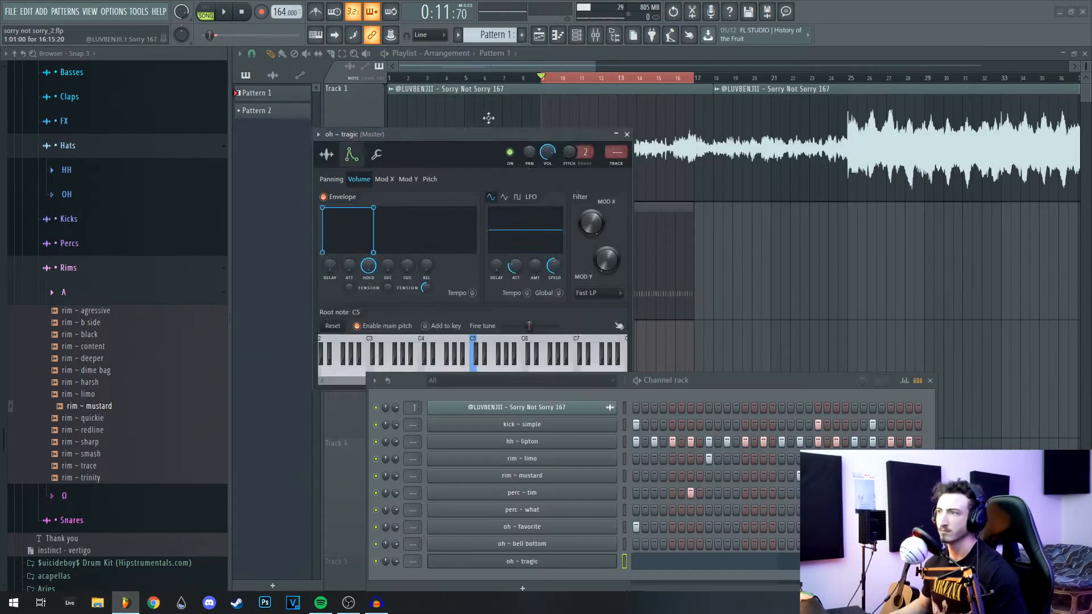
drag(480, 130, 479, 98)
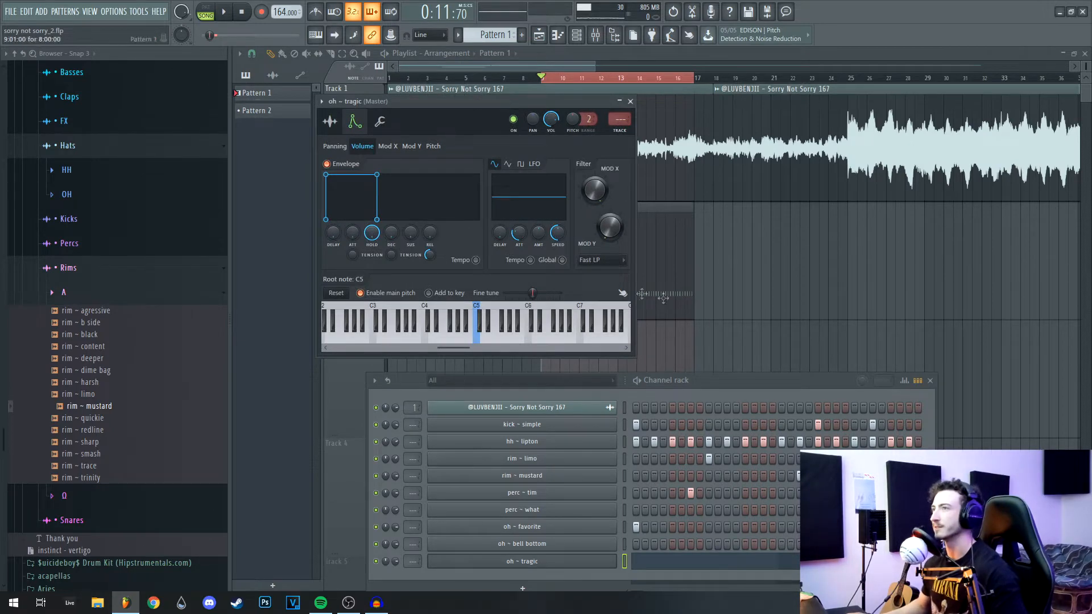
Step: Close the oh ~ tragic settings, play its notes in the piano roll, and collapse the Rims A folder
drag(432, 102, 415, 91)
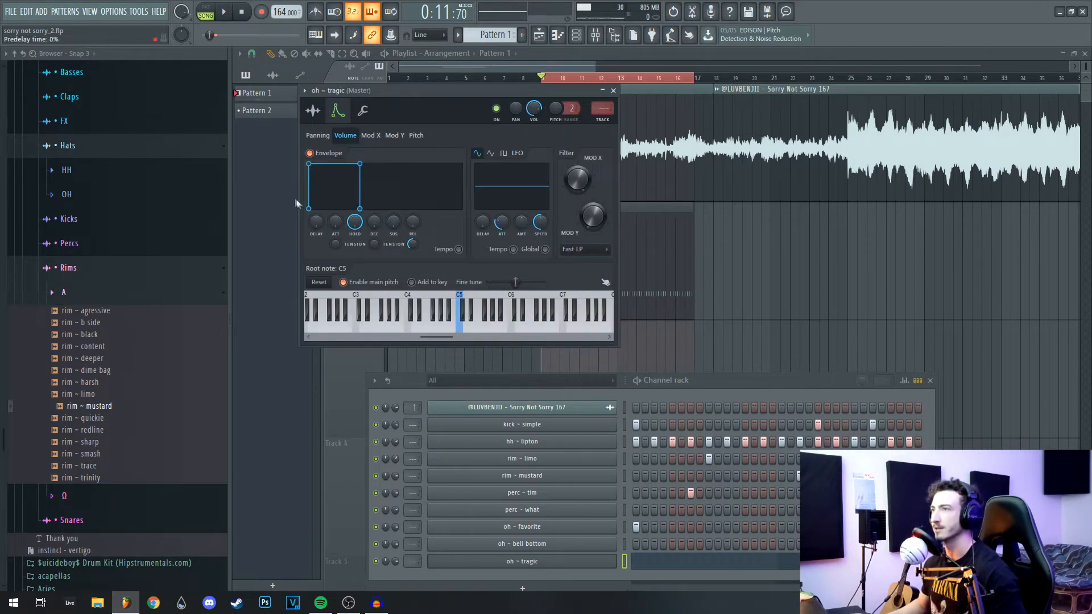
click(614, 90)
key(F7)
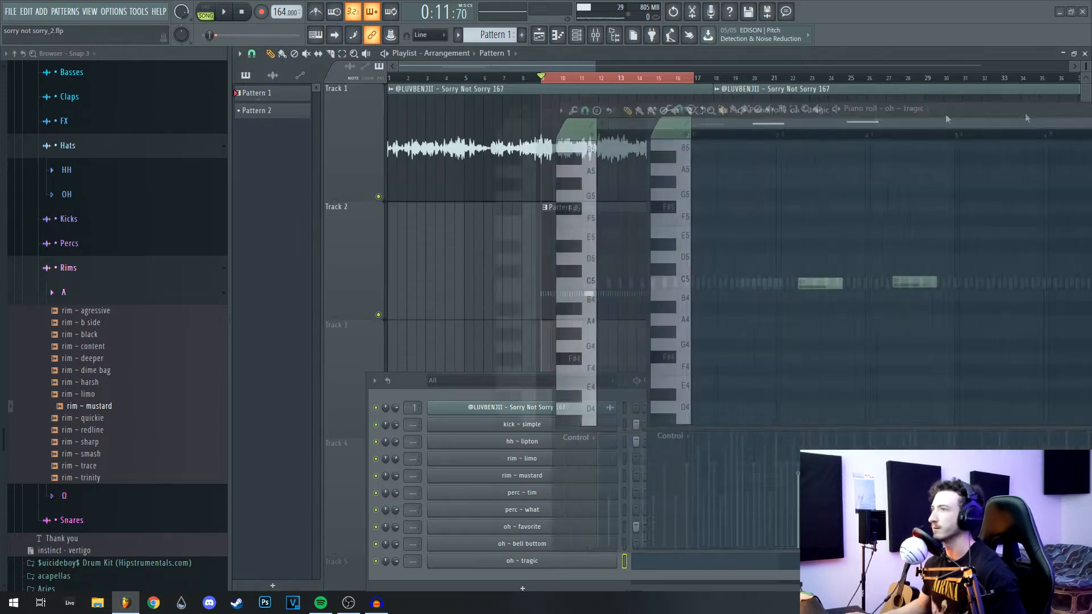
key(space)
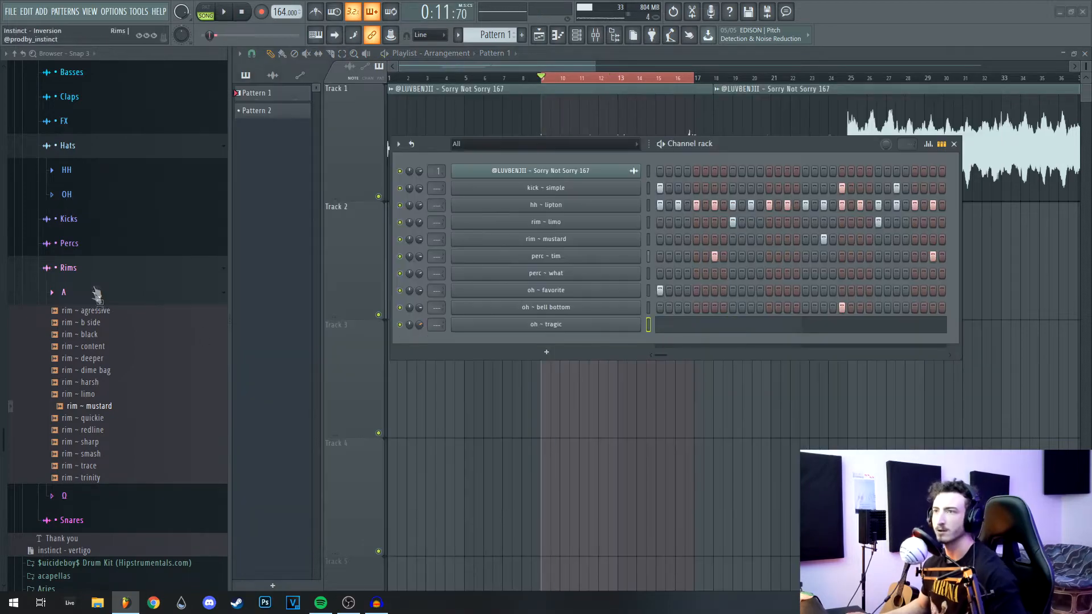
click(97, 292)
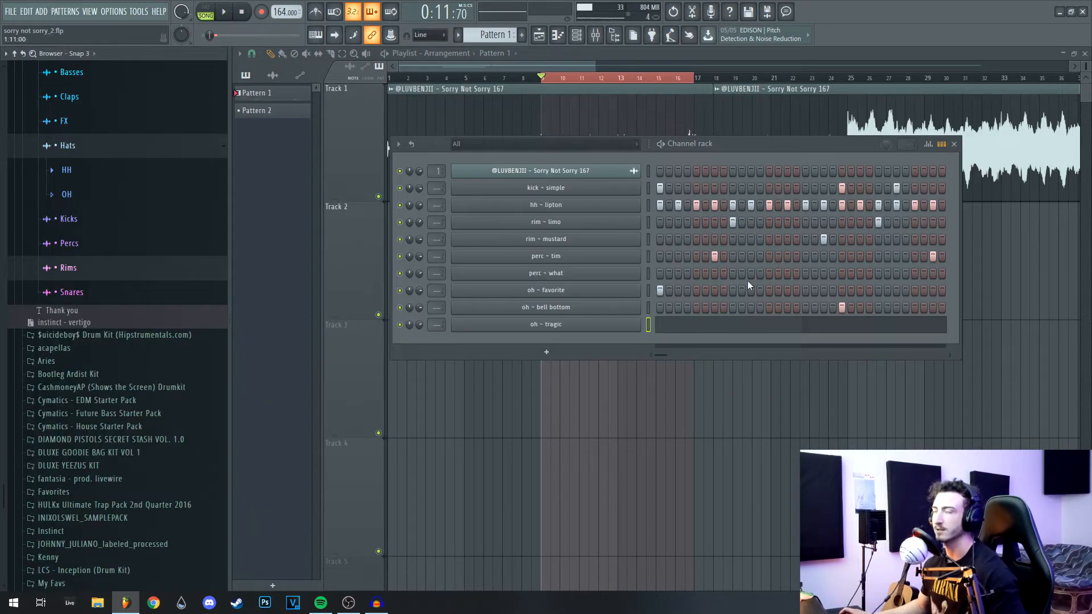
Step: Collapse the Hats folder and expand 808s > A in the Browser
scroll(125, 302, up, 8)
scroll(112, 228, down, 6)
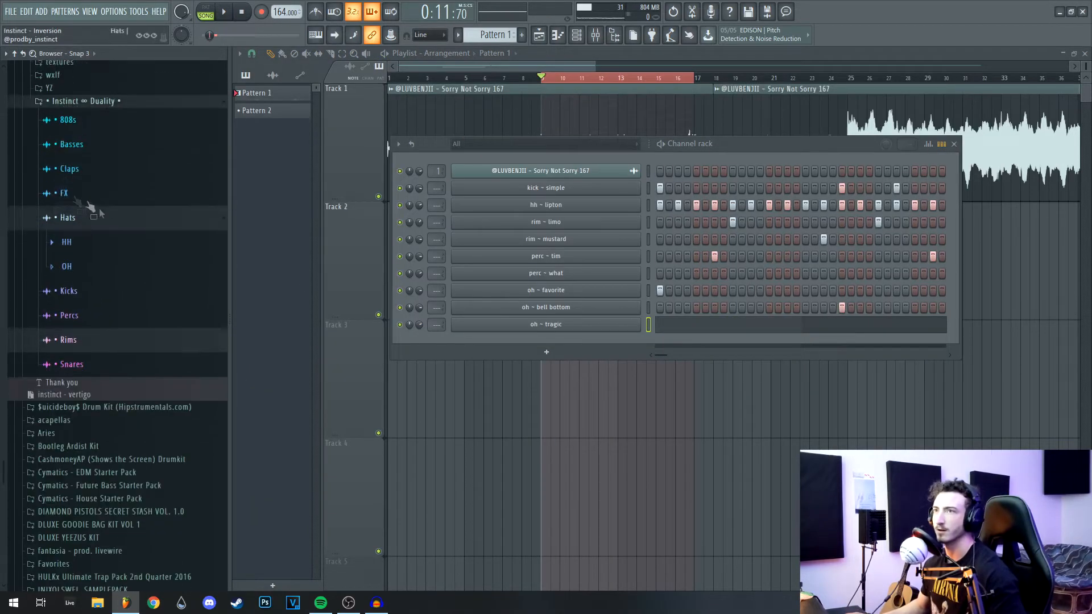
click(110, 223)
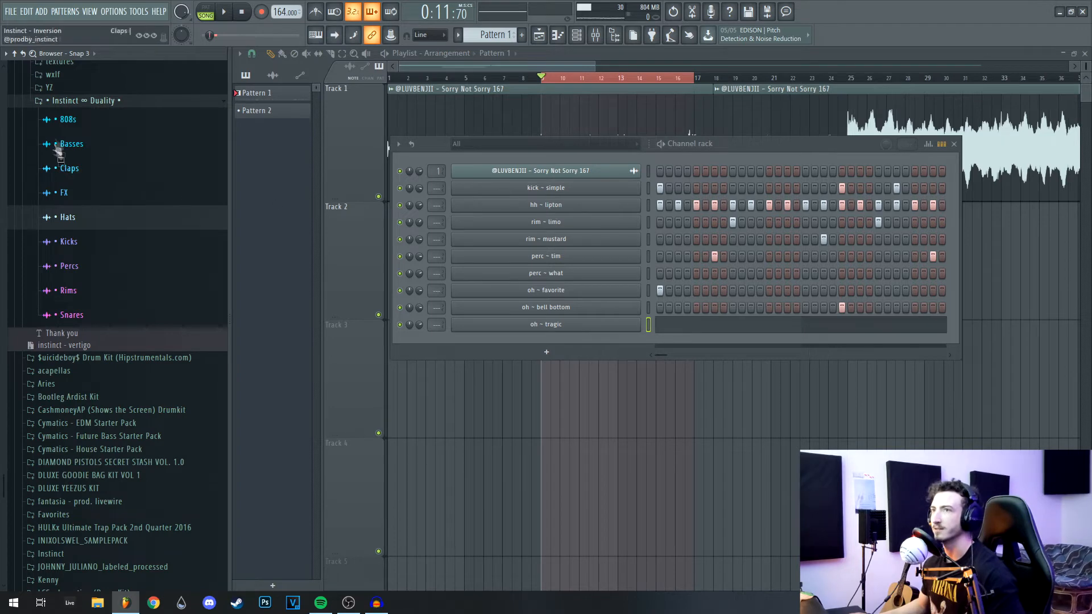
click(67, 122)
click(88, 146)
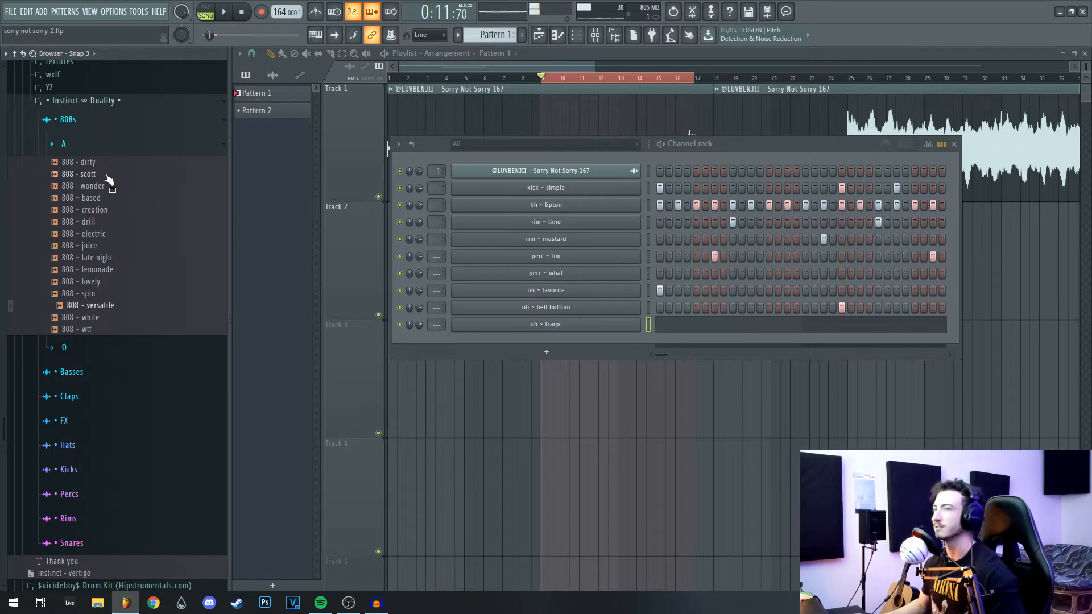
Step: Add 808 ~ versatile from the Browser as a new channel and open its piano roll
drag(555, 238, 583, 196)
right_click(642, 204)
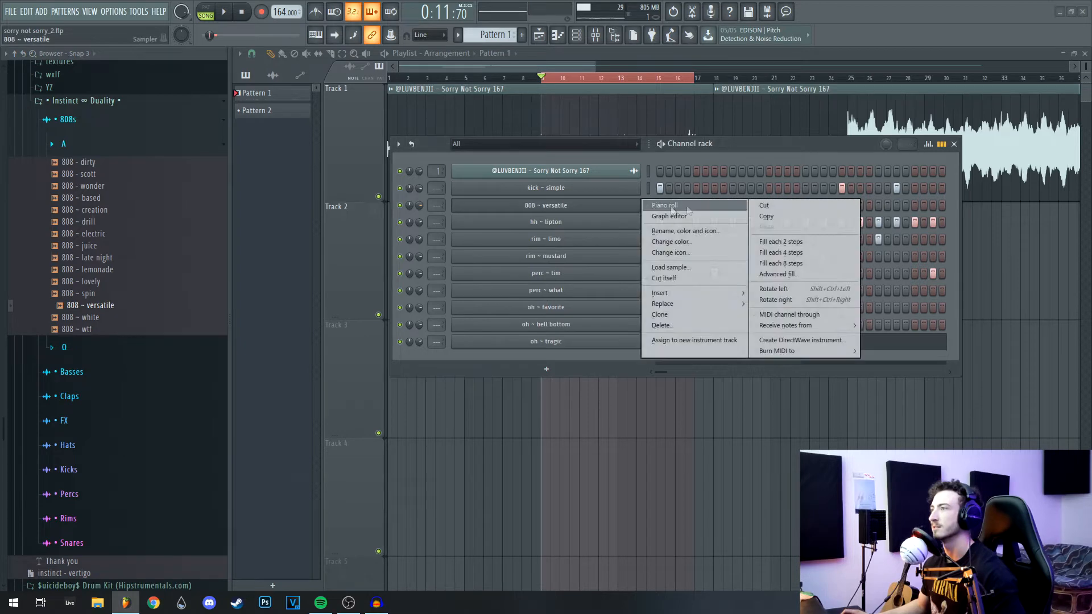
click(673, 207)
scroll(273, 256, up, 2)
key(space)
Step: Draw the 808 line, shortening a G5 note to one step and adding another G5 beside it
key(space)
scroll(373, 250, up, 2)
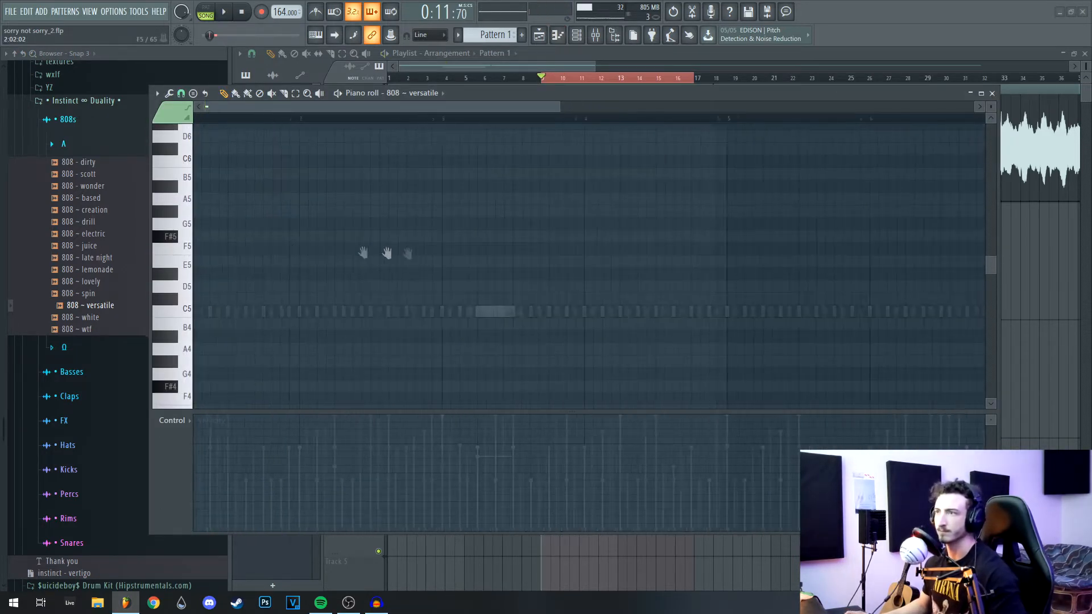
drag(392, 234, 379, 233)
key(space)
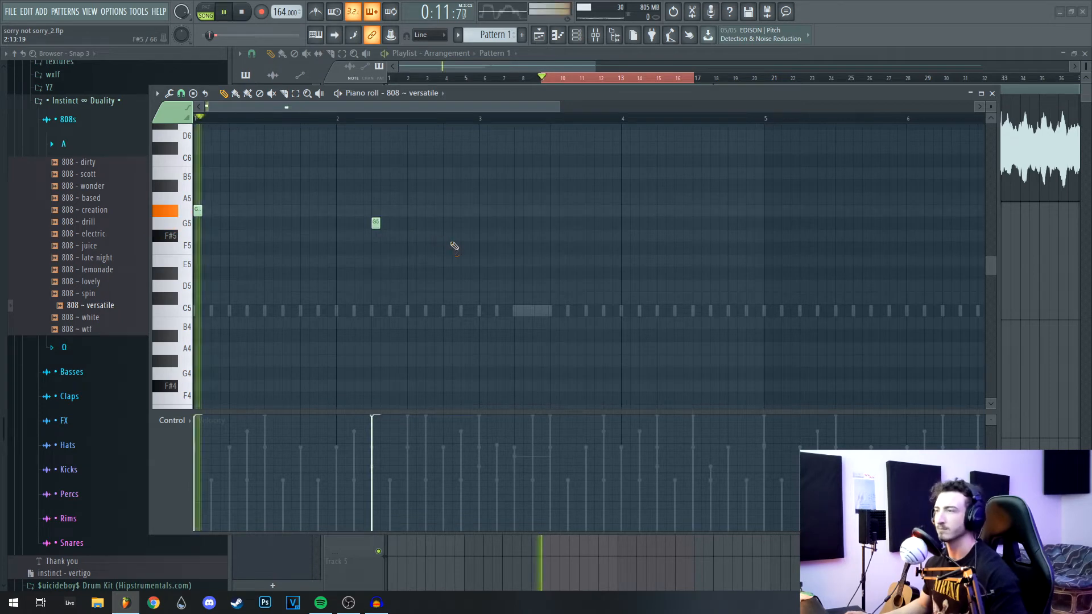
click(429, 223)
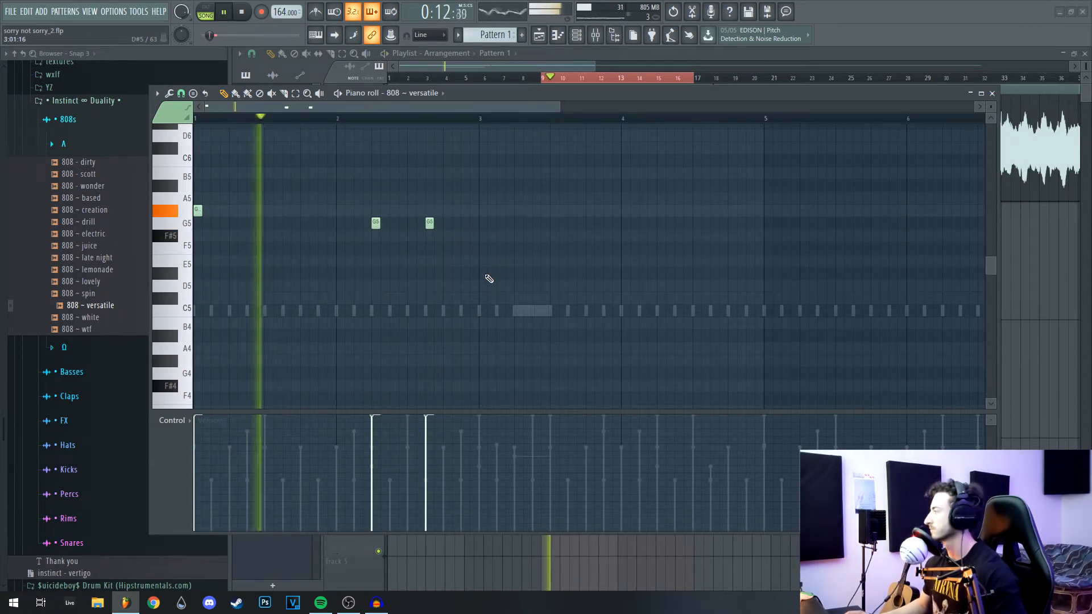
key(space)
scroll(567, 252, up, 5)
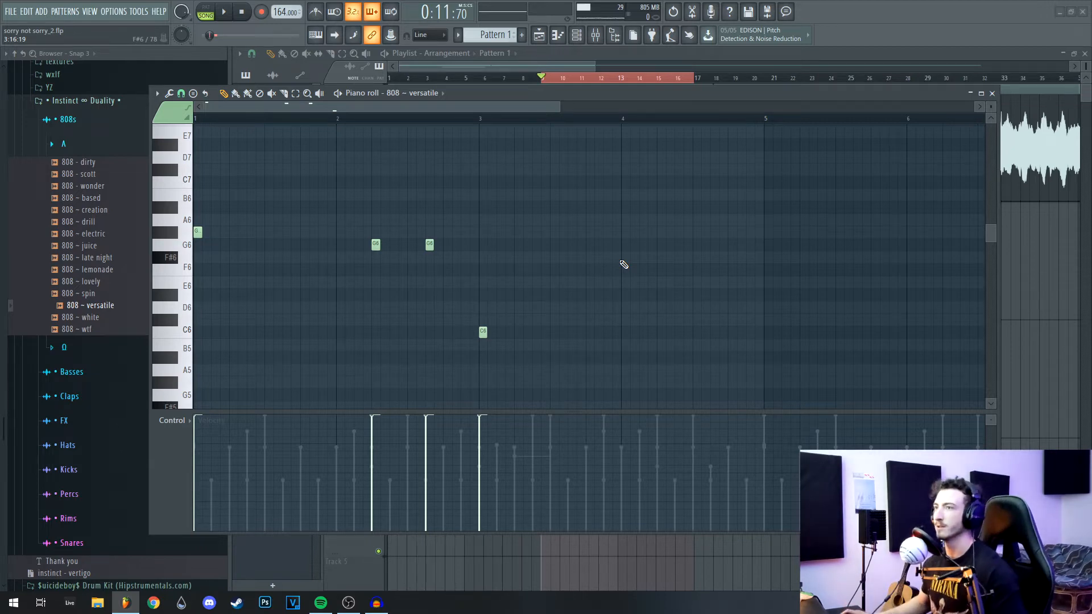
drag(542, 98, 552, 95)
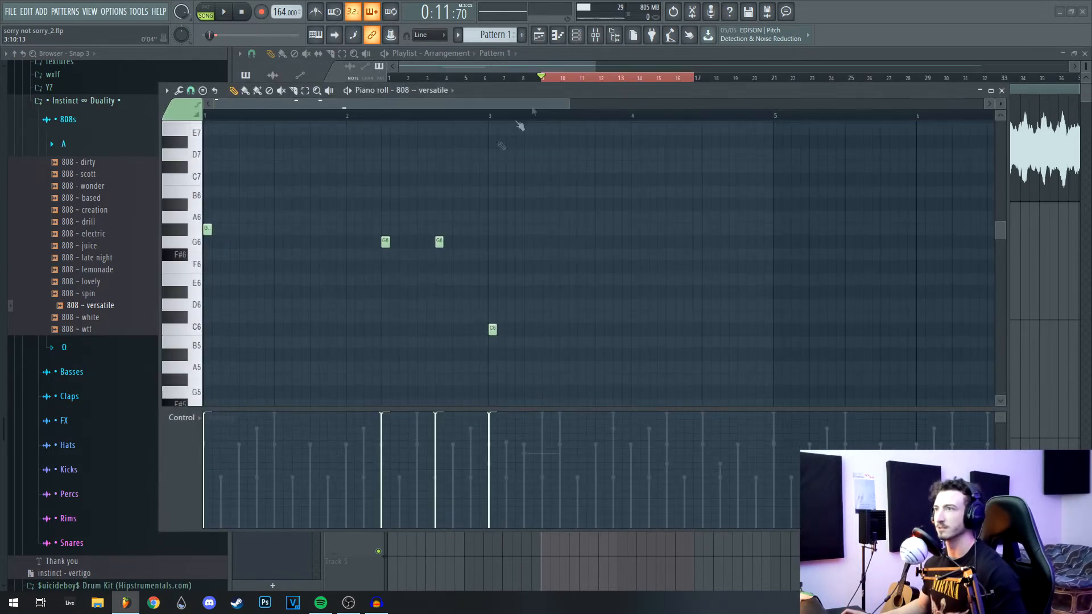
key(space)
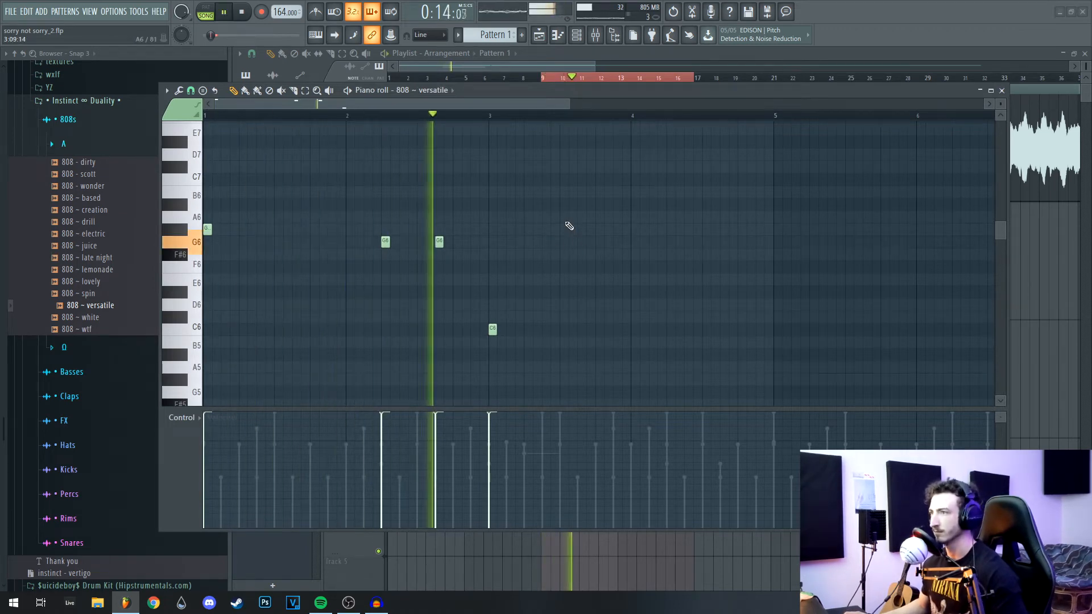
scroll(656, 253, down, 3)
key(space)
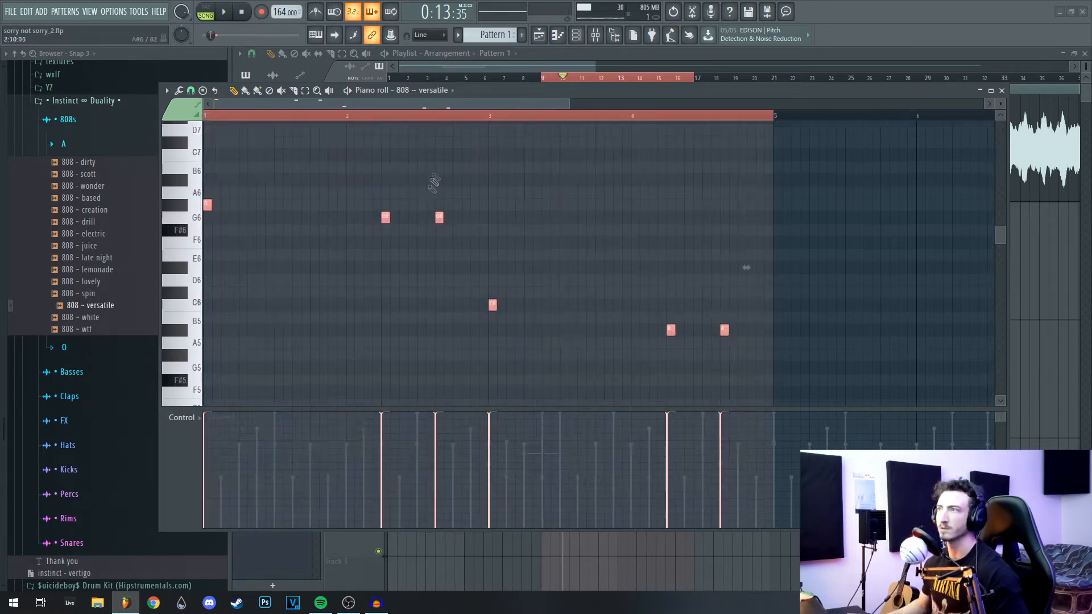
Step: Duplicate the four-bar 808 pattern into bars 5–8 and add an extra high note near bar 4
key(ctrl+b)
ctrl+click(619, 118)
scroll(438, 218, down, 4)
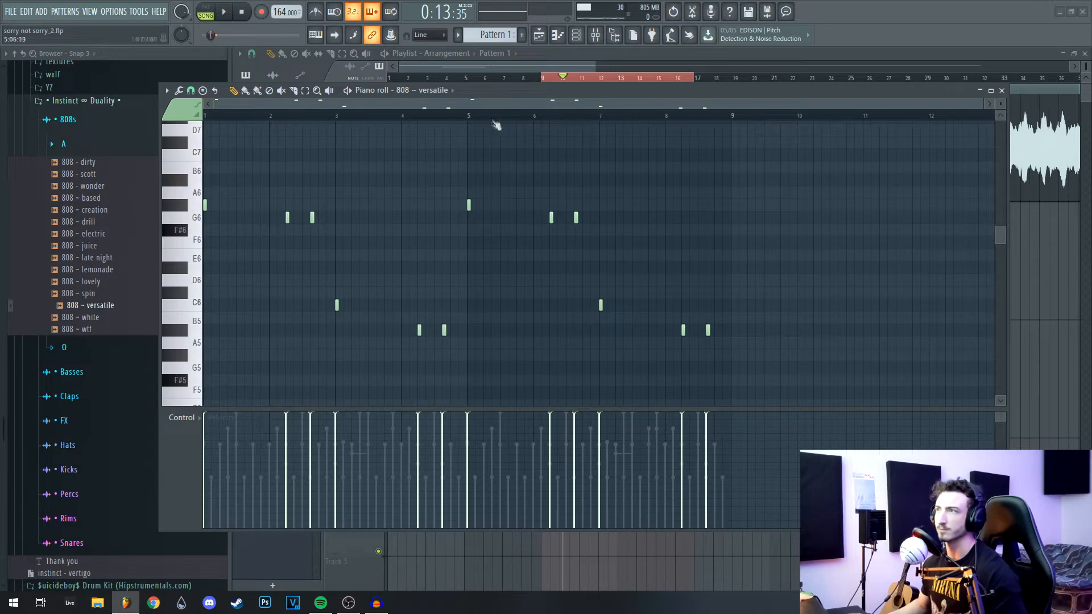
key(space)
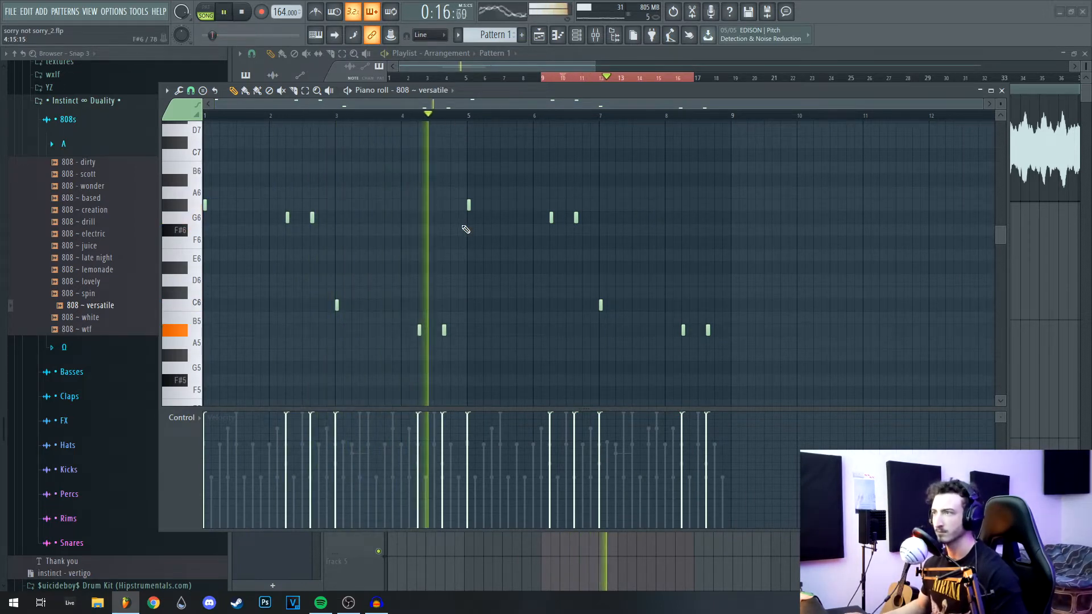
key(space)
scroll(474, 241, up, 3)
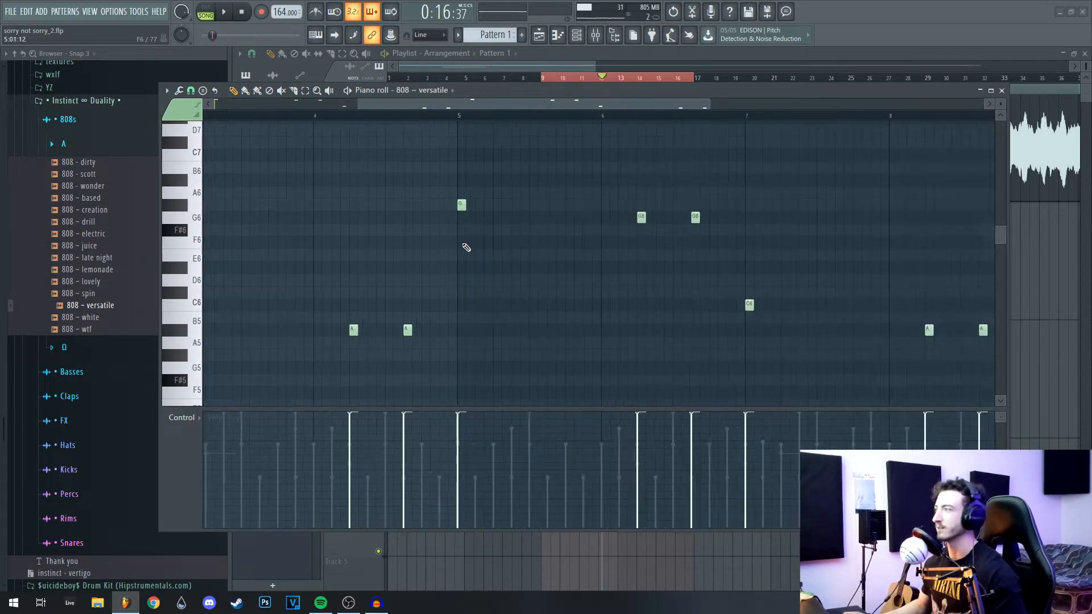
drag(466, 247, 556, 283)
click(373, 122)
key(space)
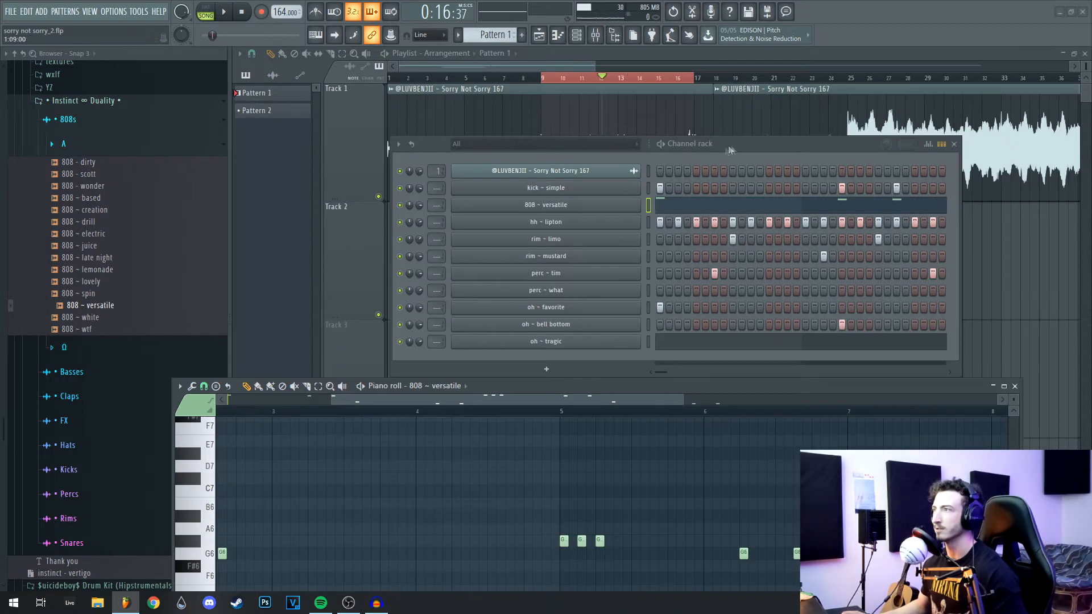
Step: Make the 808 ~ versatile channel cut its own overlapping notes
drag(730, 149, 695, 96)
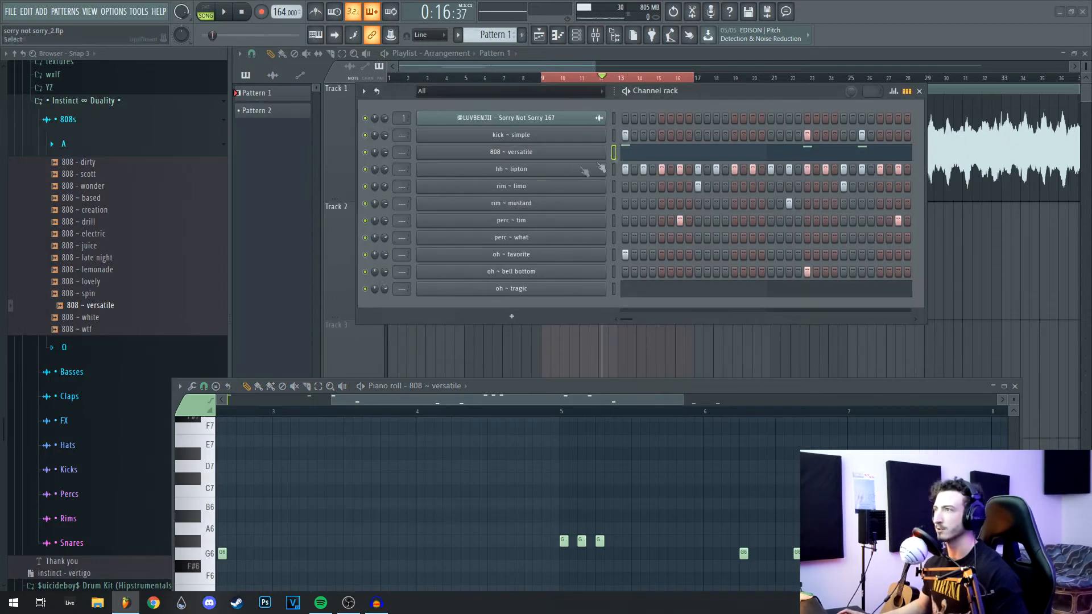
right_click(556, 153)
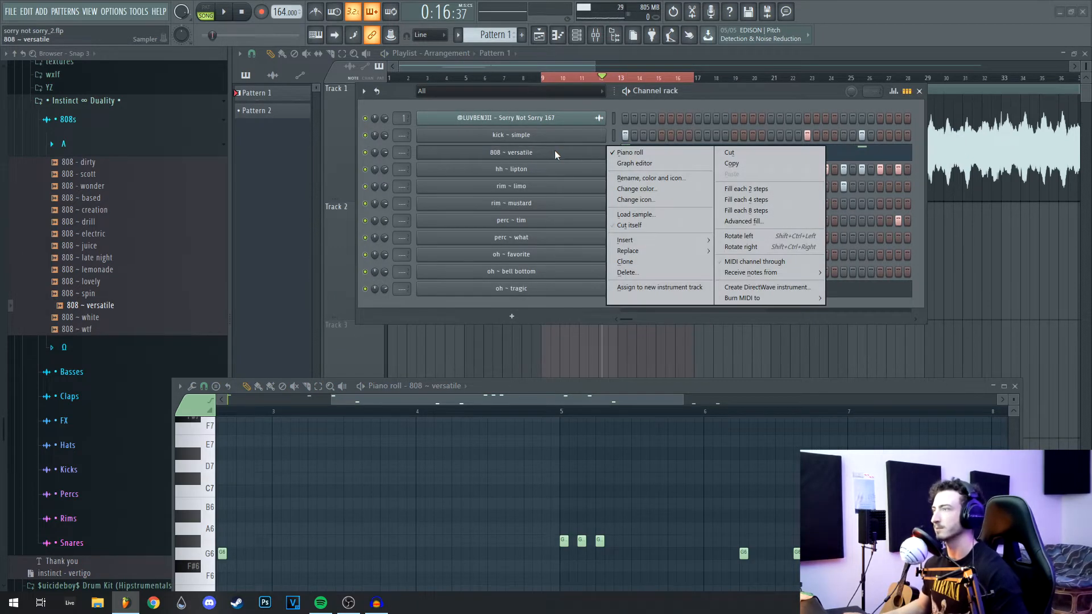
click(642, 228)
drag(682, 389, 651, 73)
key(space)
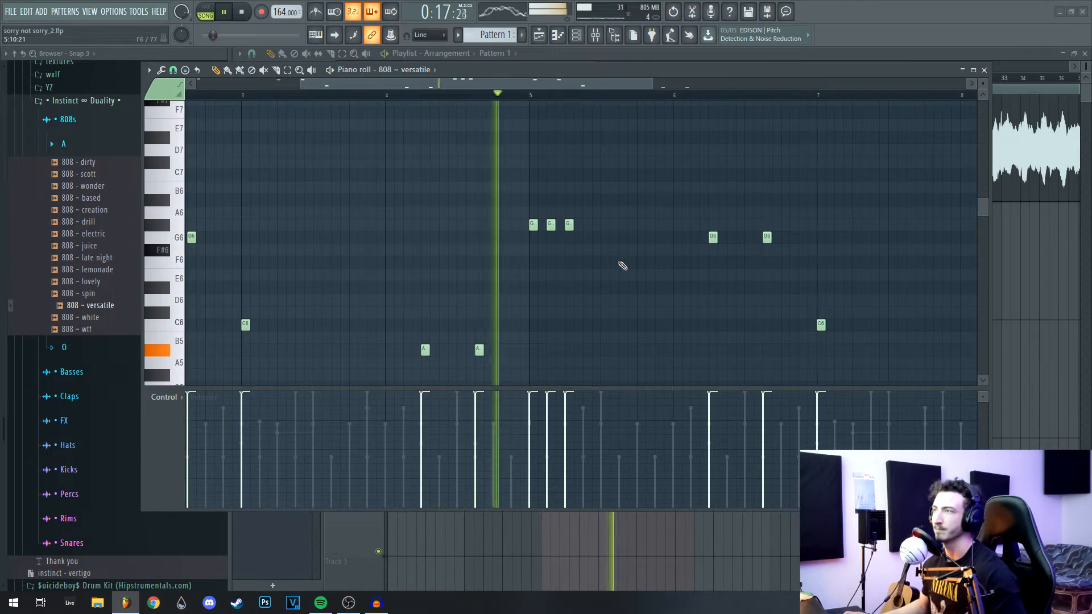
Step: Add a C7 808 note after bar 6 and play back the 808 line
drag(700, 293, 515, 321)
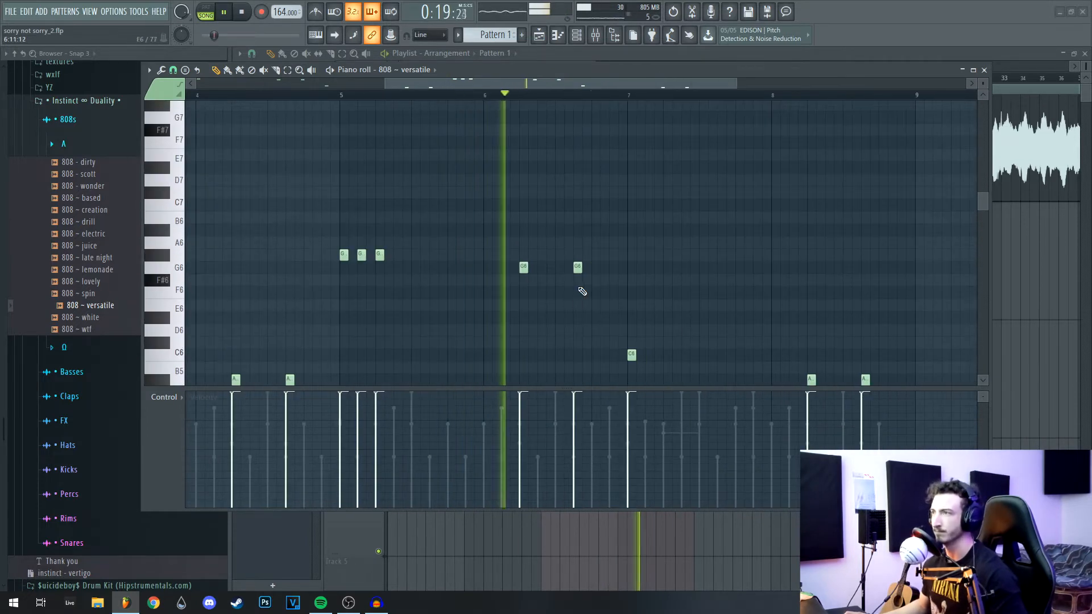
click(505, 205)
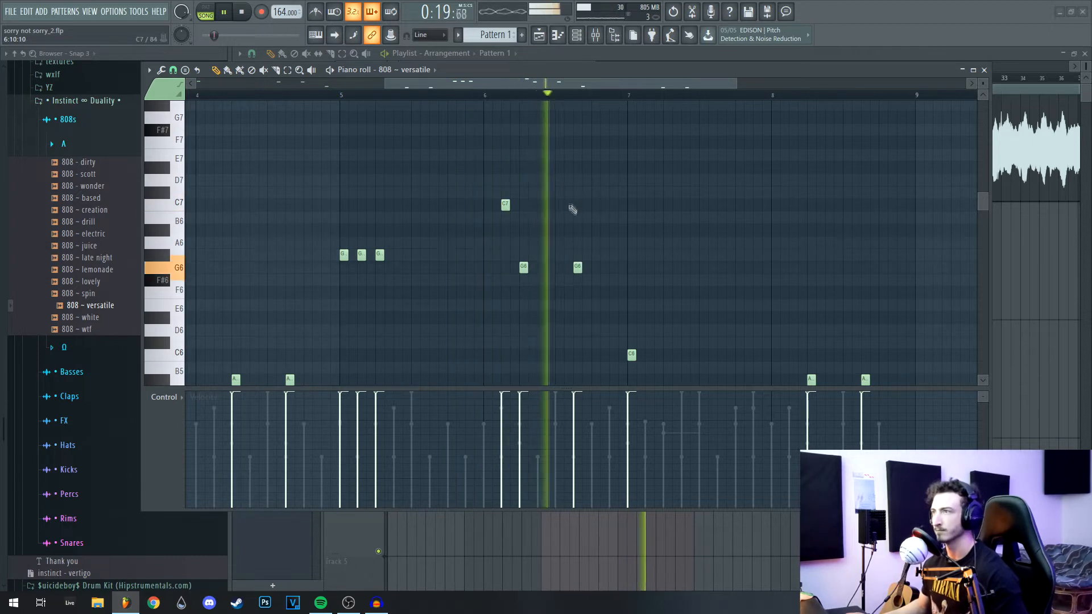
drag(695, 340, 510, 218)
drag(587, 209, 615, 227)
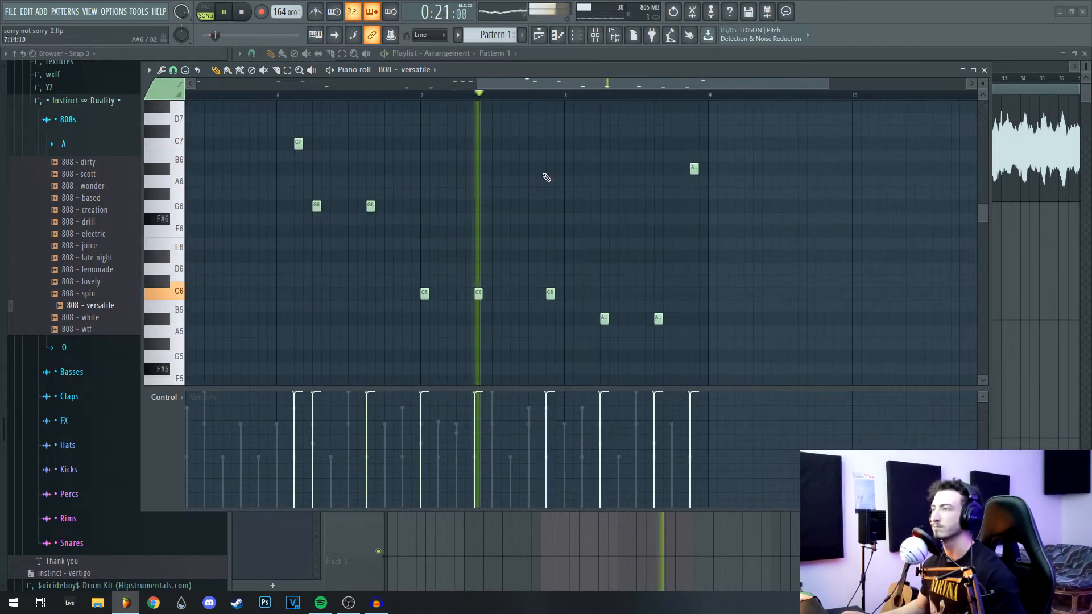
scroll(545, 176, down, 3)
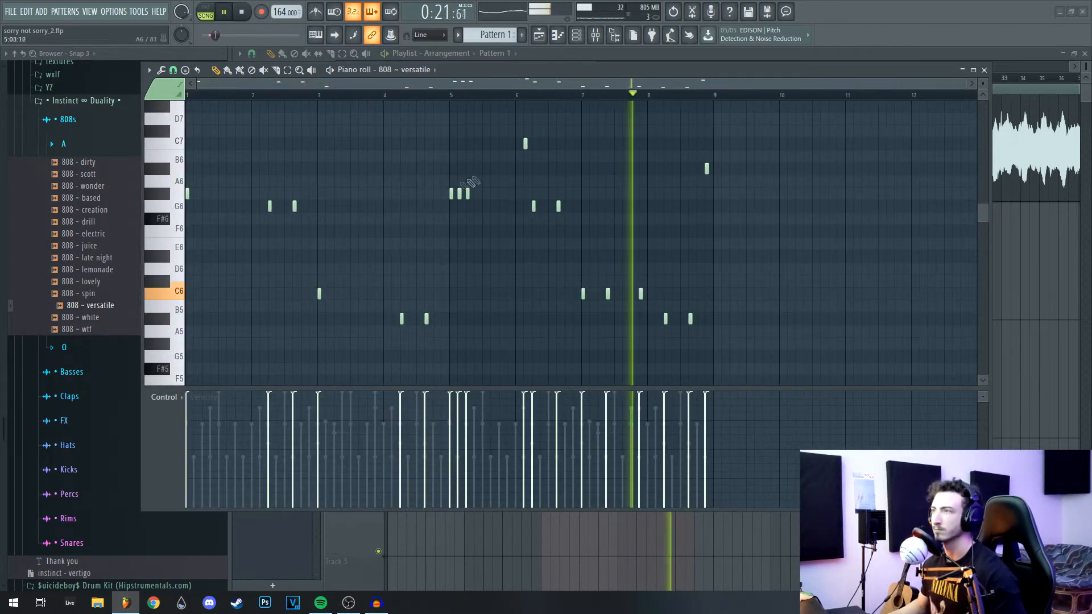
scroll(455, 185, down, 2)
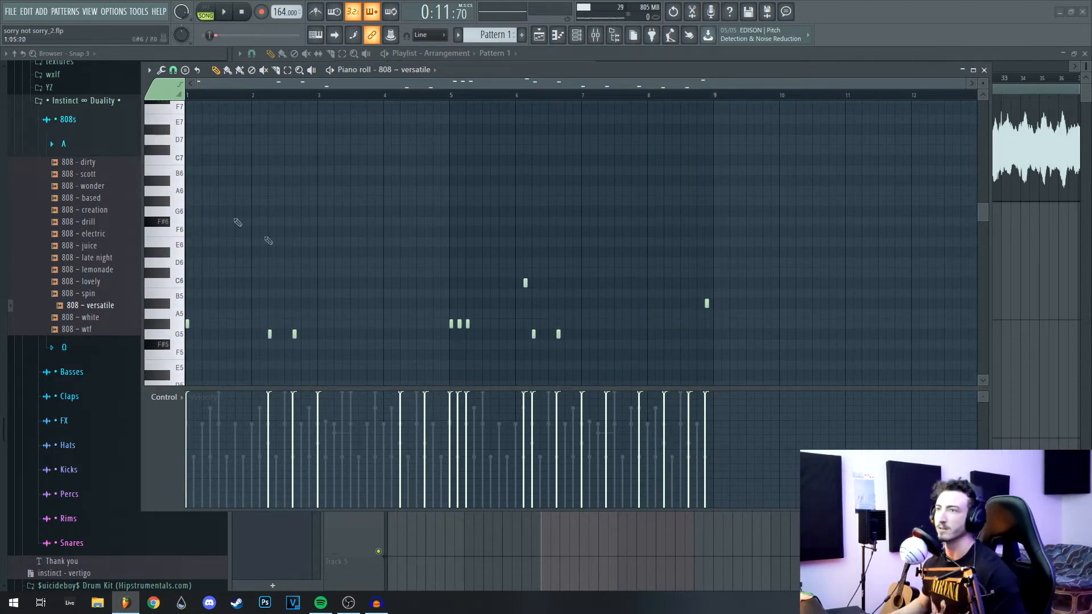
scroll(307, 199, down, 3)
key(space)
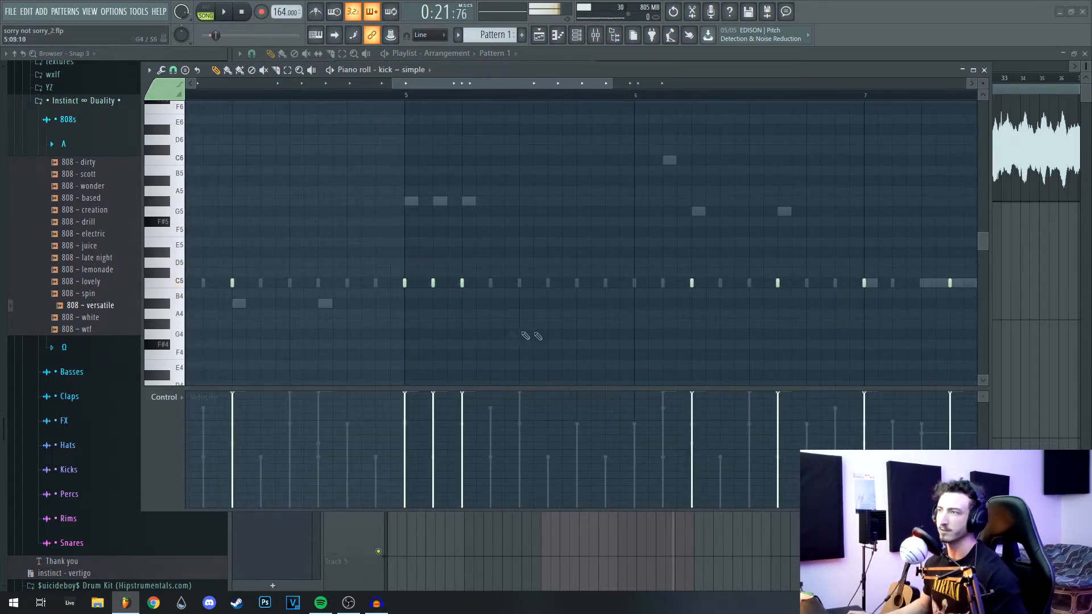
Step: Play back the kick ~ simple pattern across bars 2–8, then close its piano roll
drag(536, 333, 666, 297)
scroll(547, 198, down, 3)
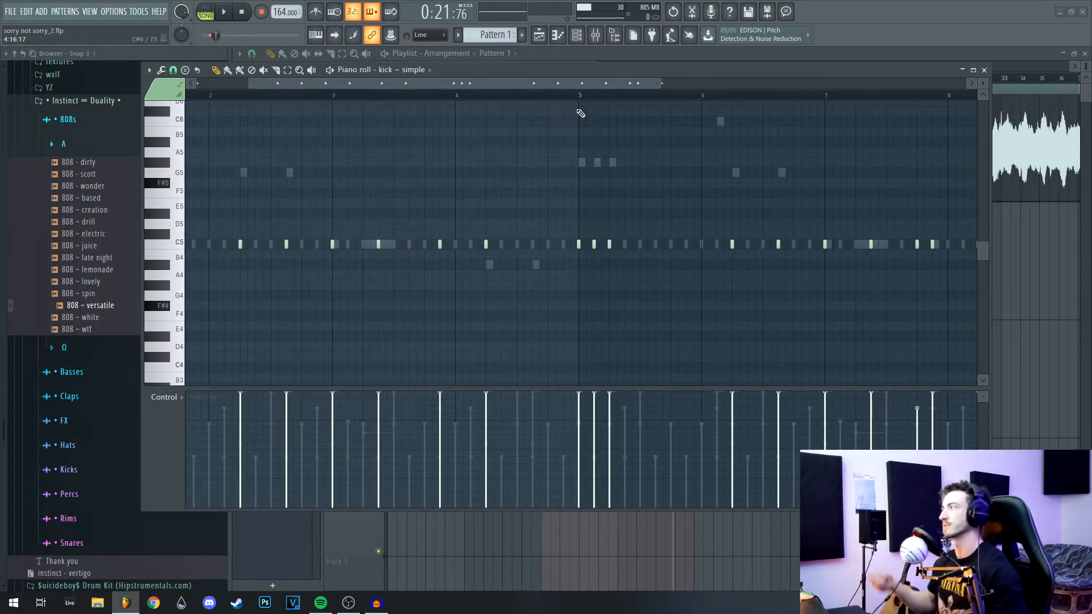
scroll(495, 193, up, 1)
key(space)
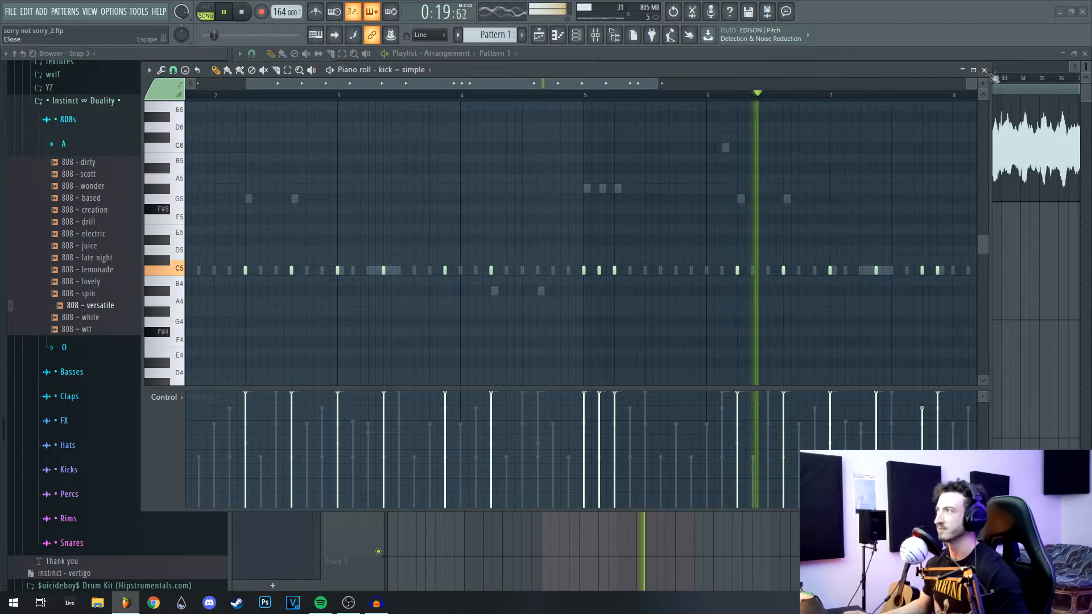
click(984, 70)
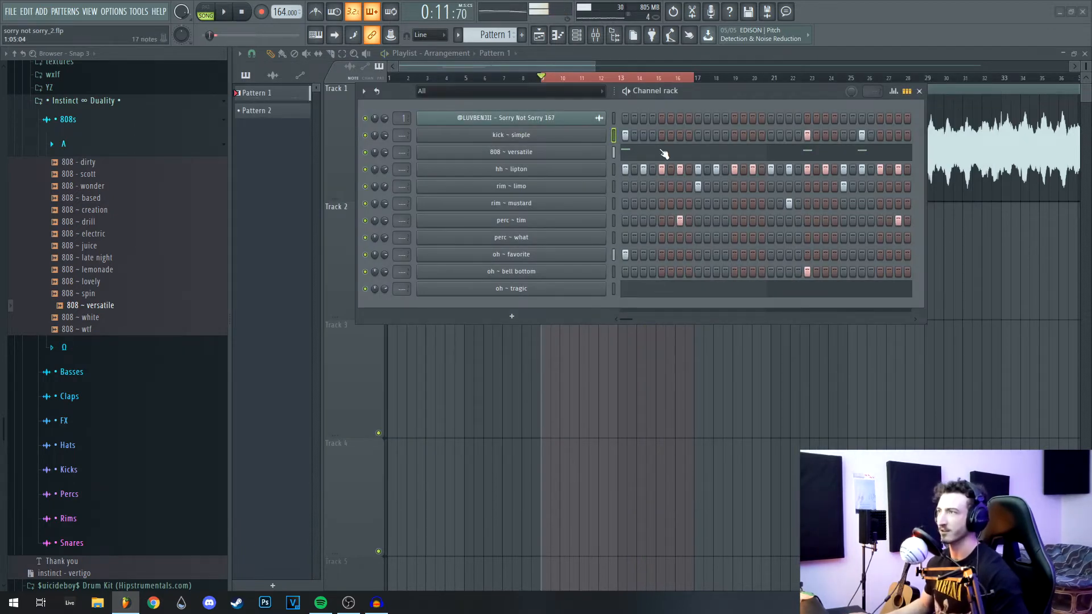
click(569, 138)
right_click(569, 138)
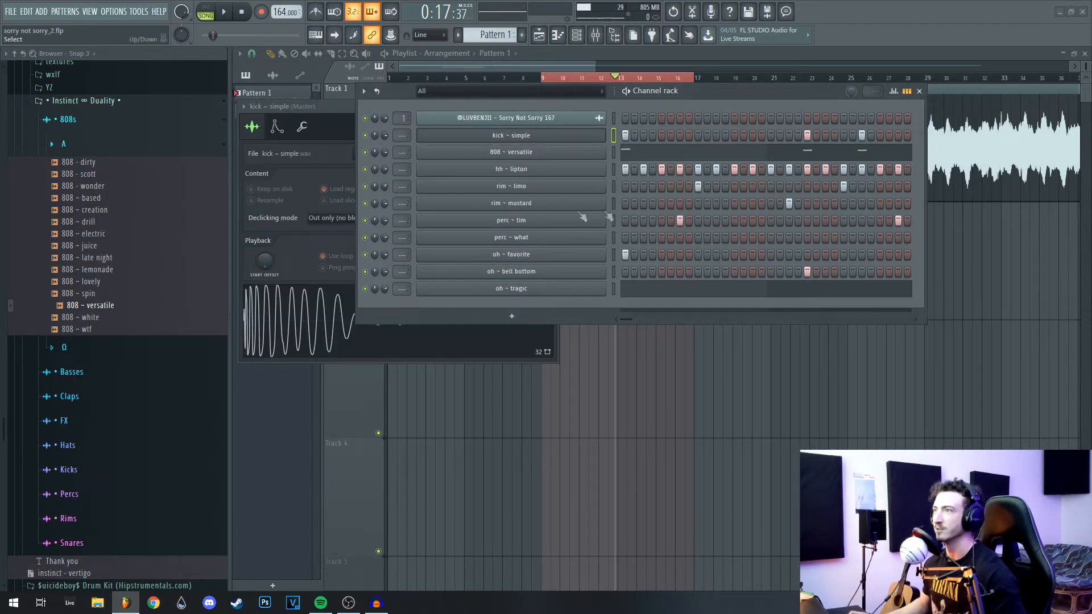
Step: Open the oh ~ favorite notes in the piano roll and play the open-hat pattern
right_click(563, 254)
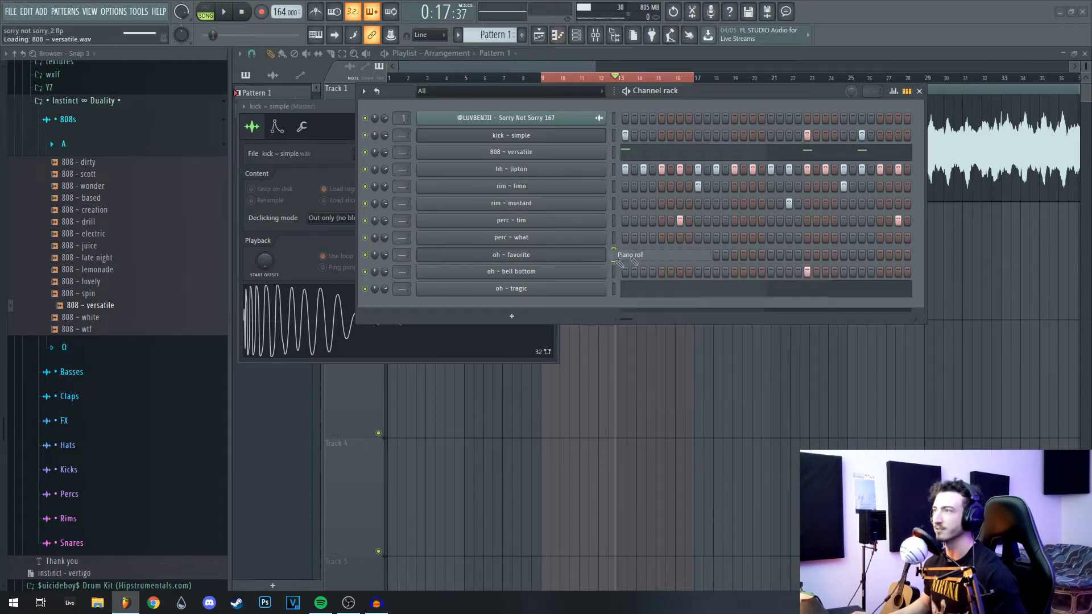
click(625, 254)
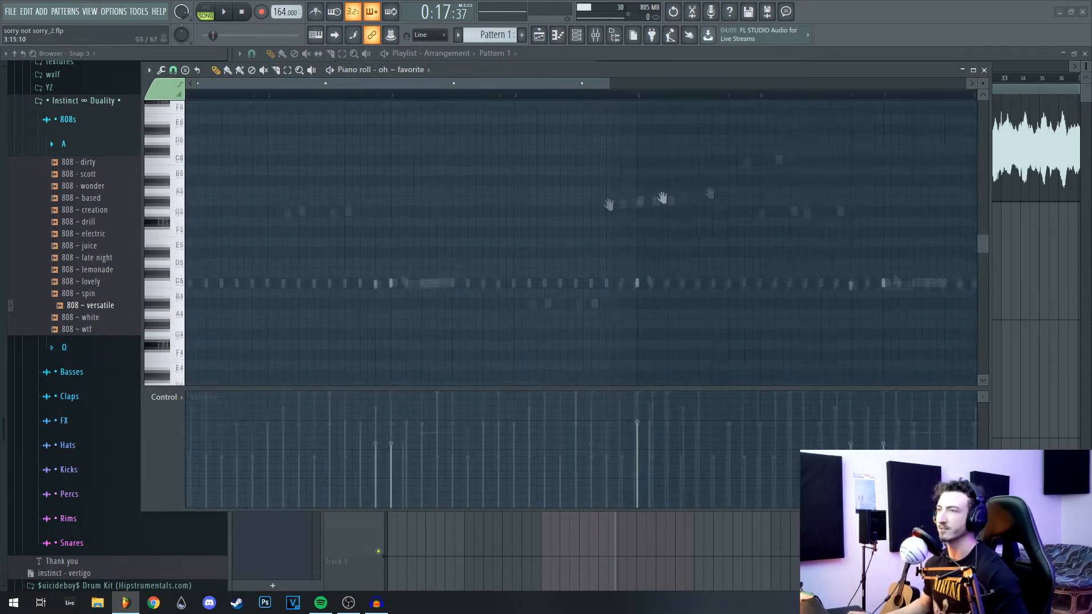
scroll(553, 210, up, 2)
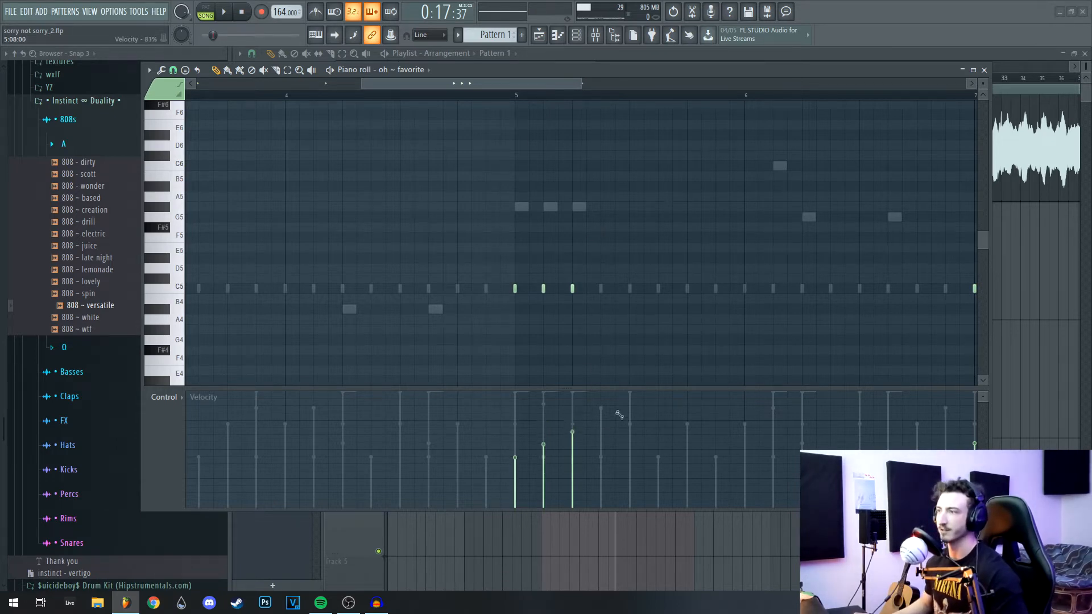
key(space)
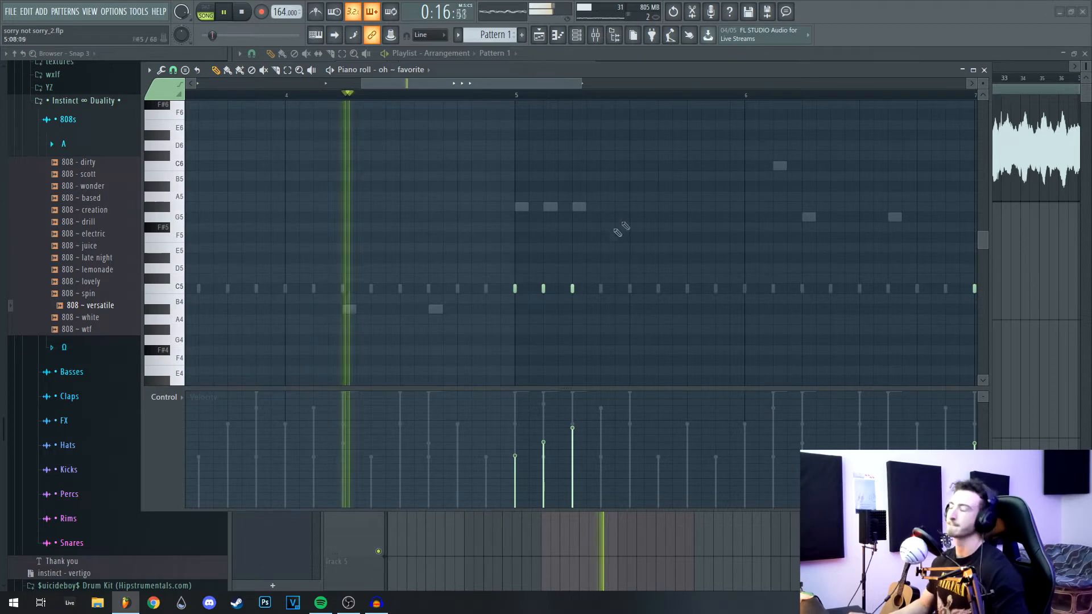
key(space)
click(984, 69)
Step: Set oh ~ favorite to Cut itself and play the beat to hear the choked hats
right_click(603, 254)
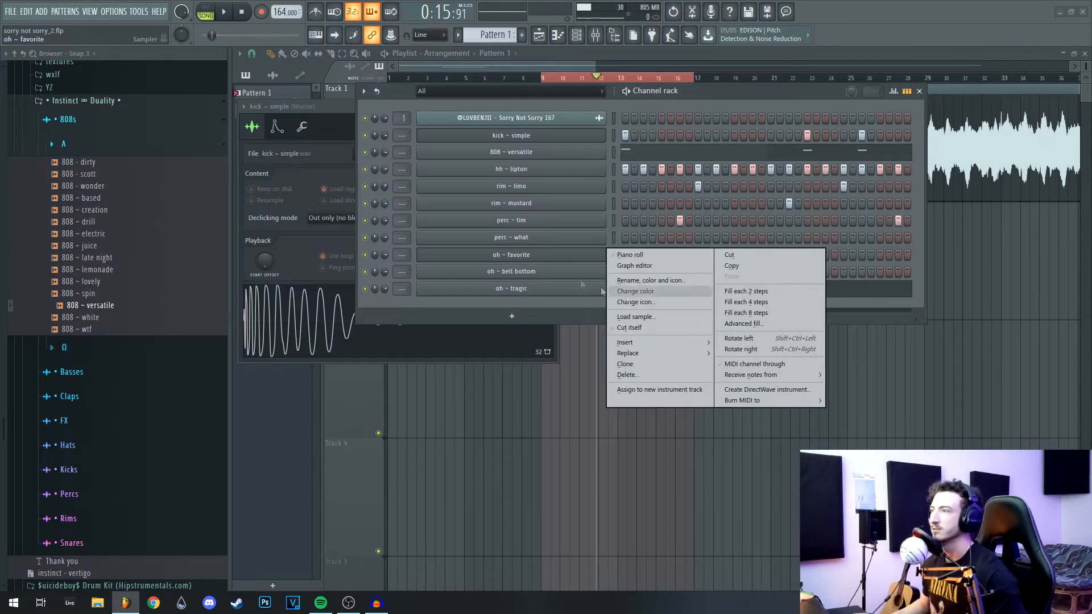
click(631, 327)
key(space)
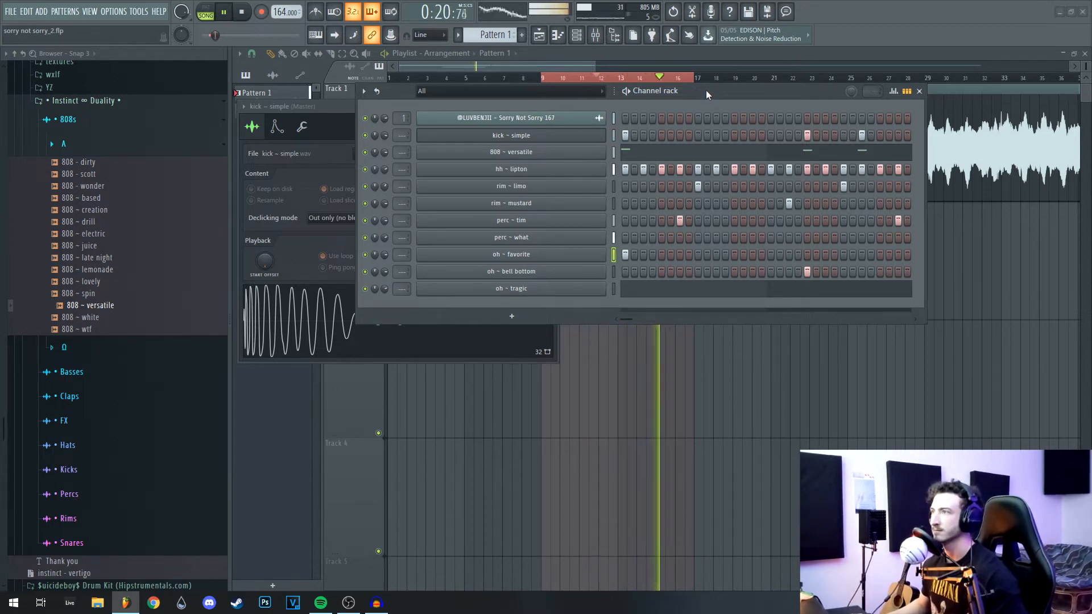
drag(705, 97, 701, 165)
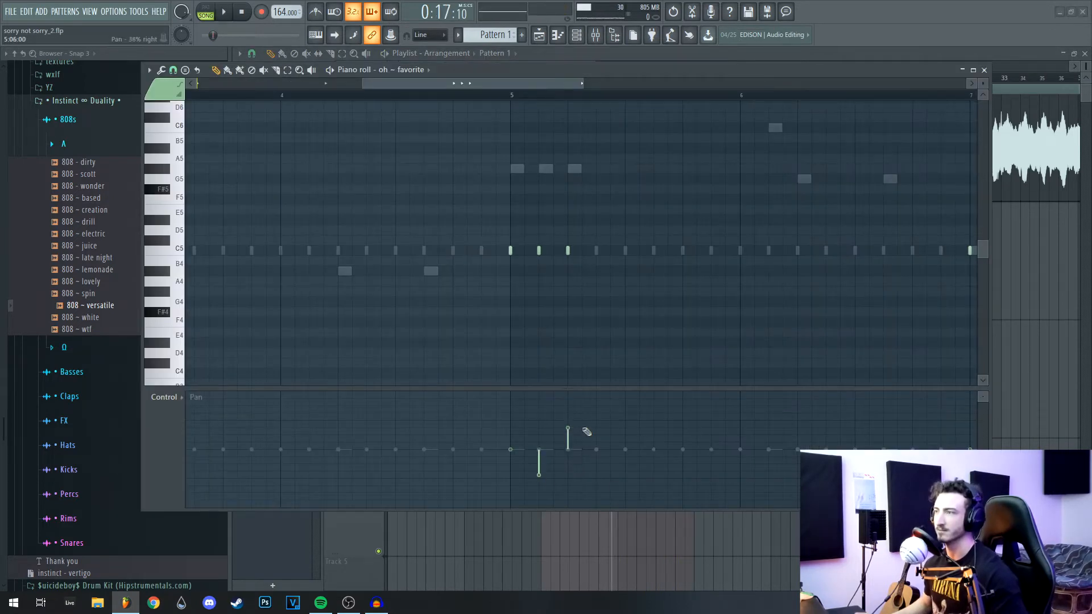
key(space)
key(space)
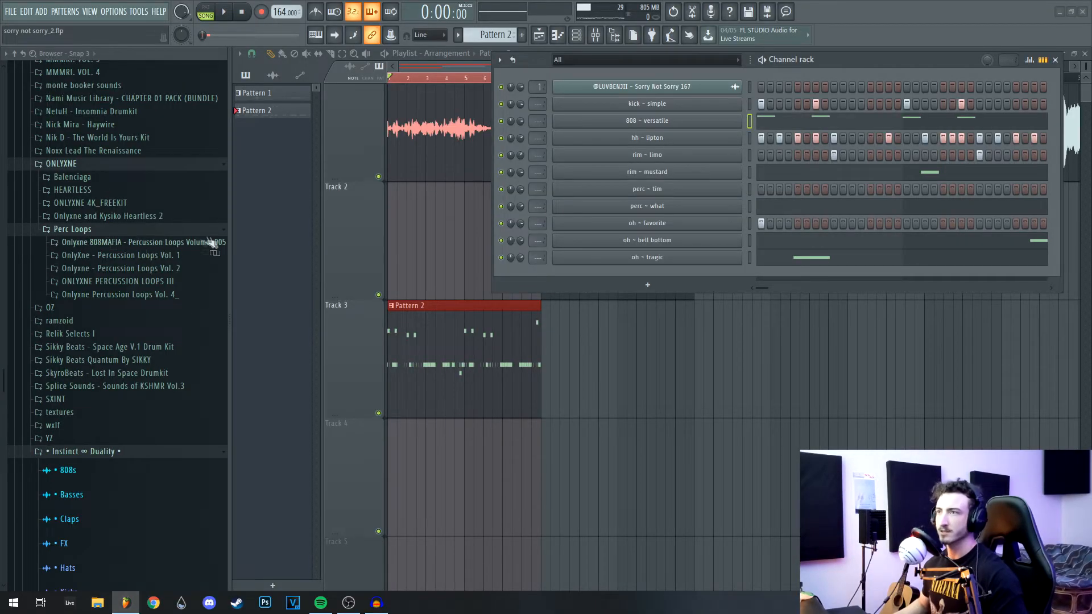
Step: Place Onlyxne_Percloop_chromeheart 92 on Track 4, stretched to tempo in e3 generic mode
click(190, 241)
click(123, 139)
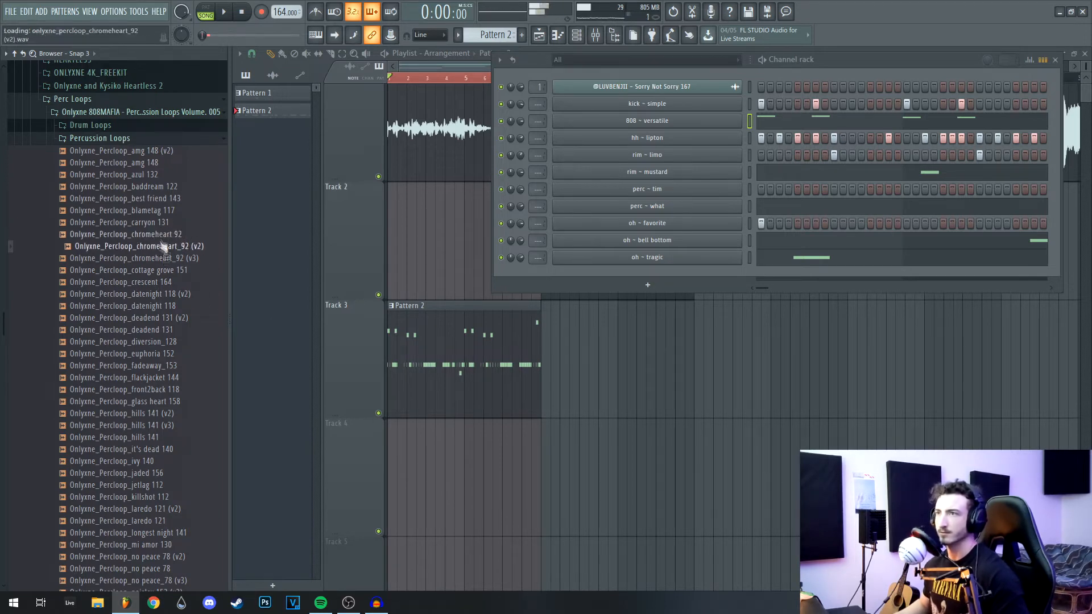
drag(162, 242, 433, 467)
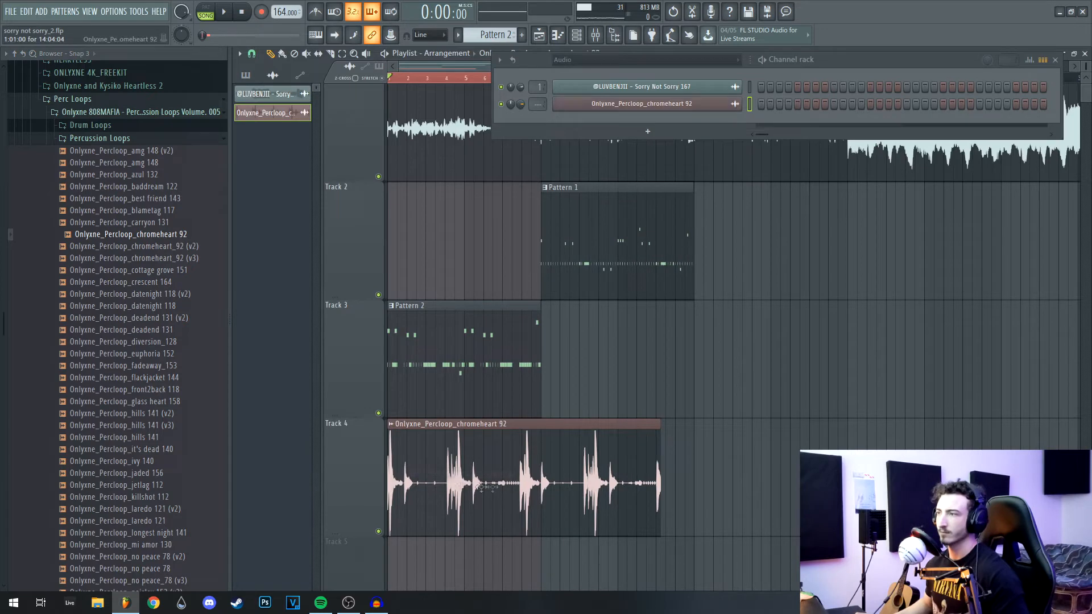
drag(460, 169, 460, 140)
click(541, 169)
click(519, 221)
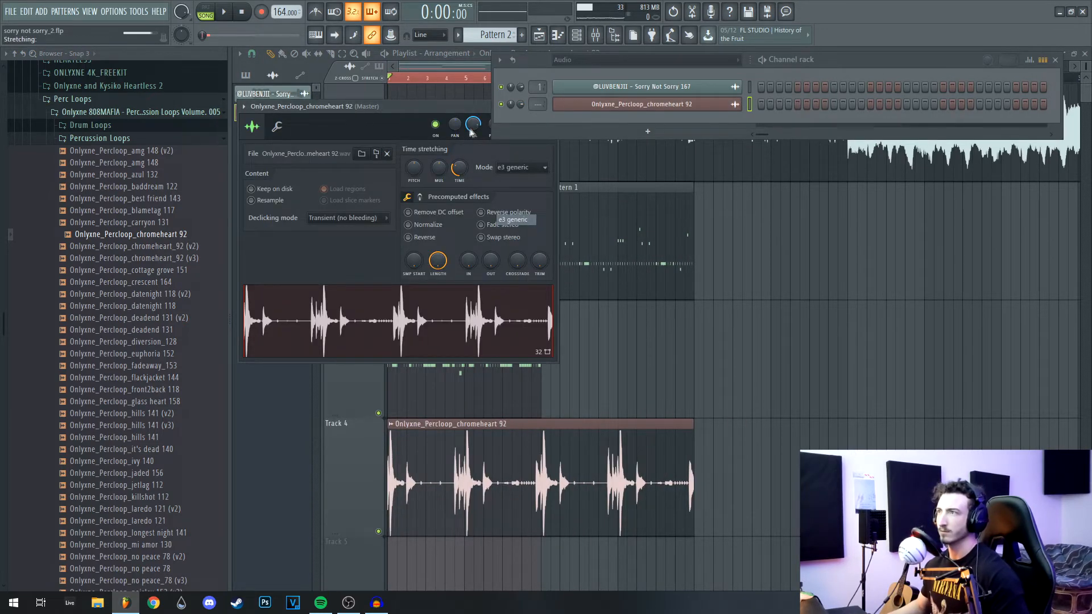
key(Escape)
key(space)
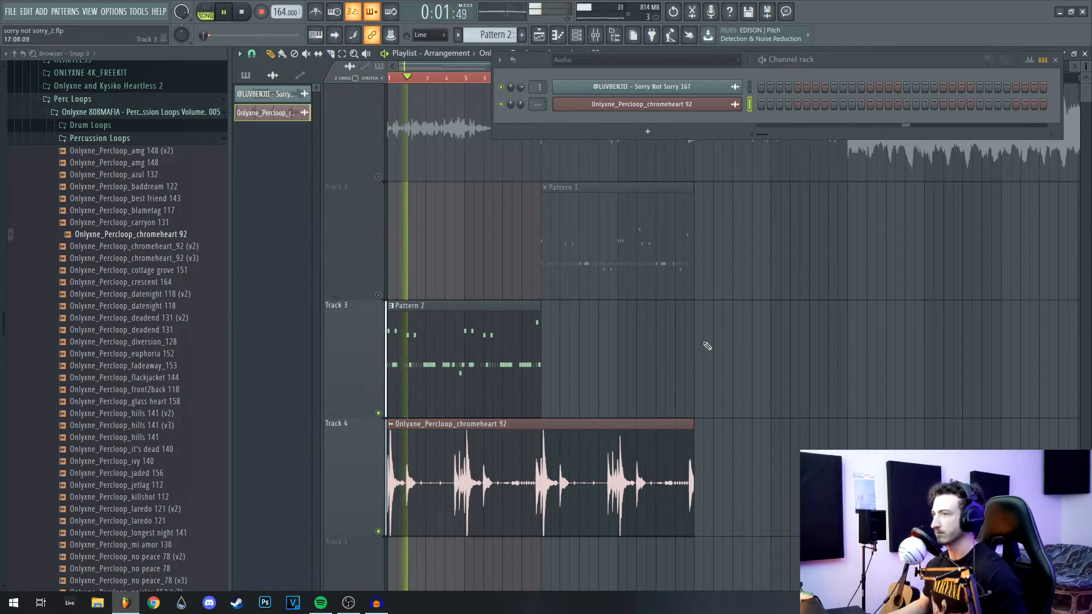
drag(617, 353, 711, 283)
scroll(588, 300, up, 3)
key(space)
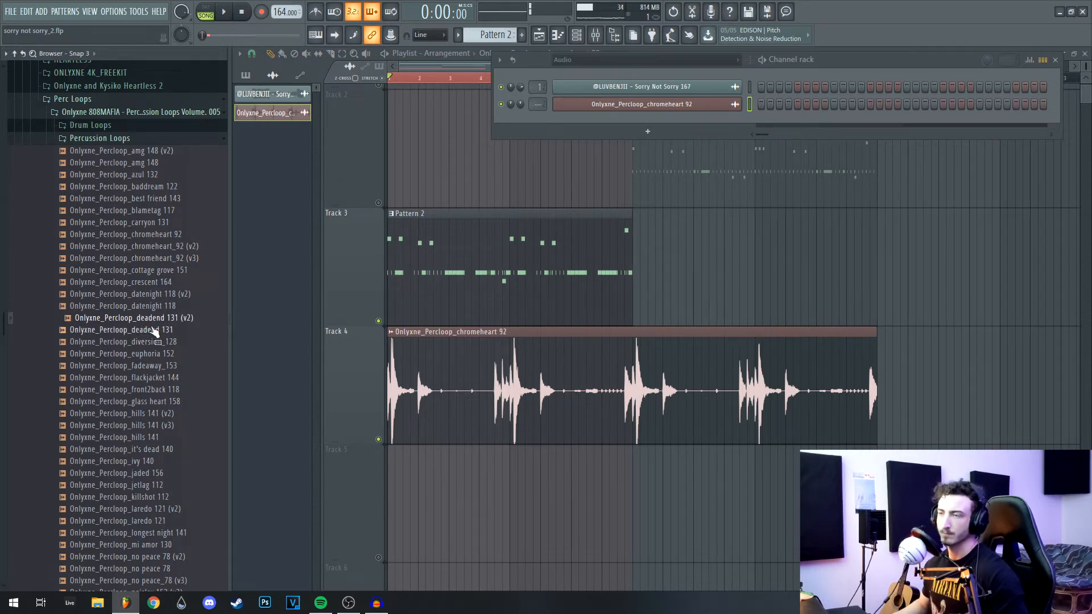
Step: Place Onlyxne_Percloop_deadend 131 (v2) on Track 5, lower its pitch and set volume to 45%
drag(146, 335, 393, 501)
key(space)
double_click(536, 547)
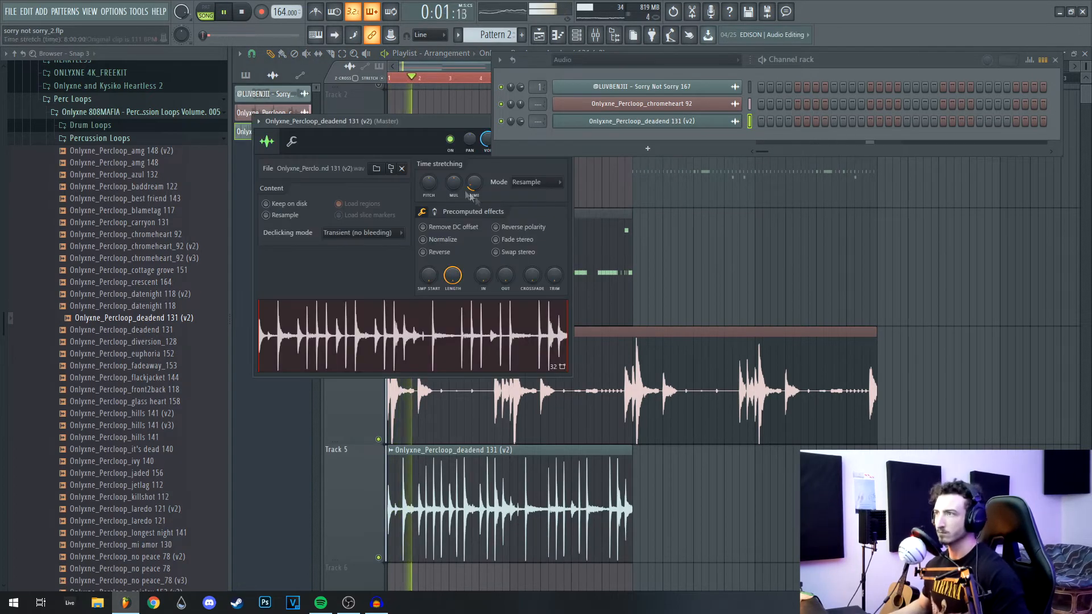
drag(427, 186, 428, 215)
drag(485, 140, 485, 126)
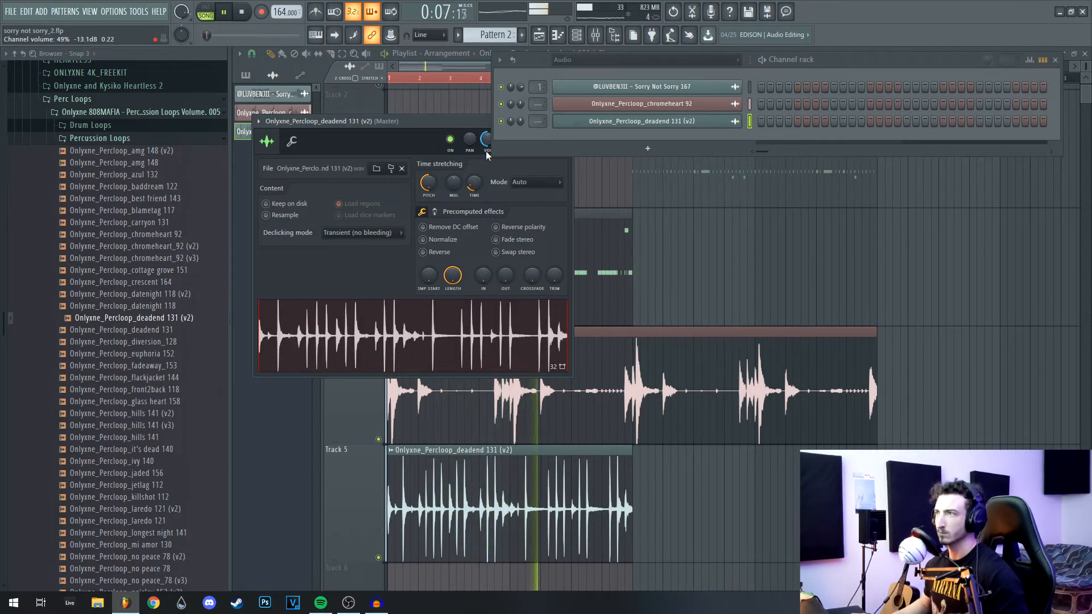
key(space)
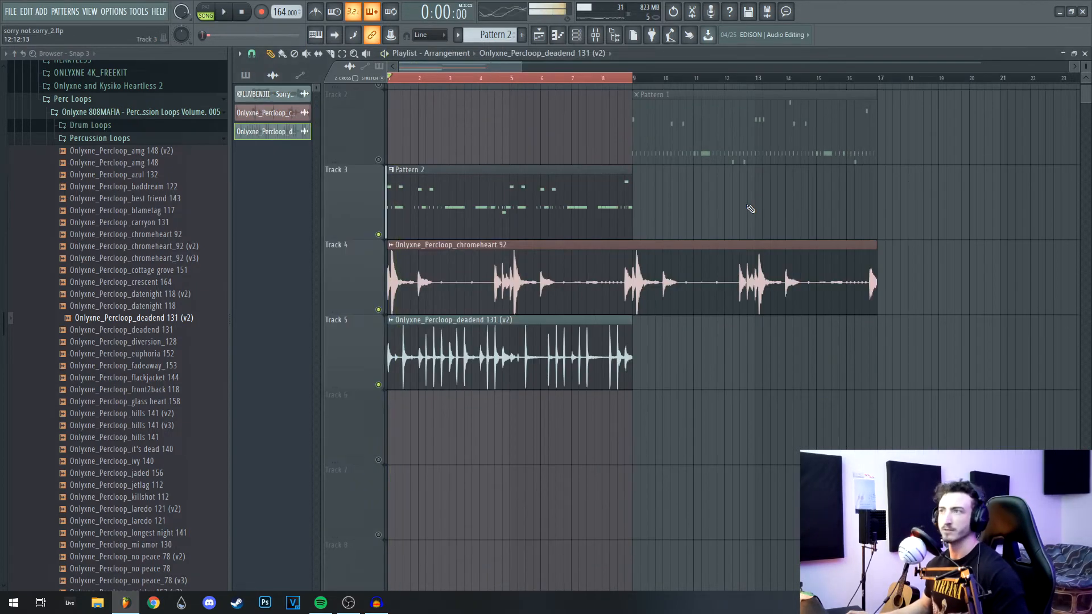
scroll(774, 336, up, 2)
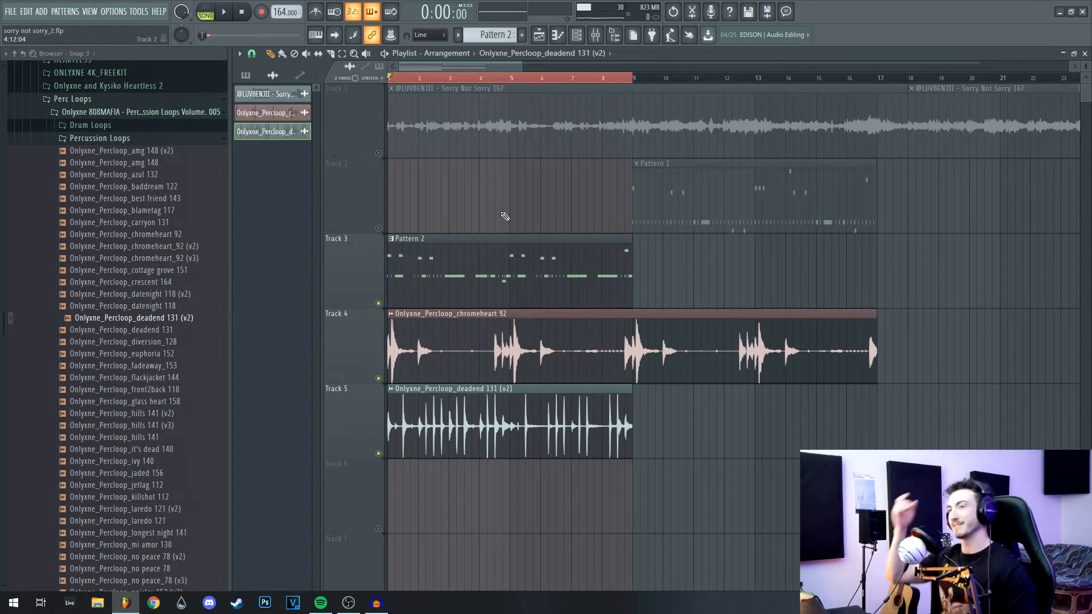
Step: Collapse the loops pack, unmute Tracks 1 and 2, and bring up the Channel rack
click(90, 113)
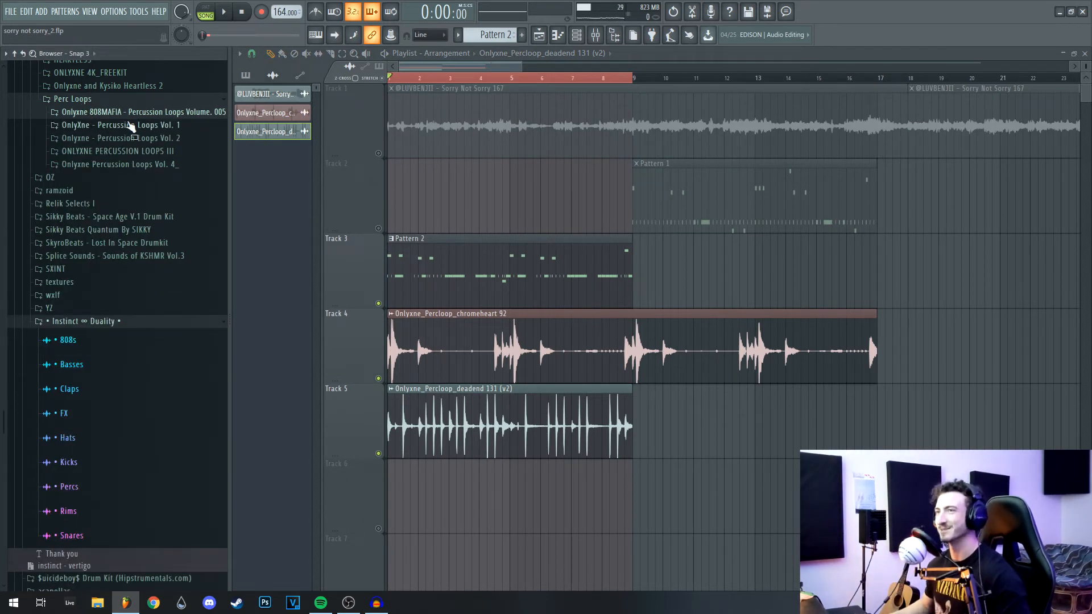
scroll(747, 239, down, 3)
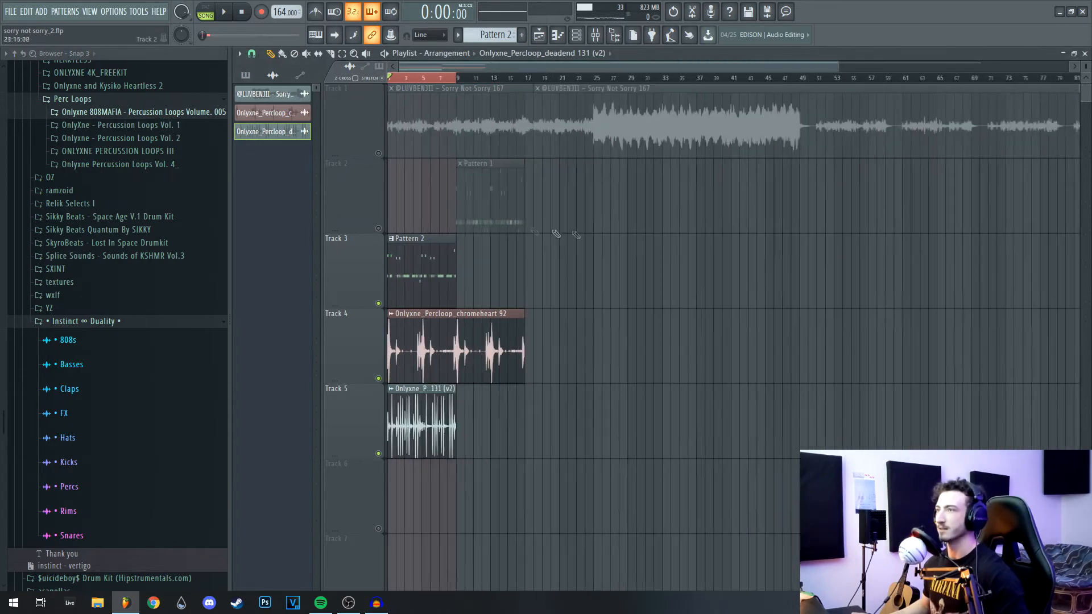
click(379, 229)
click(378, 154)
scroll(846, 236, up, 3)
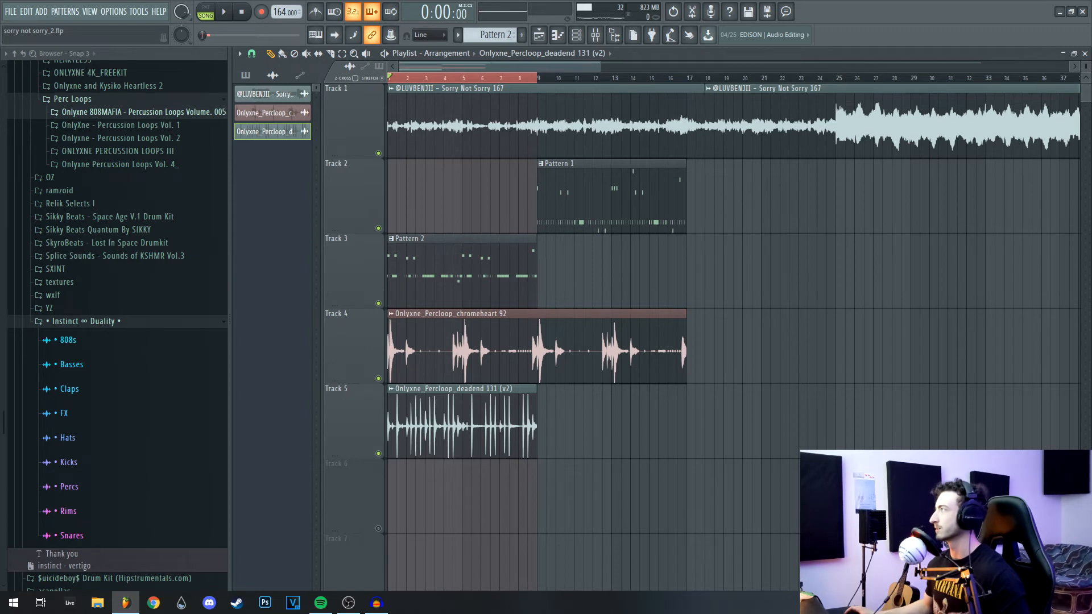
key(F6)
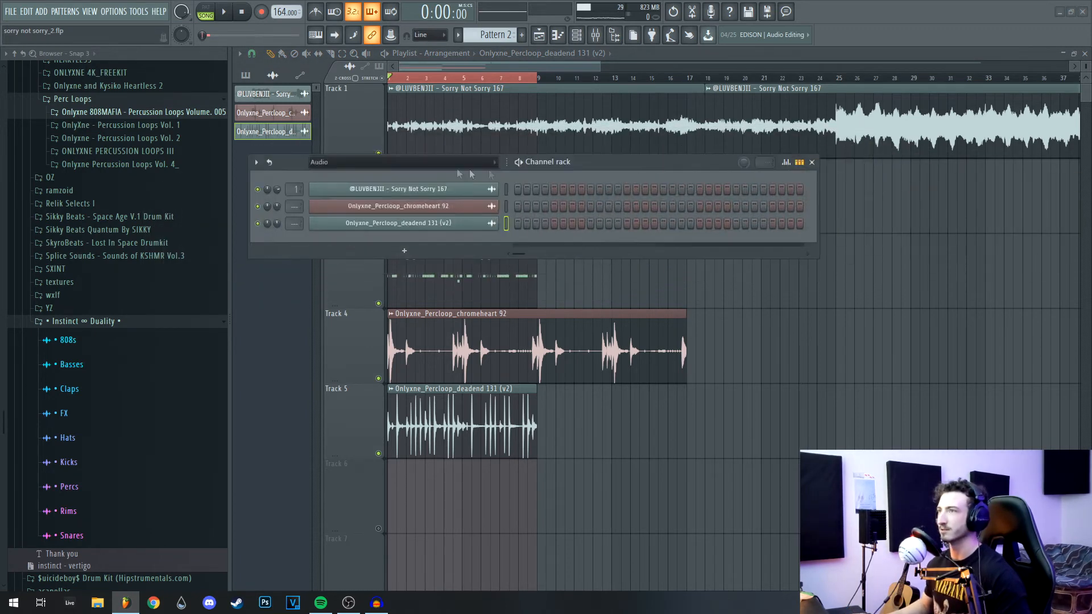
Step: Show all channels, select them, and colour them with a Steel Blue gradient
click(399, 162)
click(388, 176)
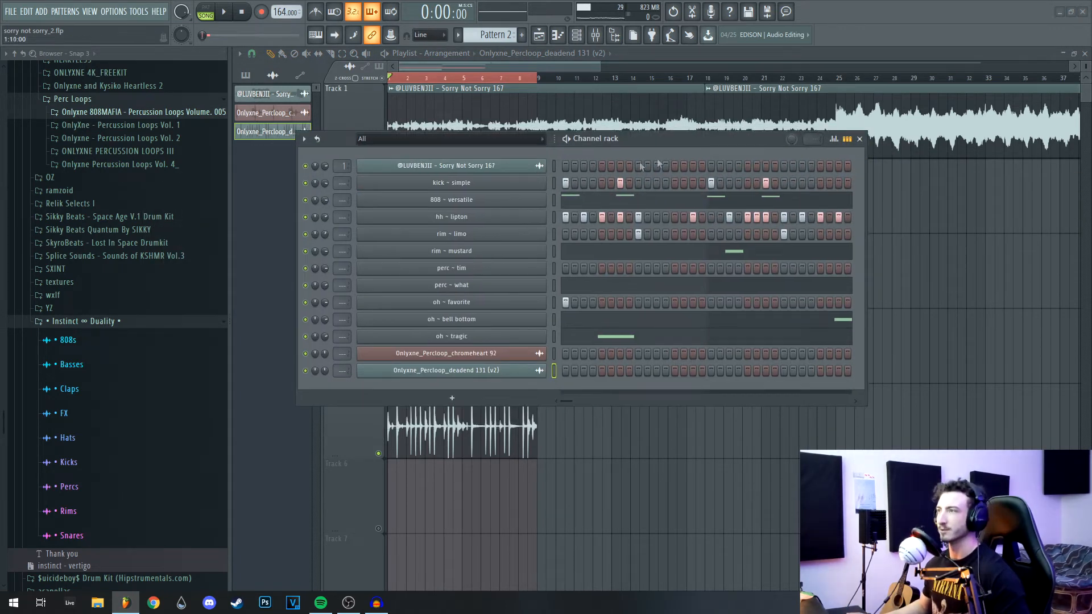
key(ctrl+a)
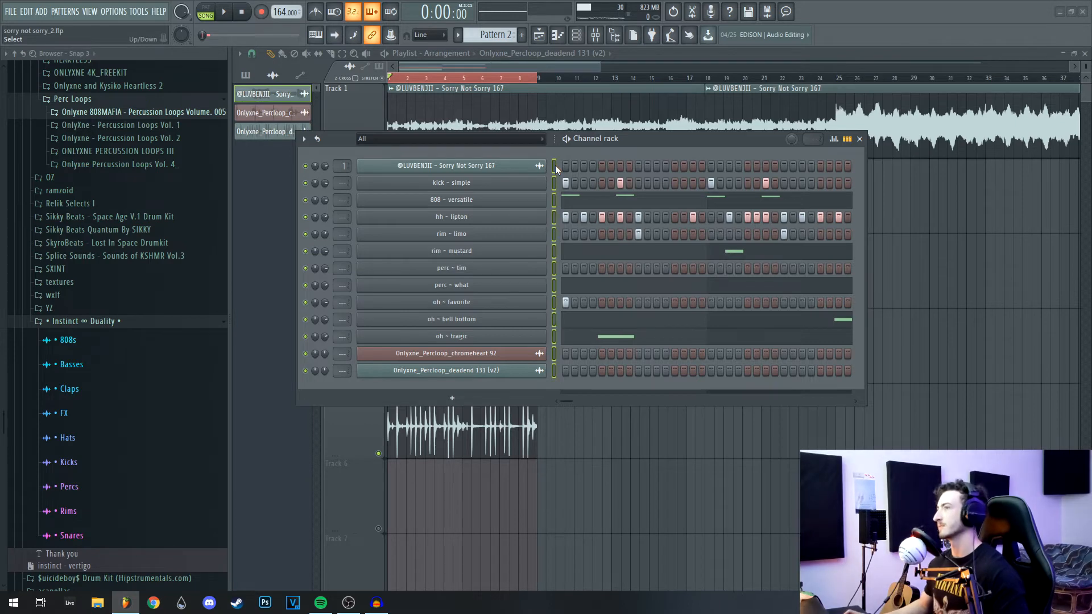
click(303, 139)
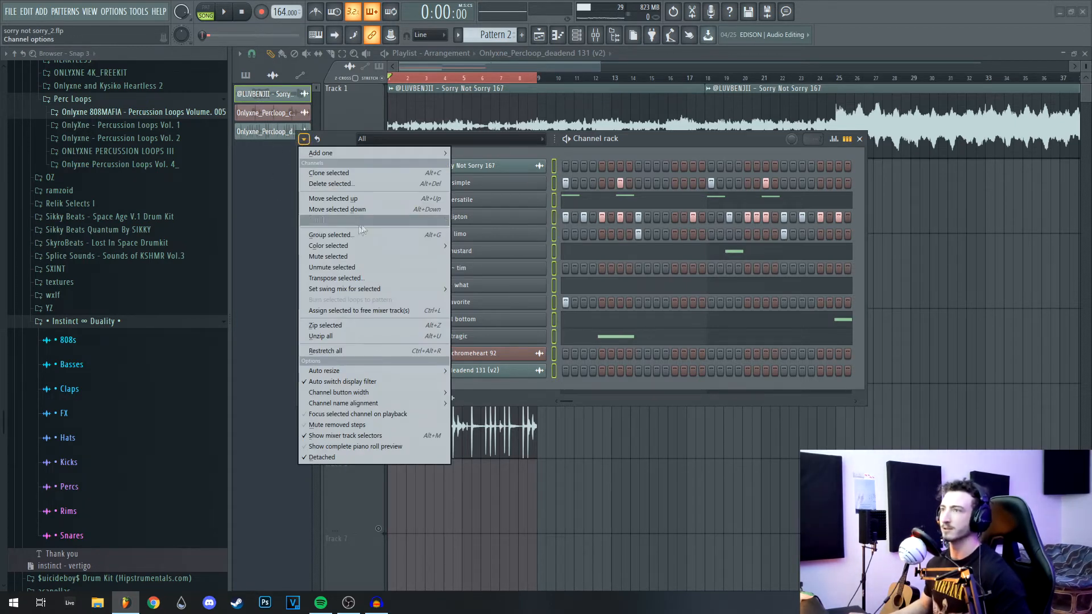
mouse_move(371, 249)
click(495, 253)
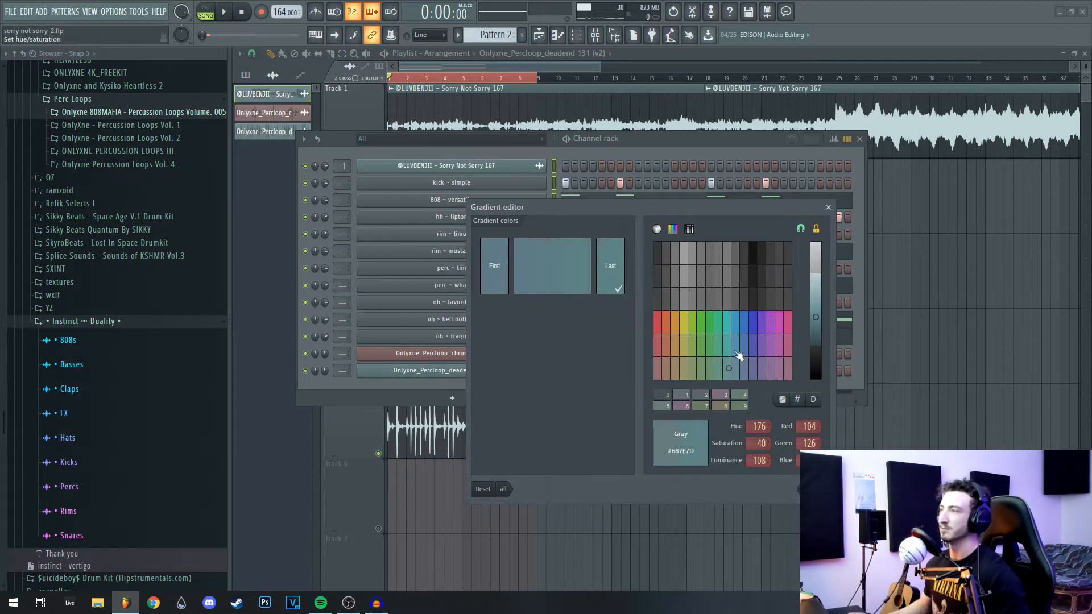
click(744, 323)
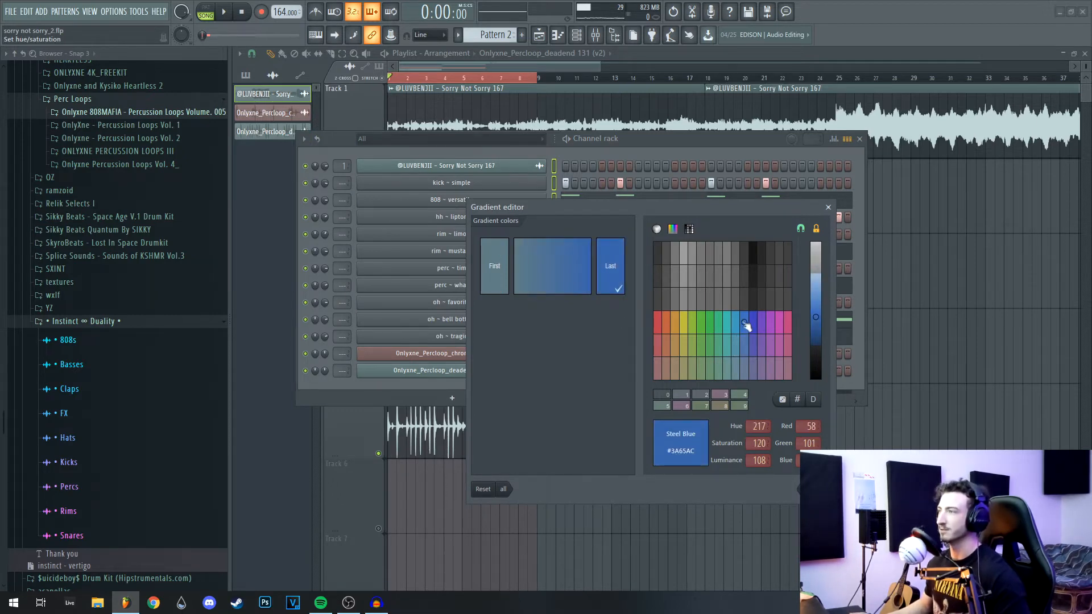
key(Return)
Step: Bring the Mixer into view with the Channel rack positioned above it
drag(667, 146, 756, 77)
drag(1091, 393, 469, 270)
drag(734, 79, 746, 42)
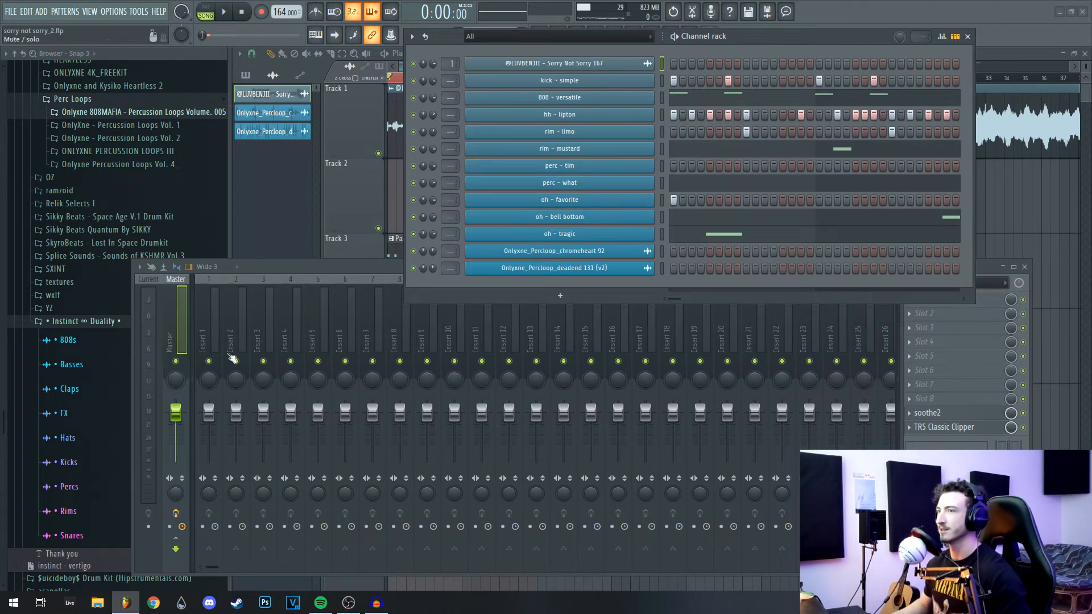
Step: Route the sample loop channel to mixer insert 1
right_click(218, 343)
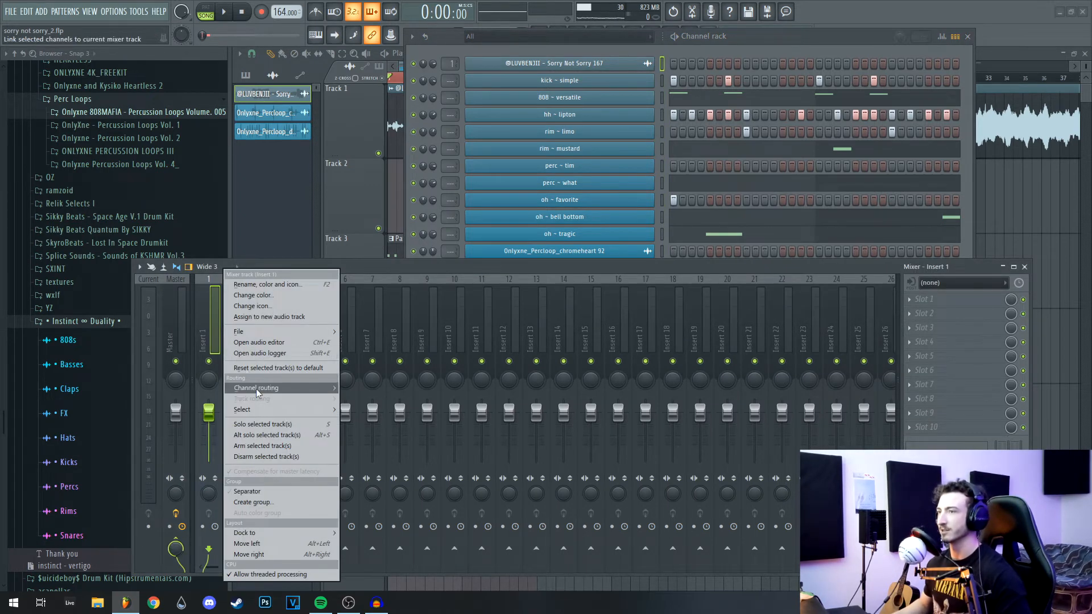
mouse_move(257, 392)
click(384, 389)
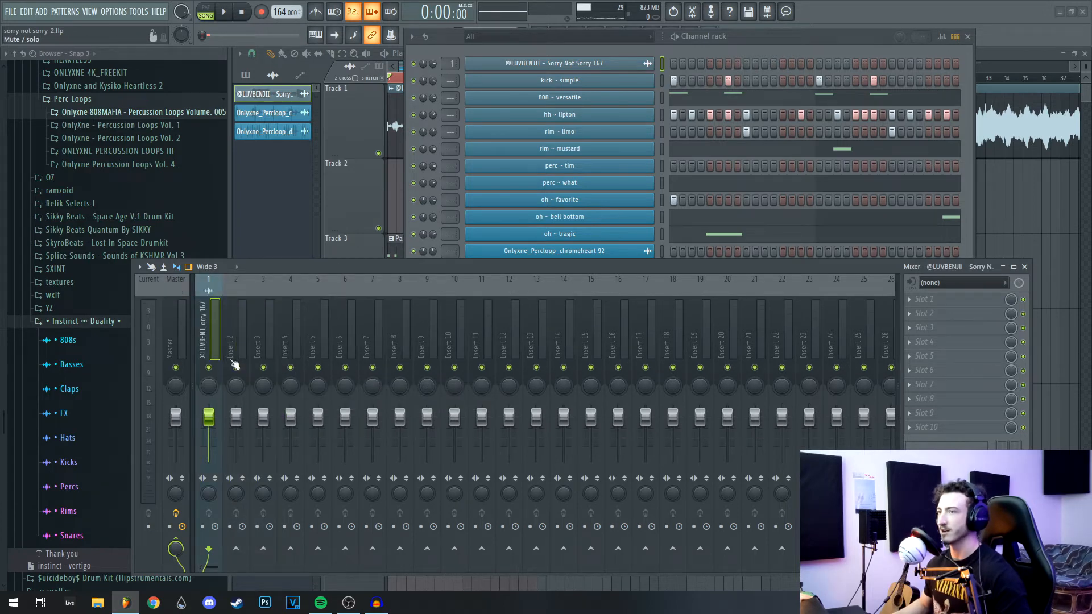
click(677, 74)
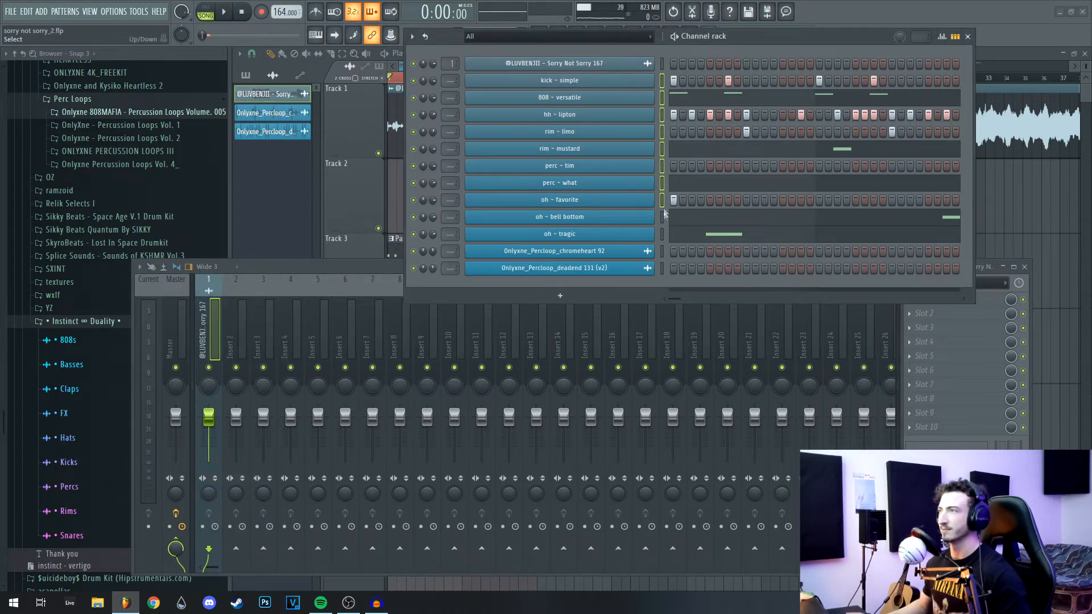
Step: Route the drum channels to inserts 10–21 and open soothe2 on the Master
click(364, 264)
right_click(459, 325)
mouse_move(515, 393)
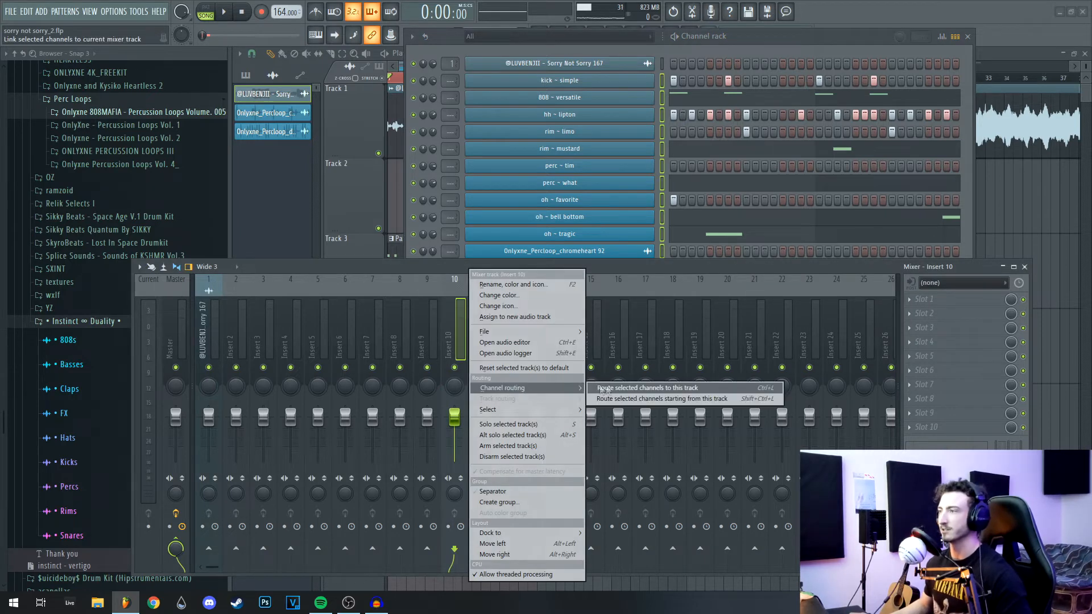
click(626, 401)
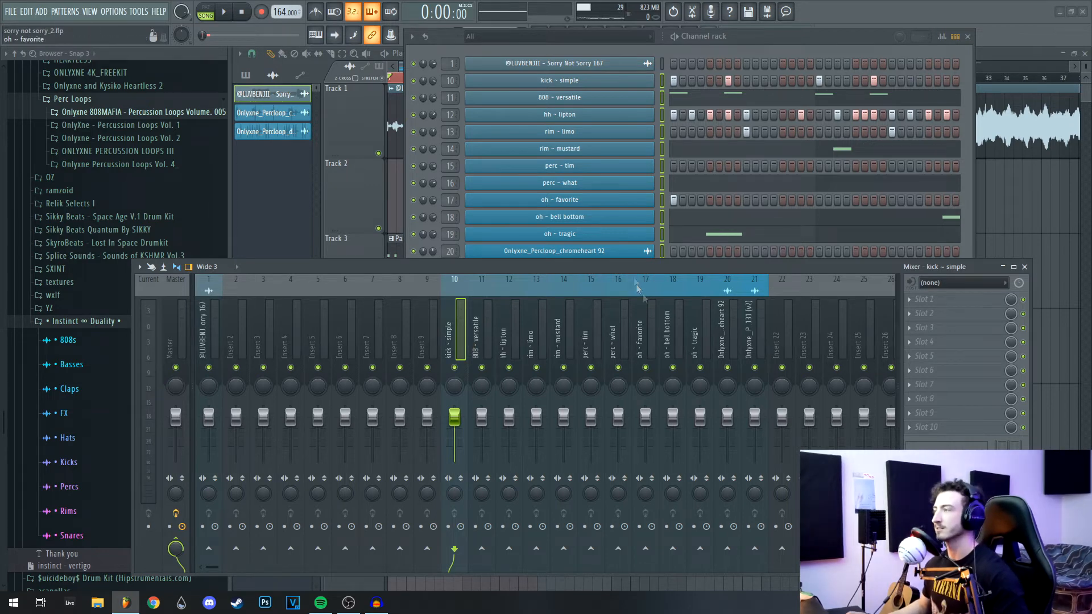
drag(580, 267, 615, 224)
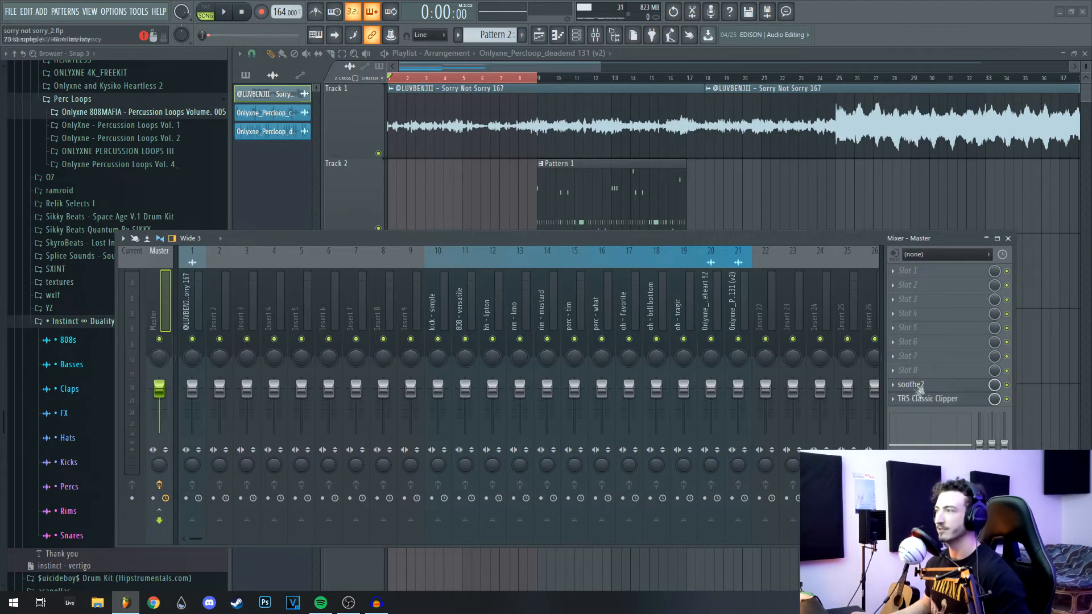
click(913, 385)
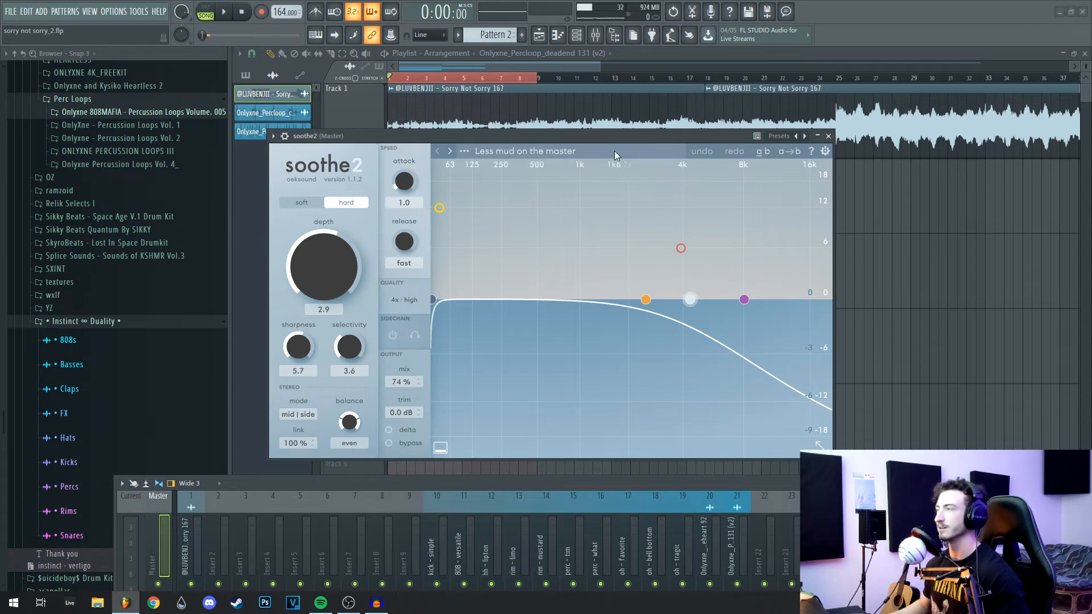
Step: Close the soothe2 window, solo the sample loop's insert 1, and play the song
click(829, 136)
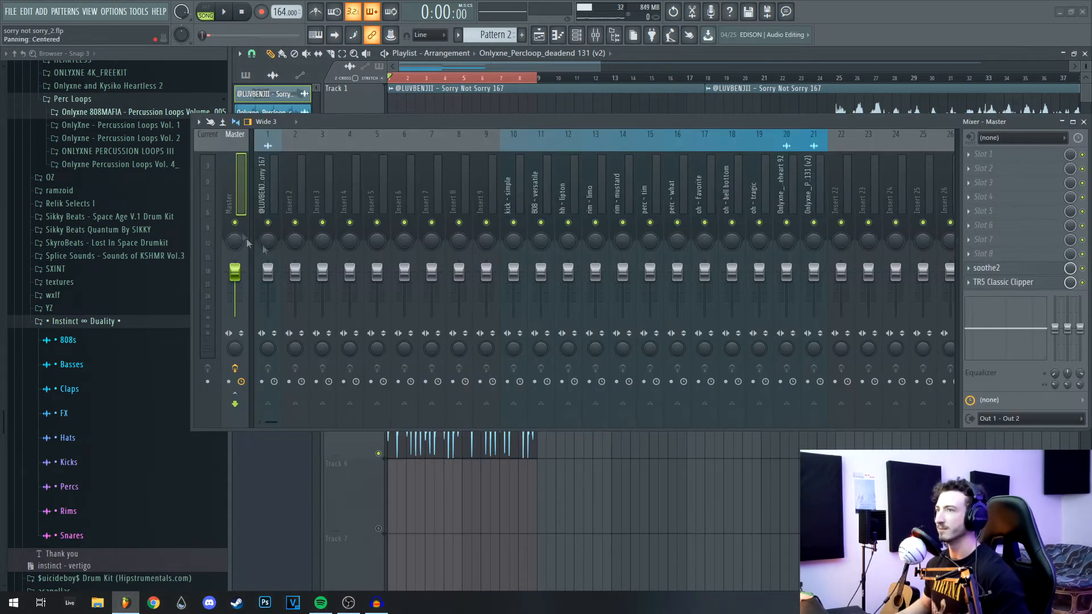
right_click(269, 224)
drag(536, 124, 454, 208)
key(space)
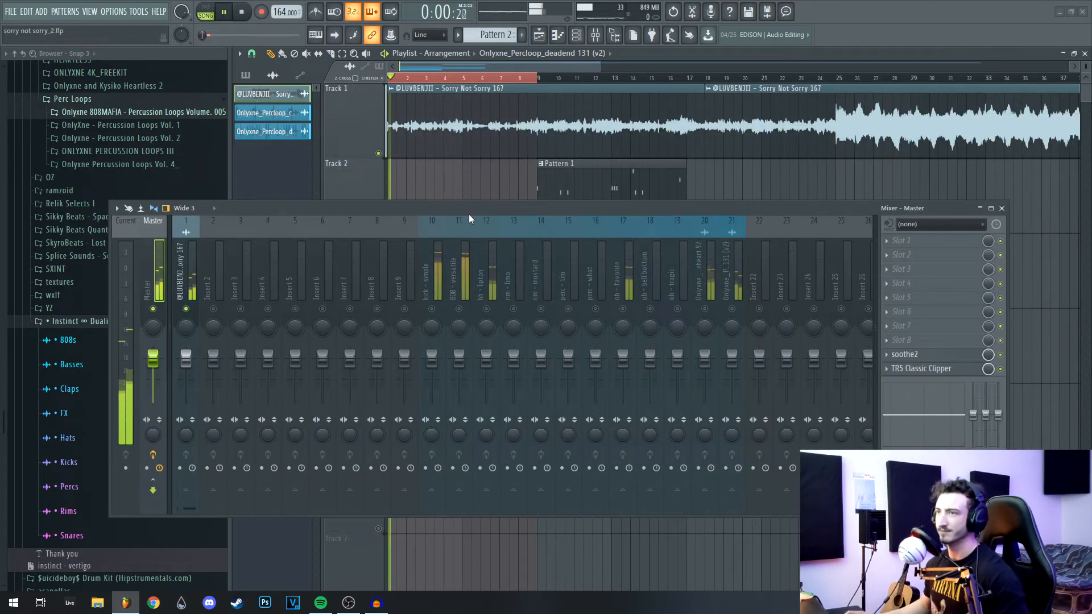
click(187, 360)
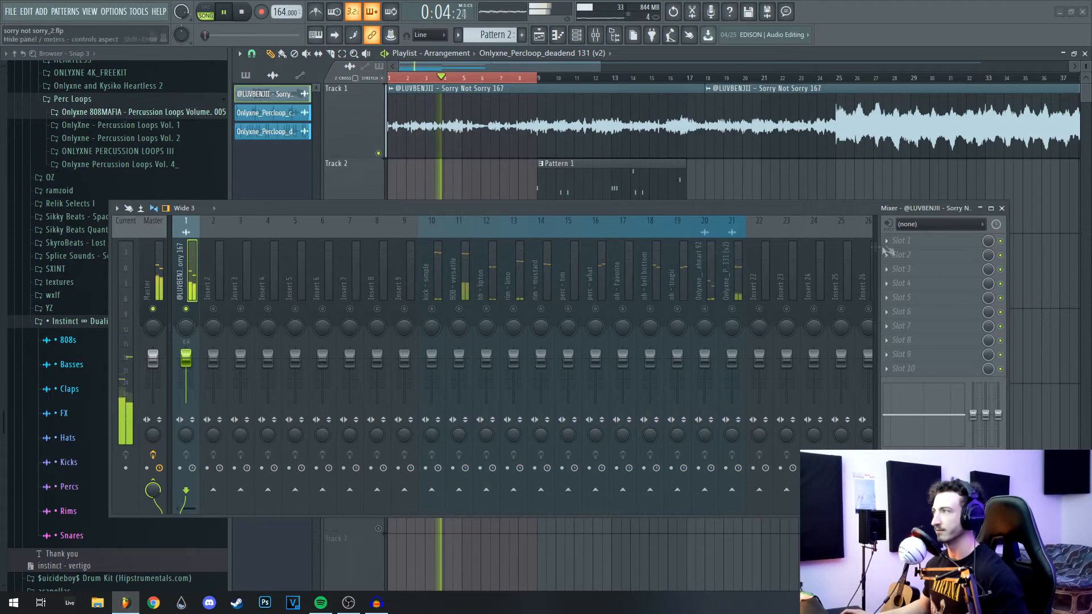
Step: Put Fruity Parametric EQ 2 on insert 1, raising its low cut to about 199 Hz
click(905, 240)
click(693, 476)
drag(682, 208, 650, 397)
key(space)
drag(489, 155, 587, 155)
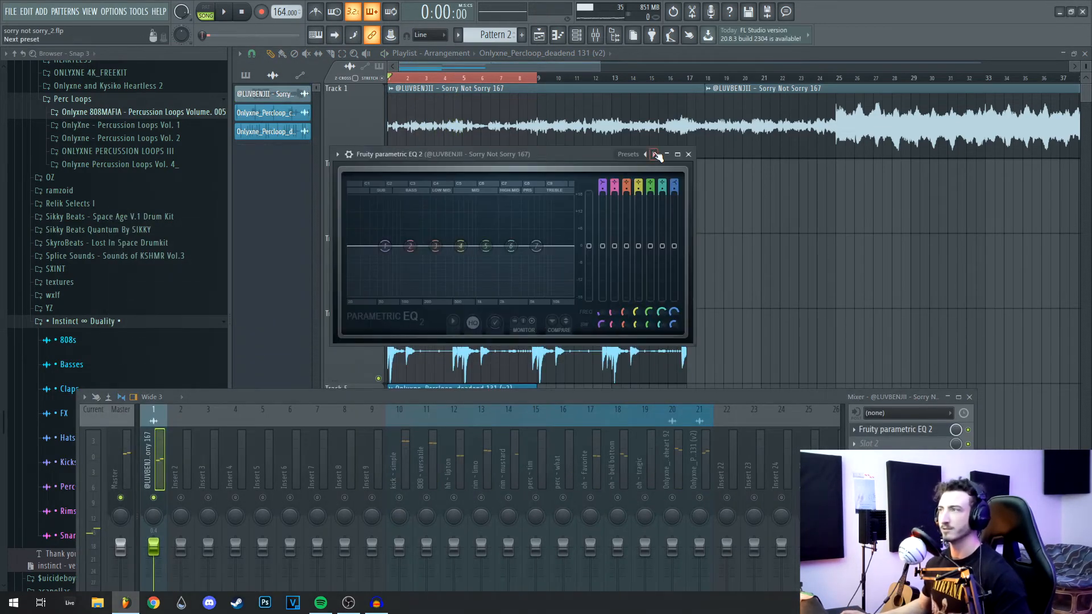
key(space)
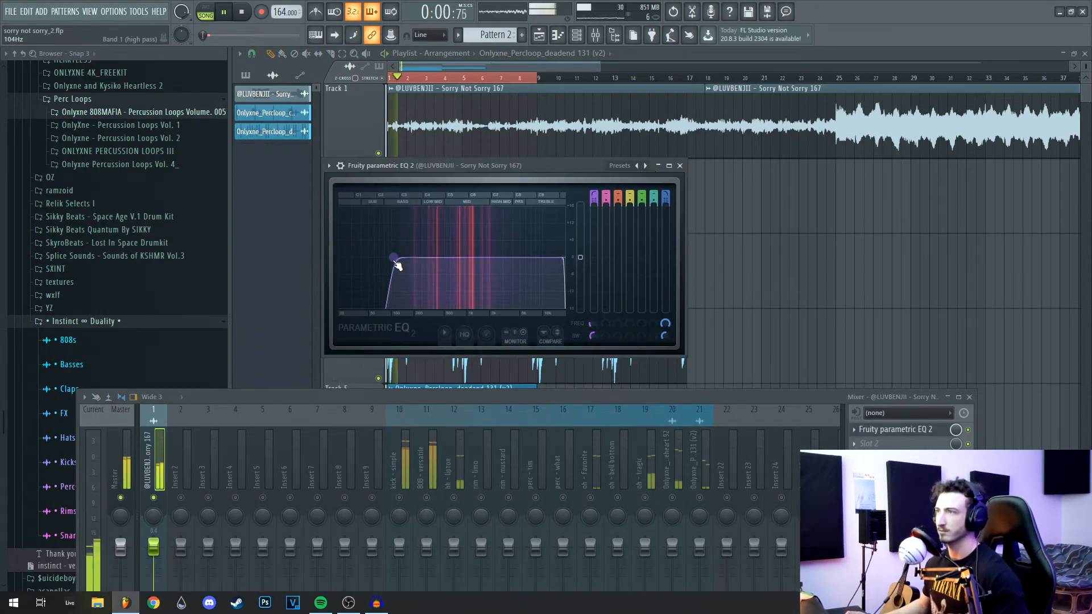
drag(396, 258, 406, 257)
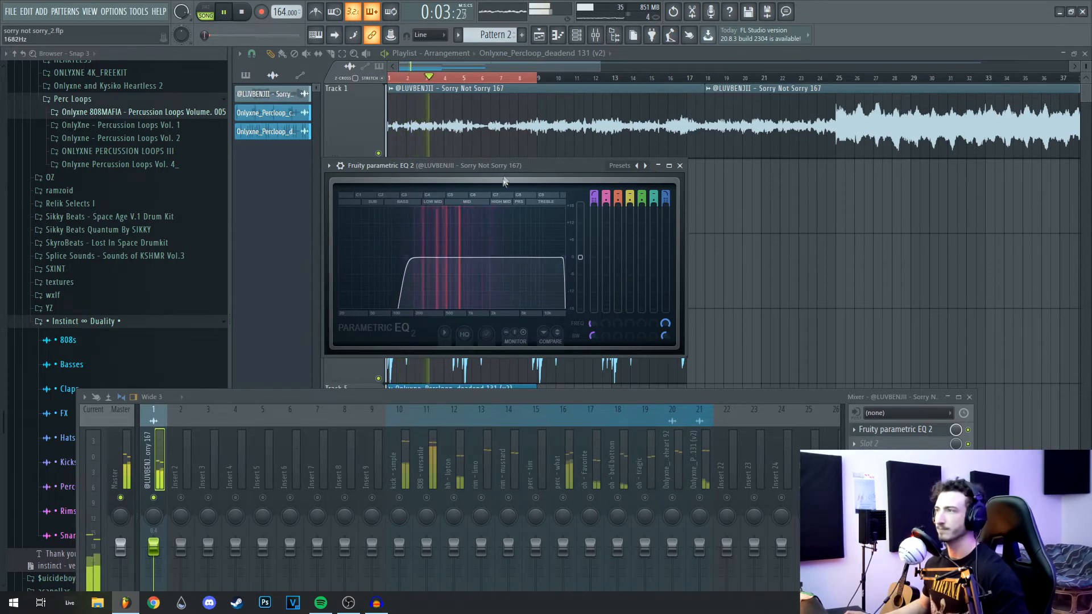
click(680, 166)
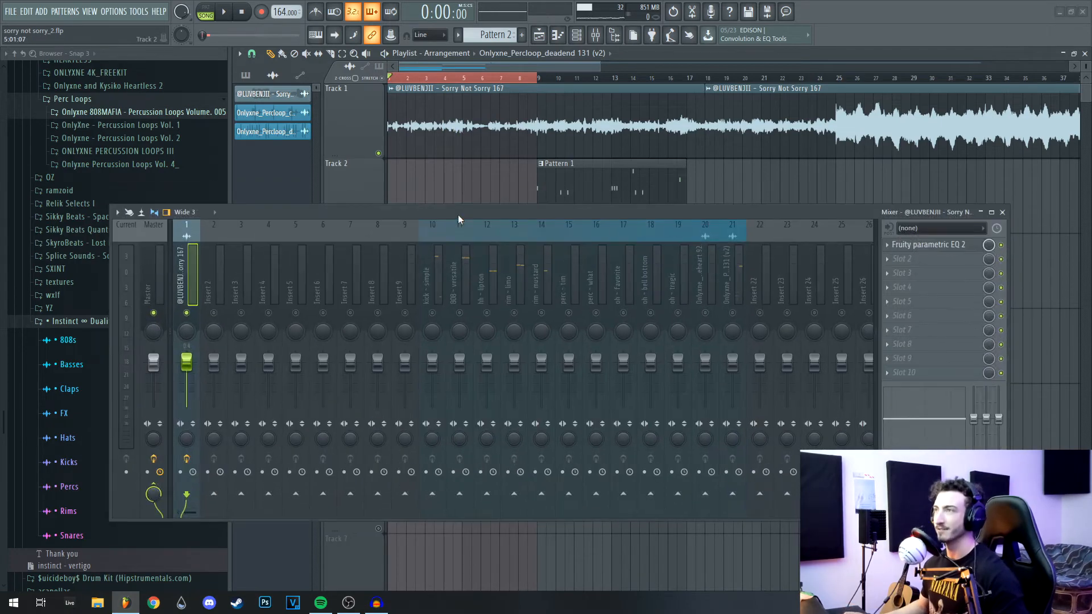
Step: Lower the kick to -4.9 dB, the 808 to -4.4 dB and the hi-hat to about -5.6 dB
drag(471, 218, 456, 227)
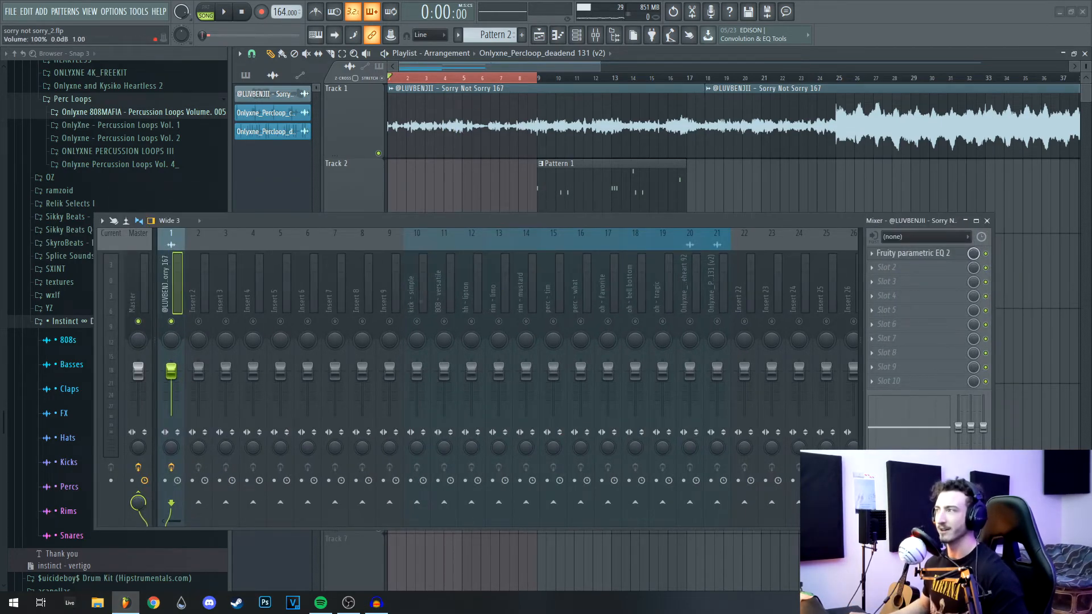
drag(556, 220, 544, 168)
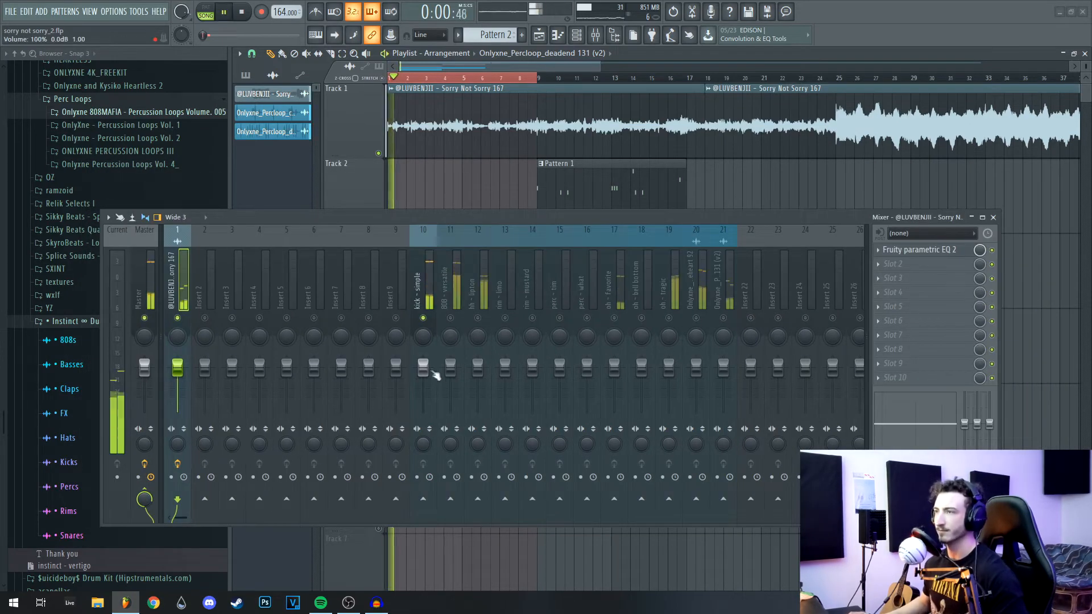
drag(423, 367, 423, 377)
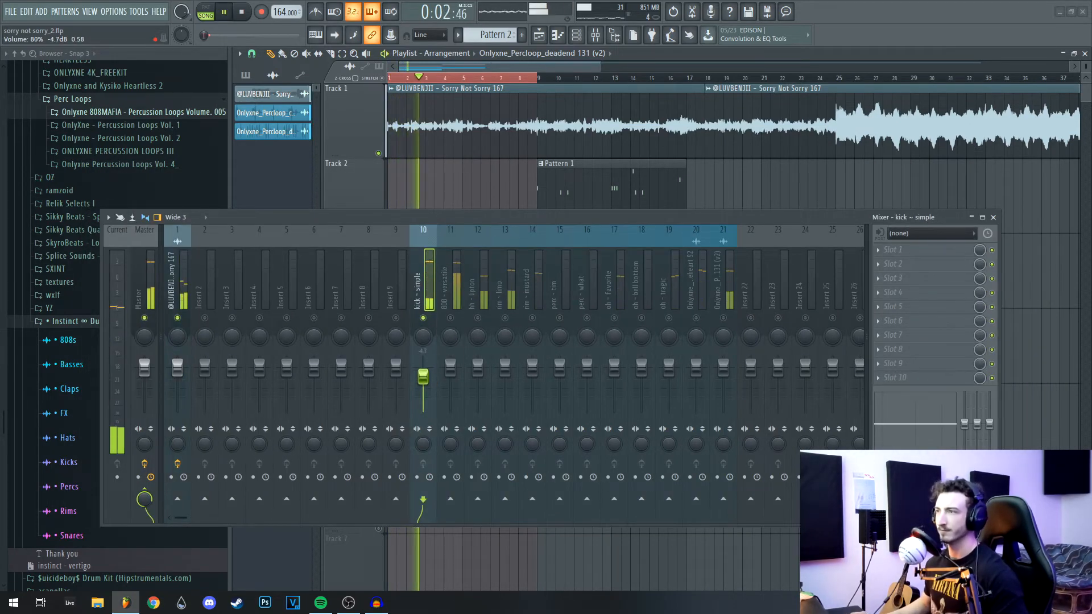
key(space)
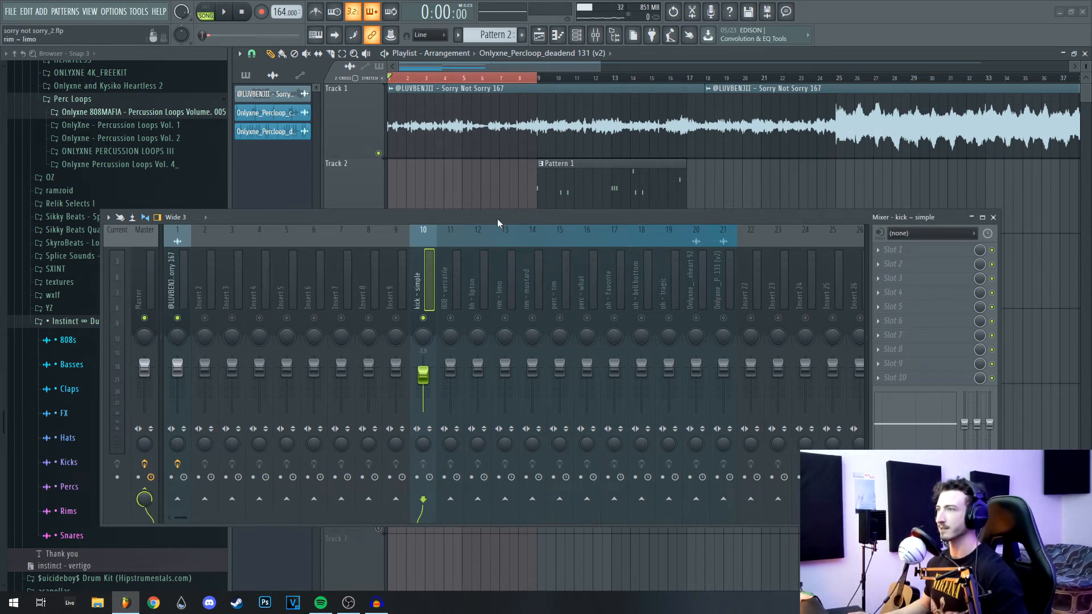
drag(498, 219, 489, 229)
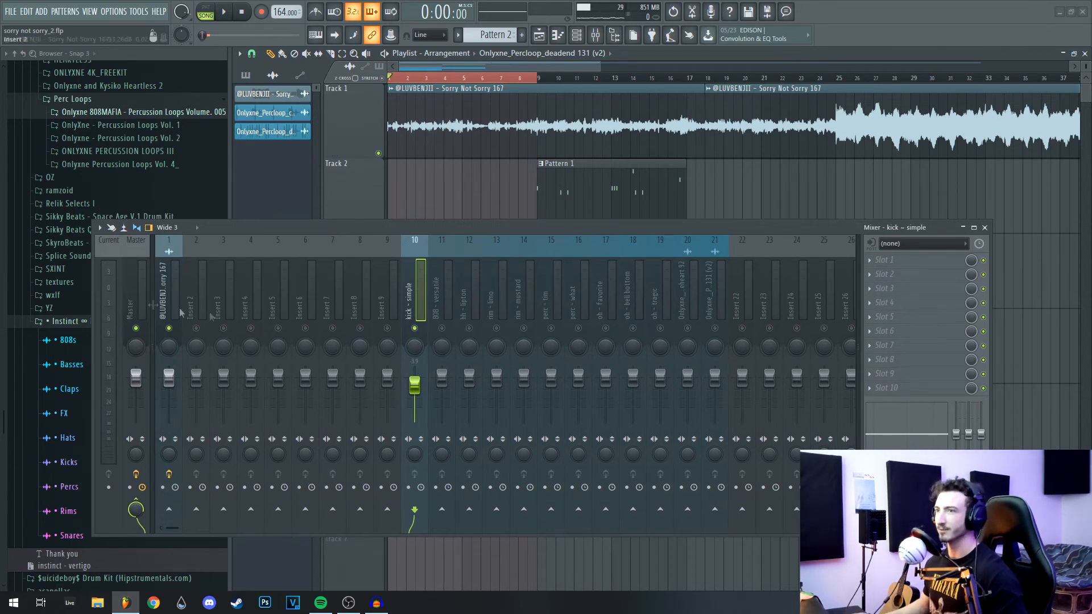
click(453, 382)
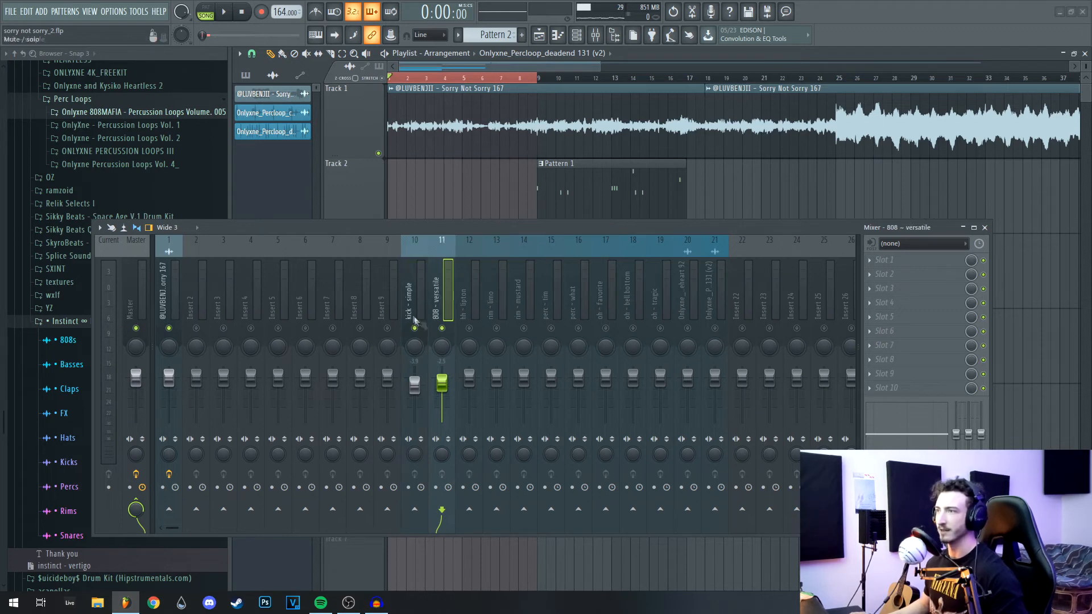
drag(464, 230, 465, 241)
key(space)
drag(445, 399, 446, 398)
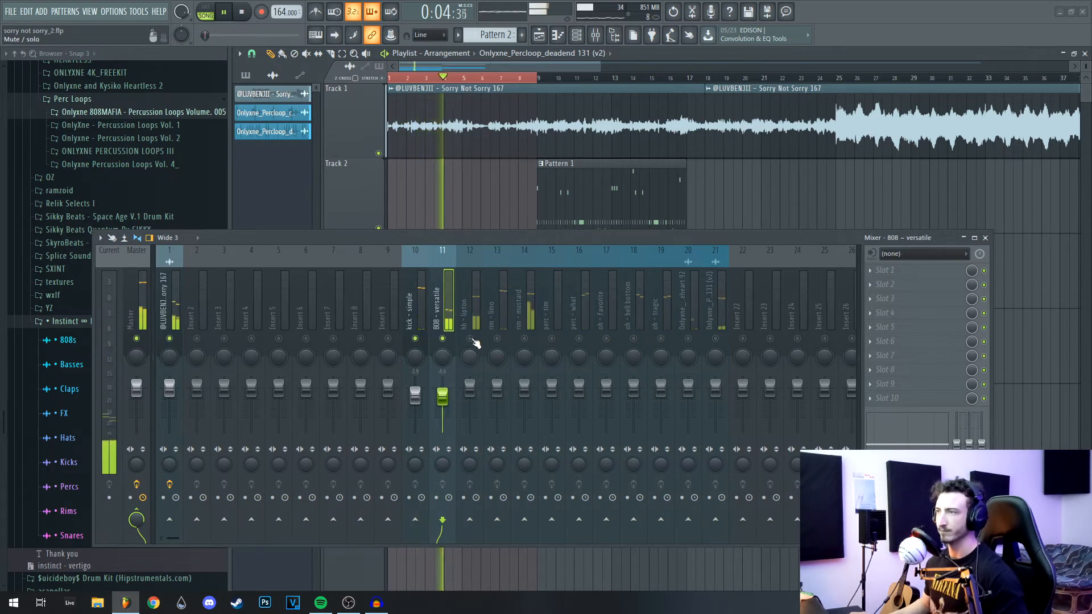
drag(473, 394, 475, 403)
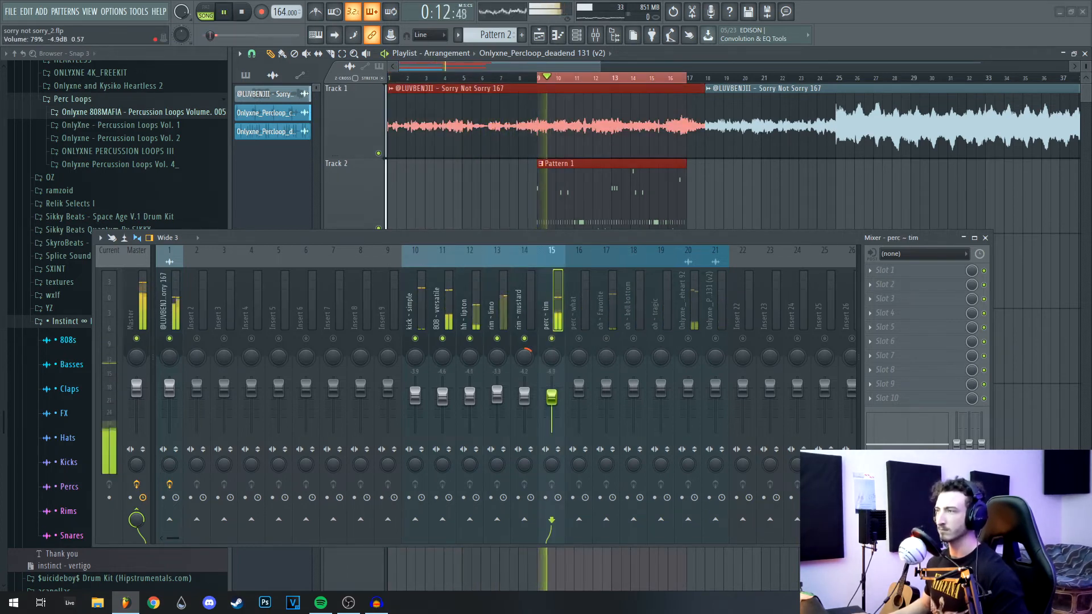
Step: Set perc ~ tim to -4.9 dB and add TAL Reverb II with wet at -22.7 dB
drag(551, 400, 552, 402)
click(911, 270)
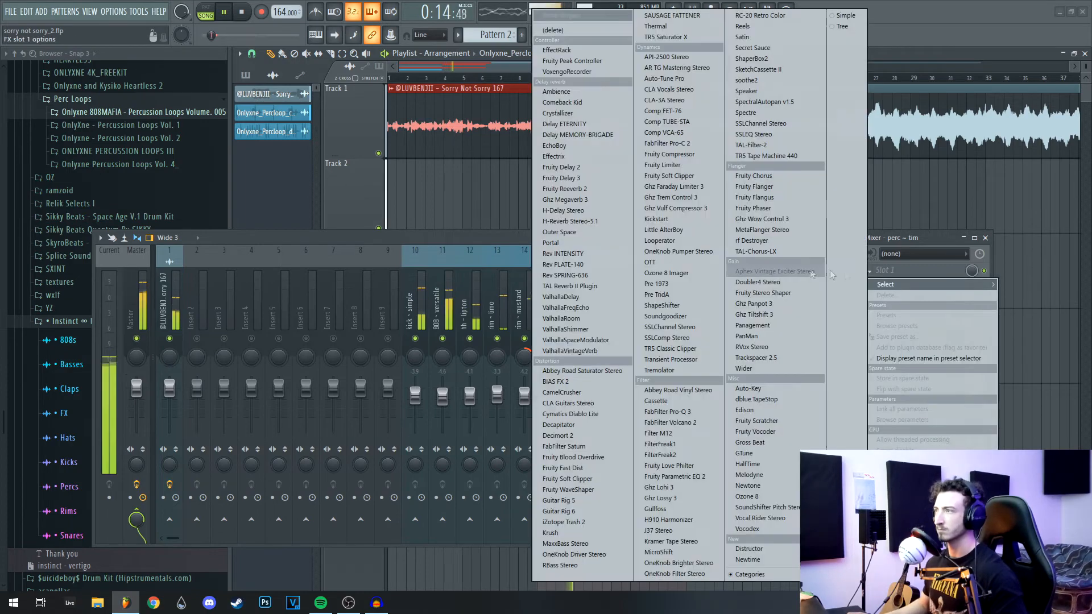
click(594, 288)
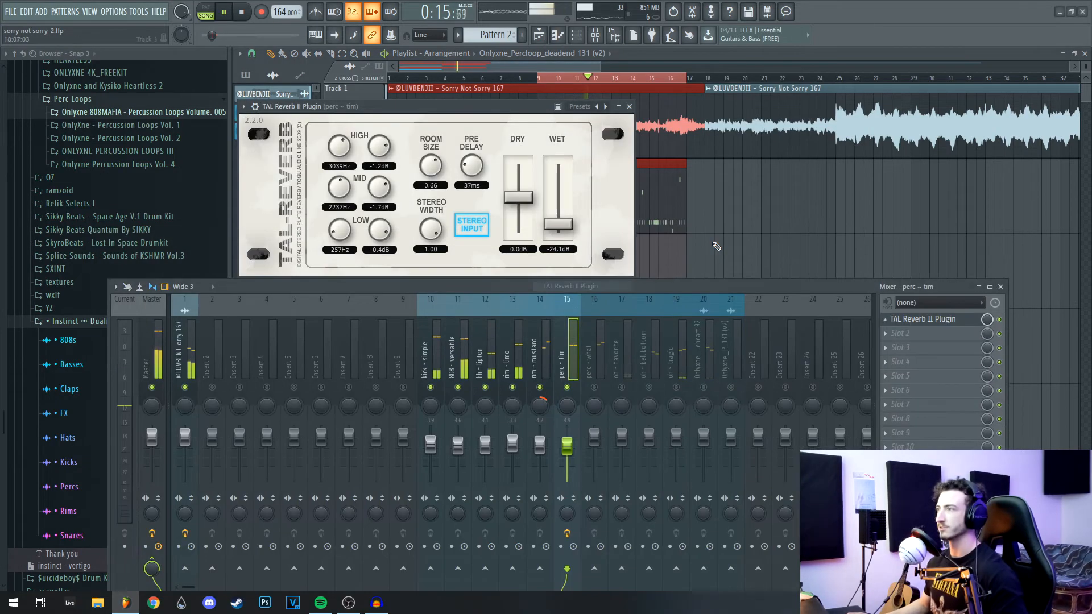
drag(562, 227, 562, 227)
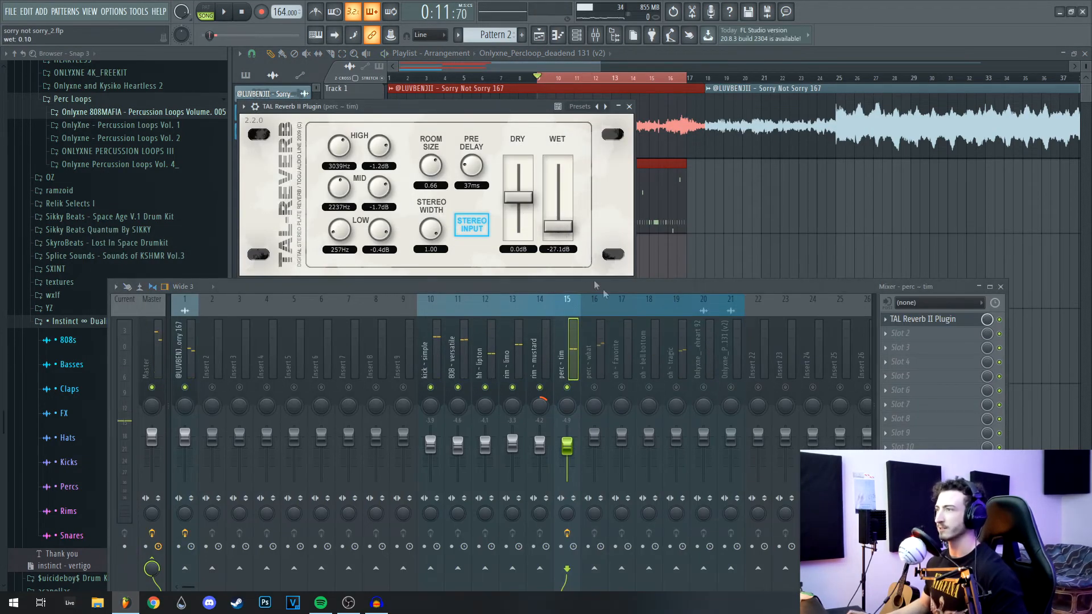
drag(655, 289, 639, 294)
key(space)
drag(558, 227, 556, 222)
click(629, 106)
key(space)
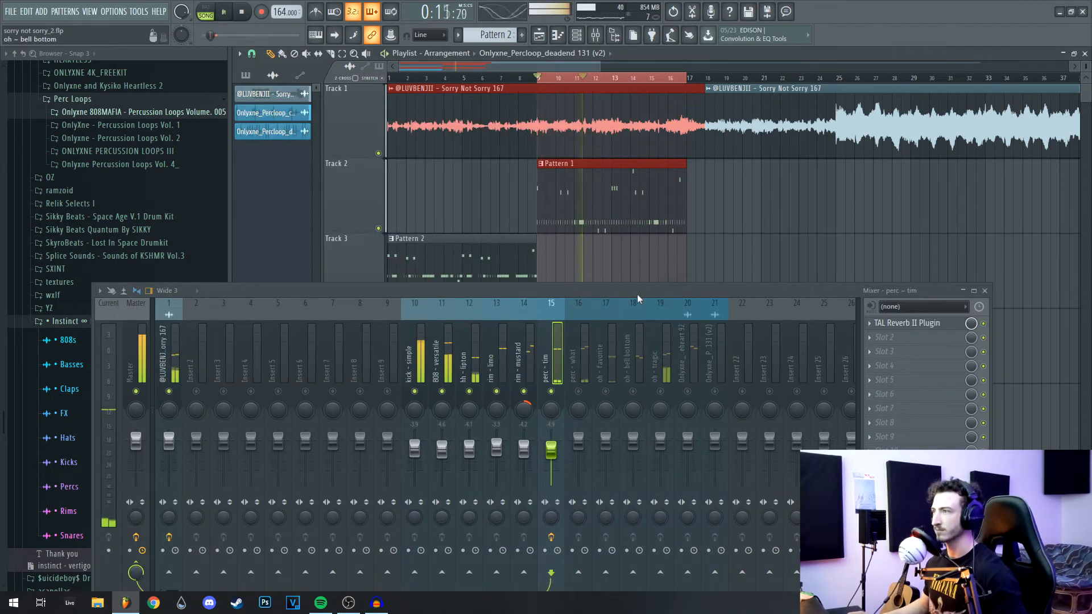
Step: Lower the perc ~ what channel's volume to about -3.9 dB, auditioning from bar 9
drag(637, 292, 636, 289)
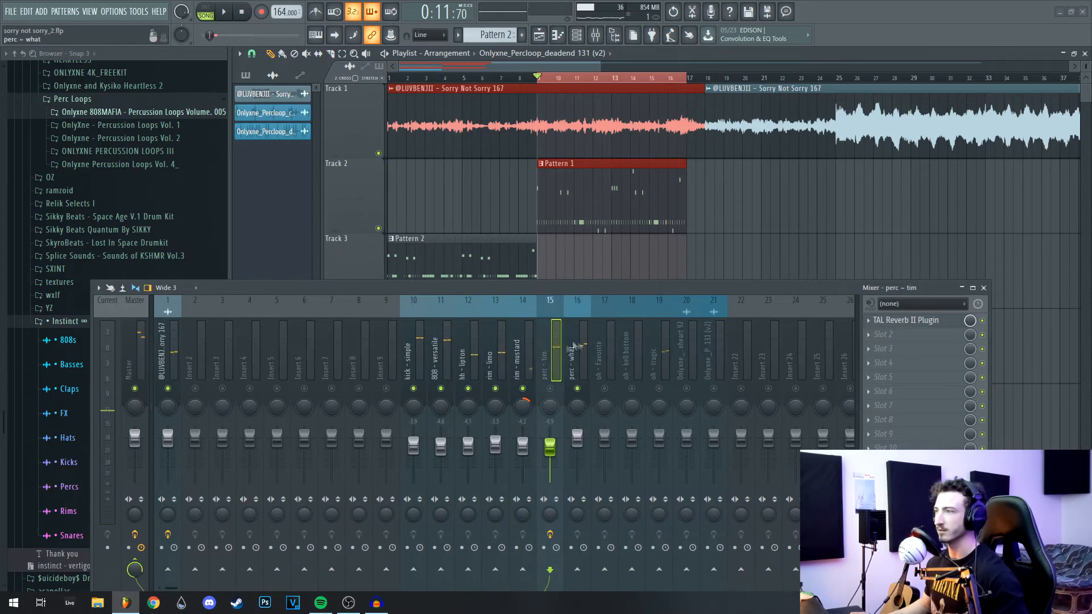
drag(593, 286, 548, 268)
key(space)
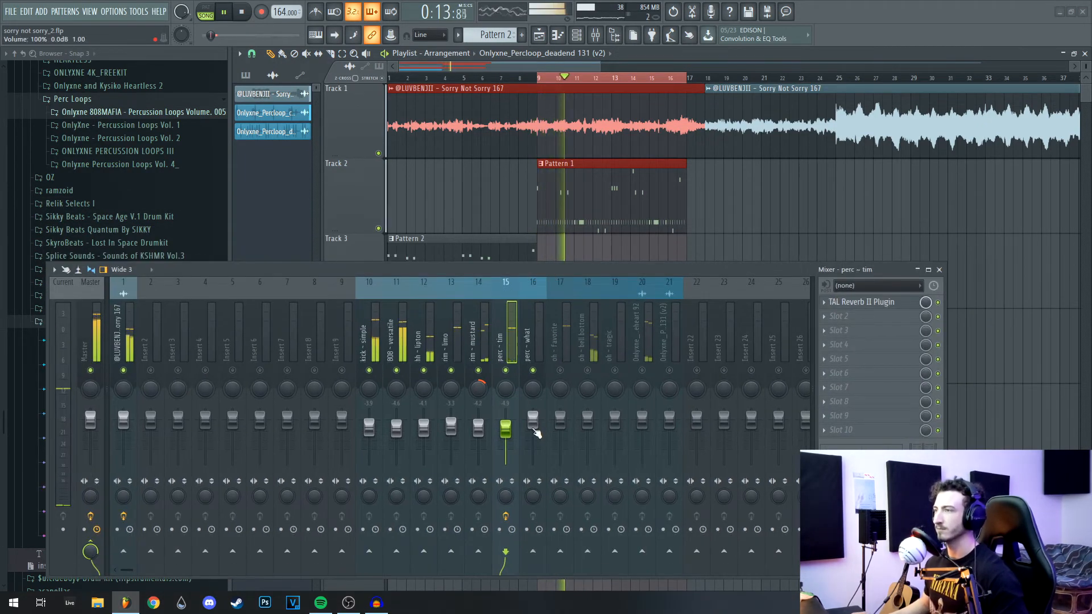
drag(538, 430, 537, 438)
key(space)
click(484, 327)
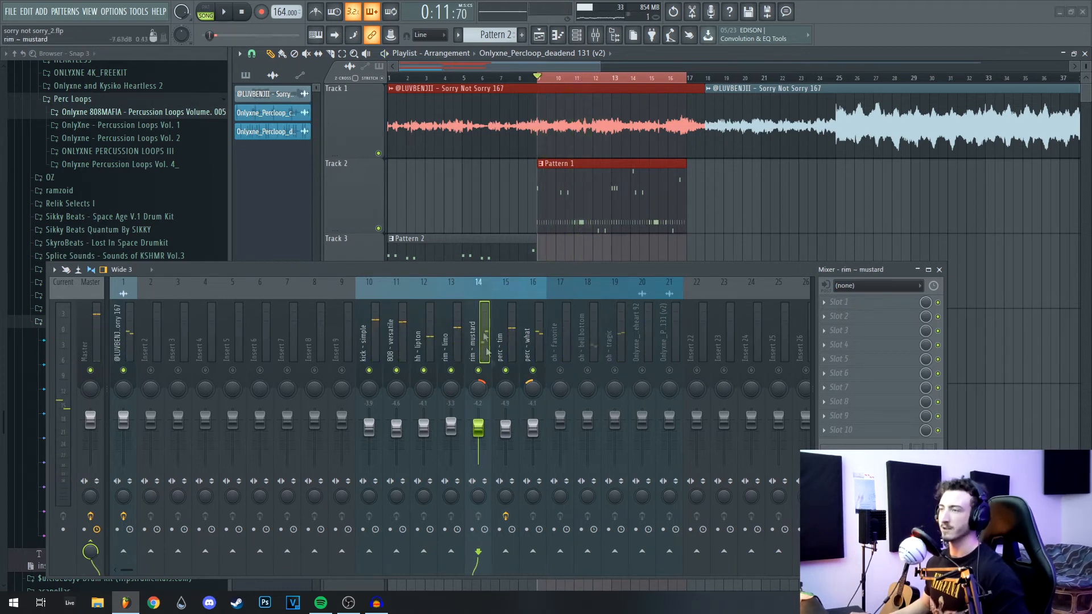
click(539, 355)
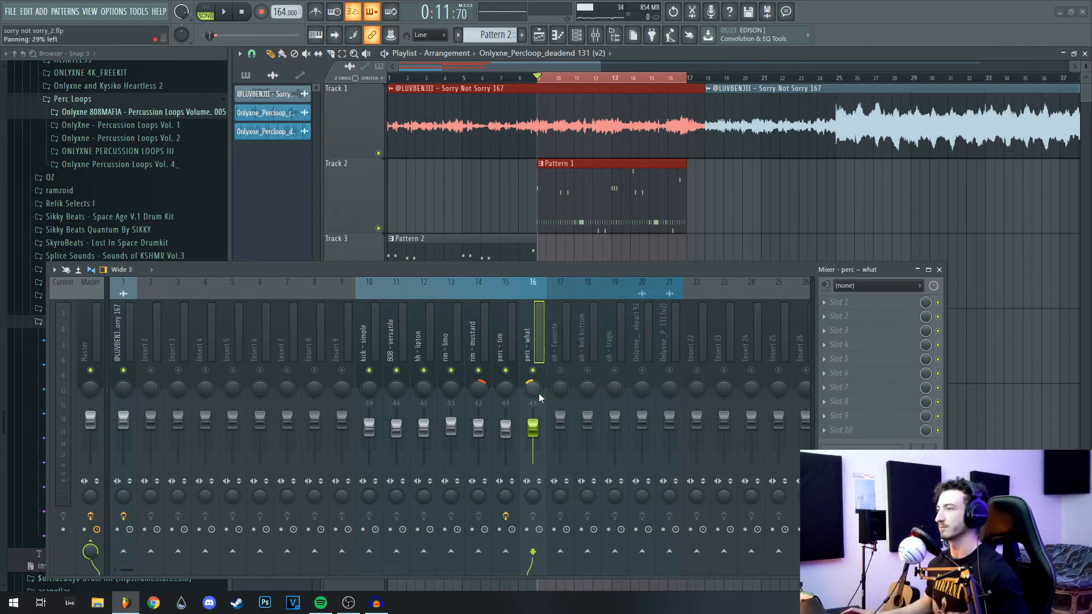
Step: Give oh ~ favorite TAL Reverb II at -22 dB wet, about 69% mix, and a slightly lower fader
drag(557, 269, 524, 276)
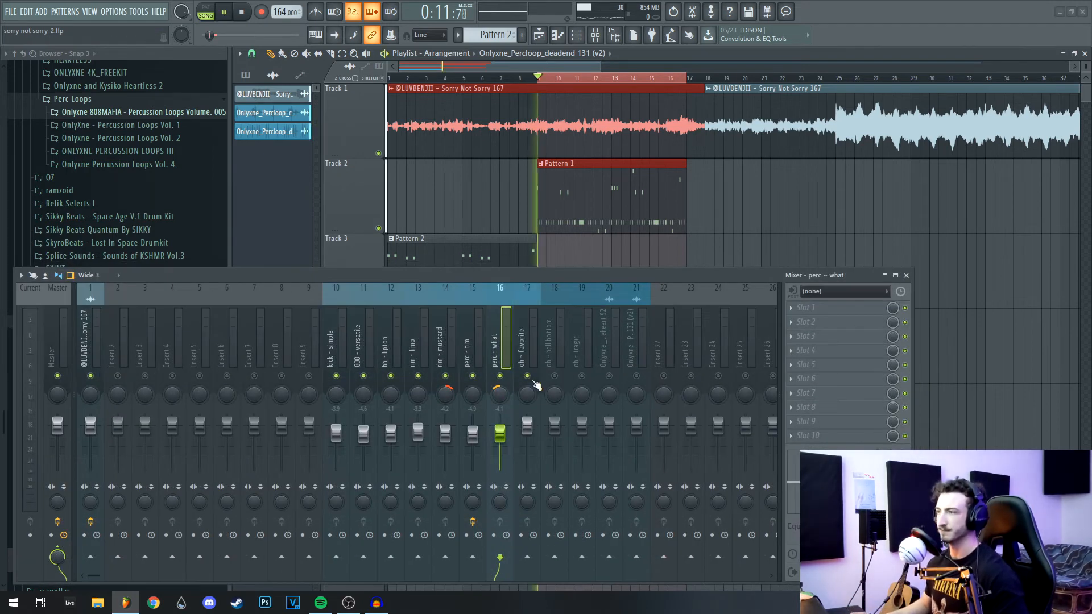
click(536, 386)
click(807, 308)
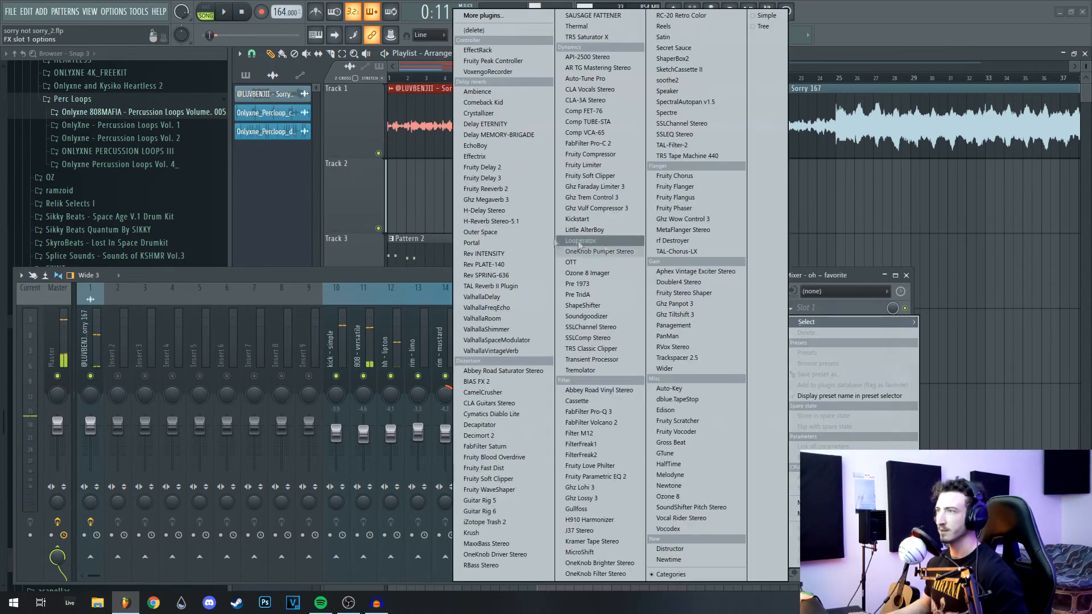
click(490, 286)
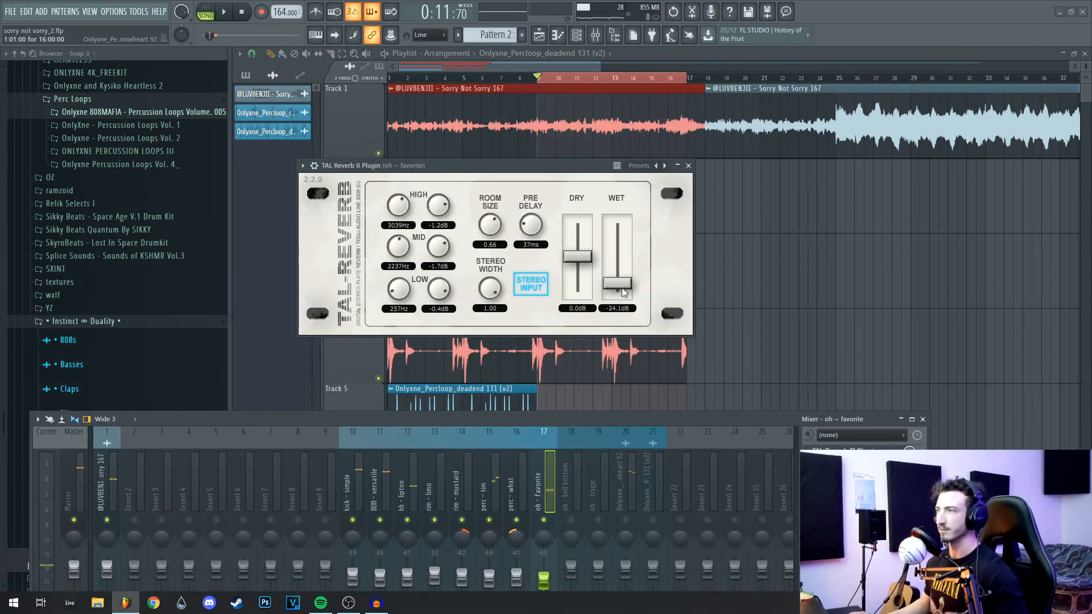
drag(547, 423, 542, 364)
key(space)
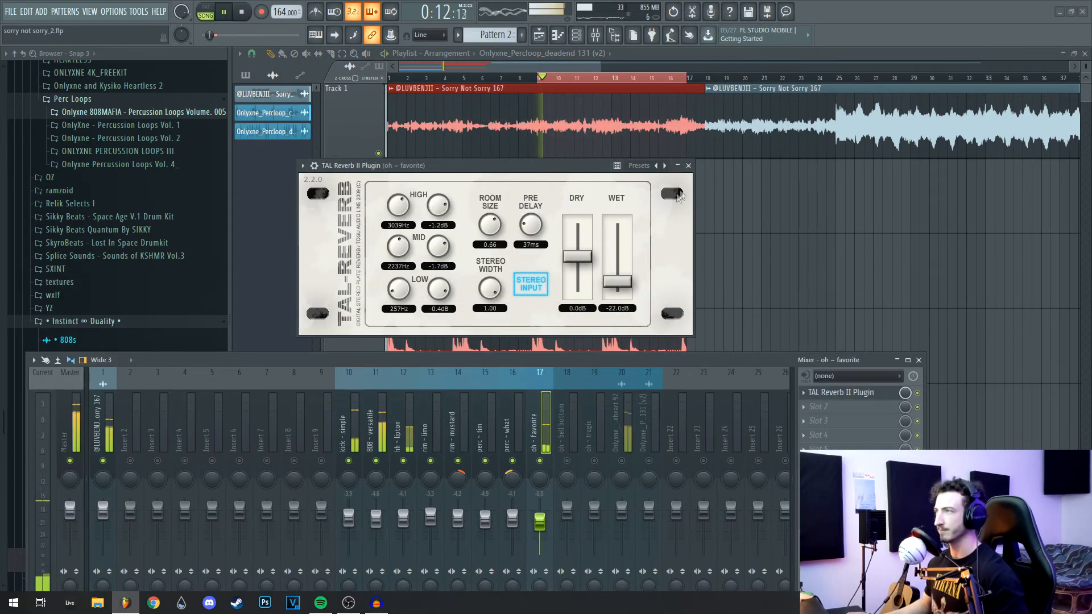
click(689, 165)
drag(540, 522, 540, 524)
key(space)
key(space)
drag(906, 393, 906, 412)
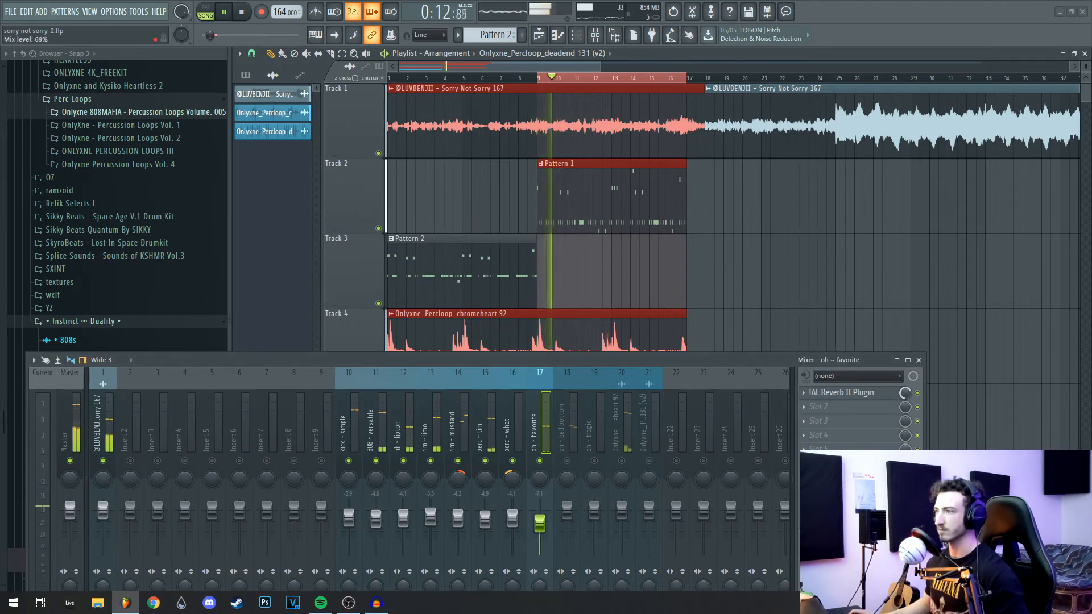
drag(576, 359, 550, 243)
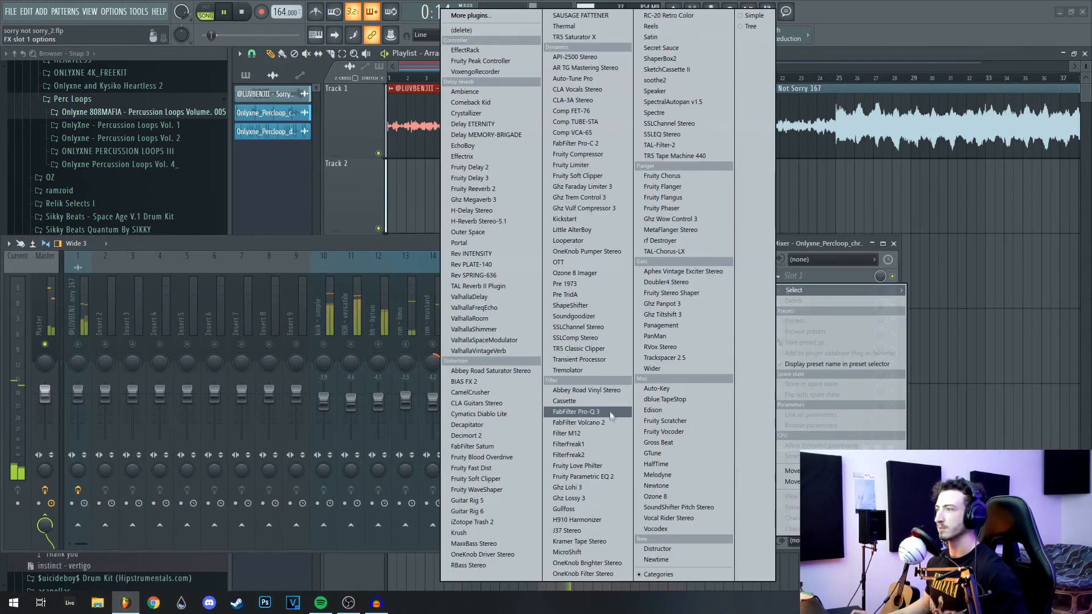
Step: Add Fruity Parametric EQ 2 to the chromeheart loop, raising its low cut and lowering its high cut; loop bars 1–9
click(585, 477)
drag(575, 243, 603, 480)
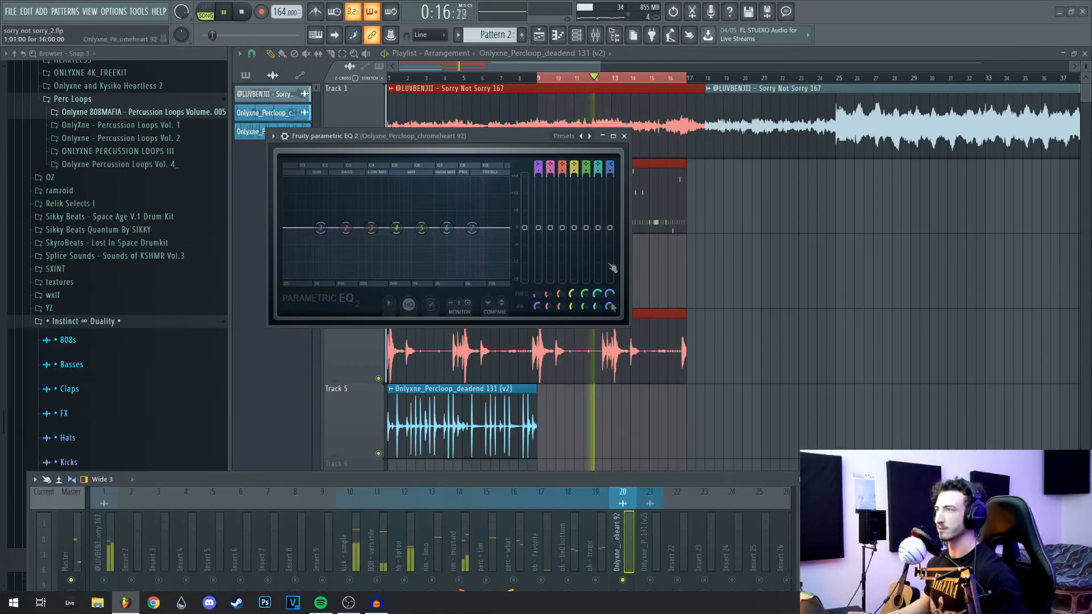
click(591, 137)
click(592, 137)
drag(298, 233, 369, 230)
drag(510, 228, 445, 228)
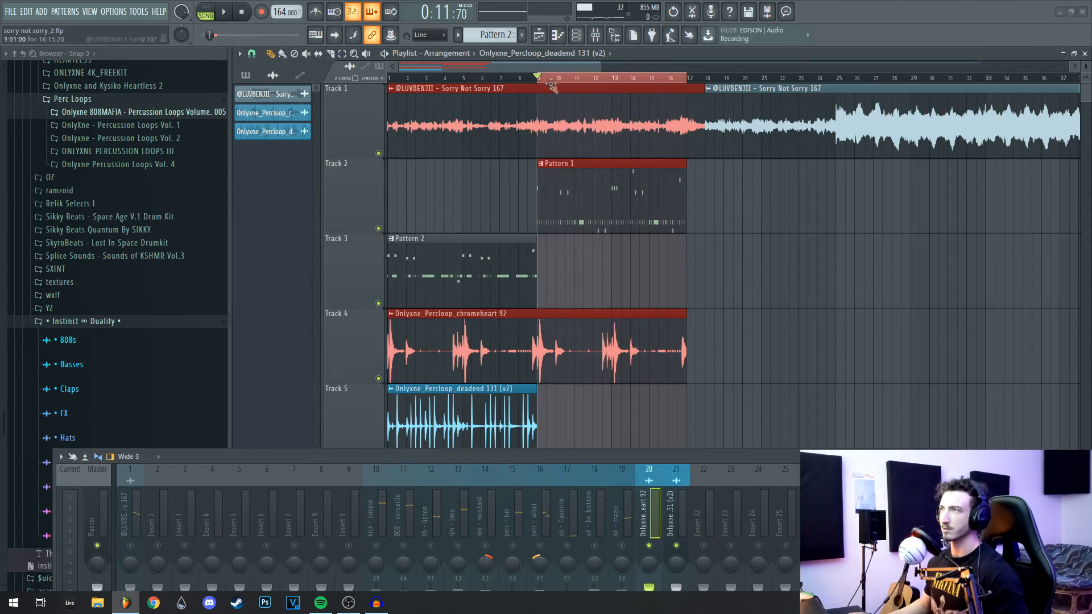
drag(540, 79, 347, 109)
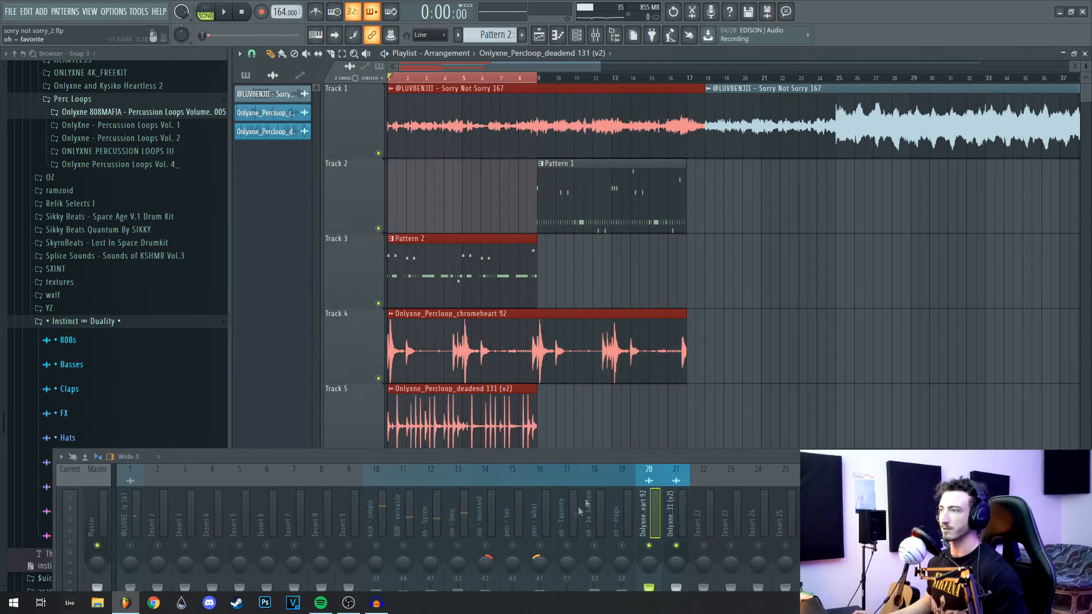
drag(626, 459, 547, 236)
key(space)
Step: Band-limit the deadend loop with a band-pass EQ preset, raising the low cut and lowering the high cut
click(604, 317)
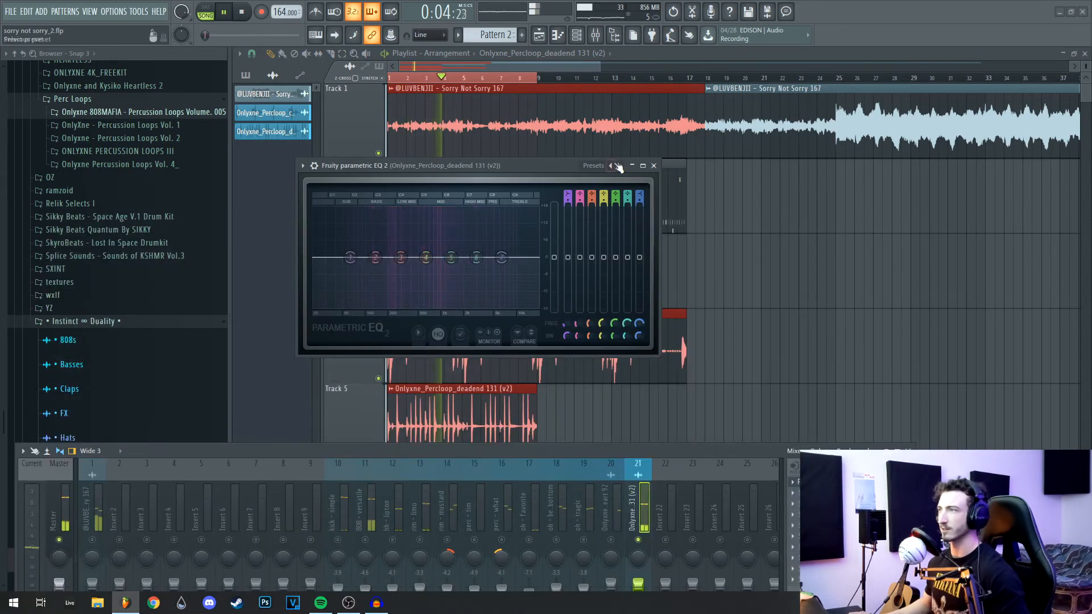
click(619, 166)
drag(331, 259, 394, 258)
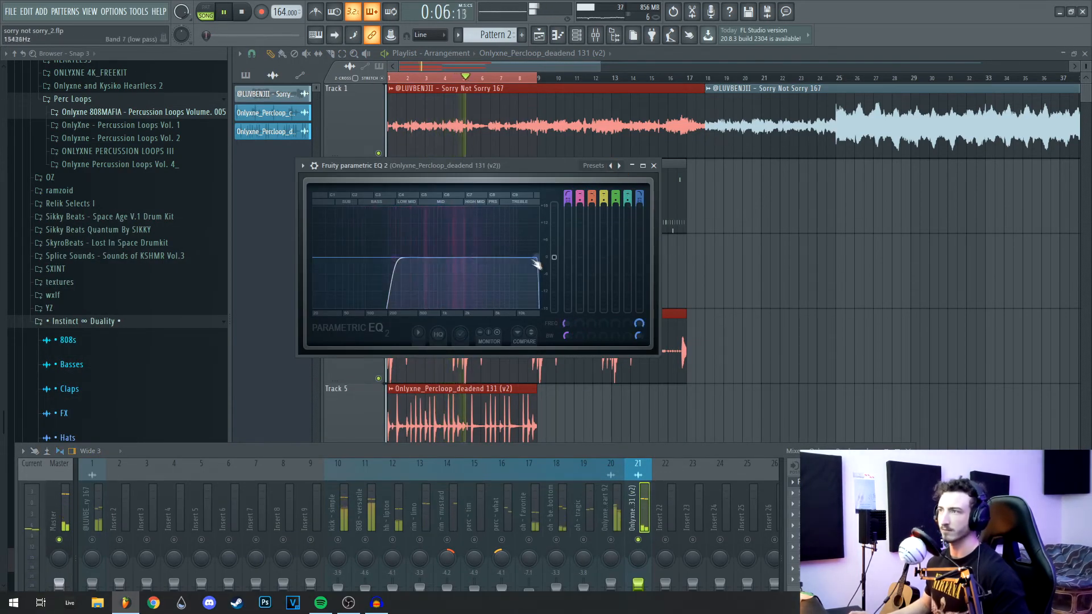
drag(529, 258, 470, 258)
drag(395, 258, 405, 257)
Step: Add Fruity Stereo Shaper with a stereo widening preset to the deadend loop
click(794, 493)
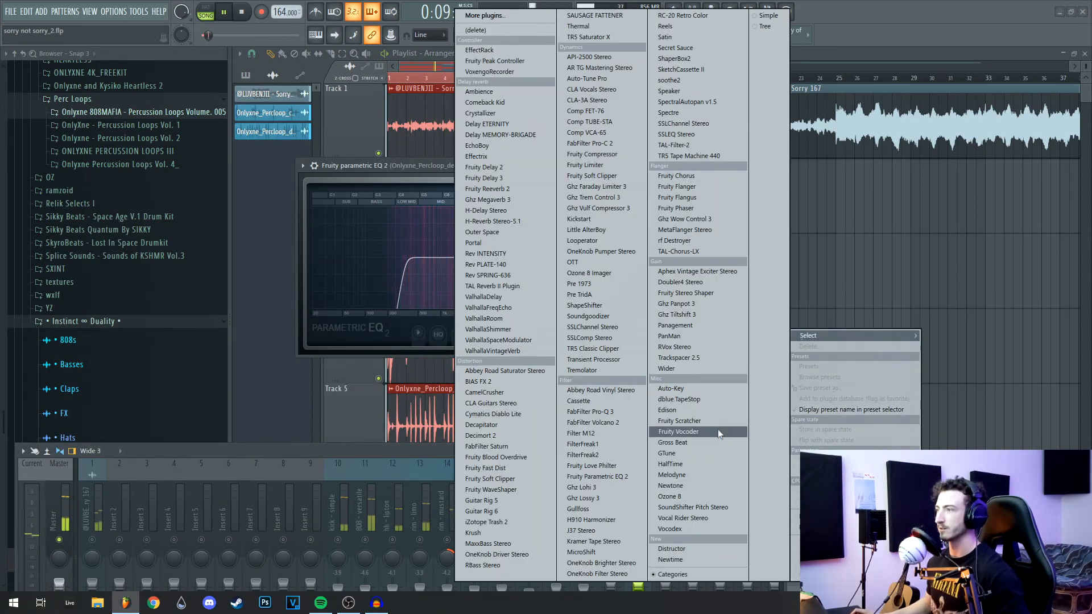
click(685, 293)
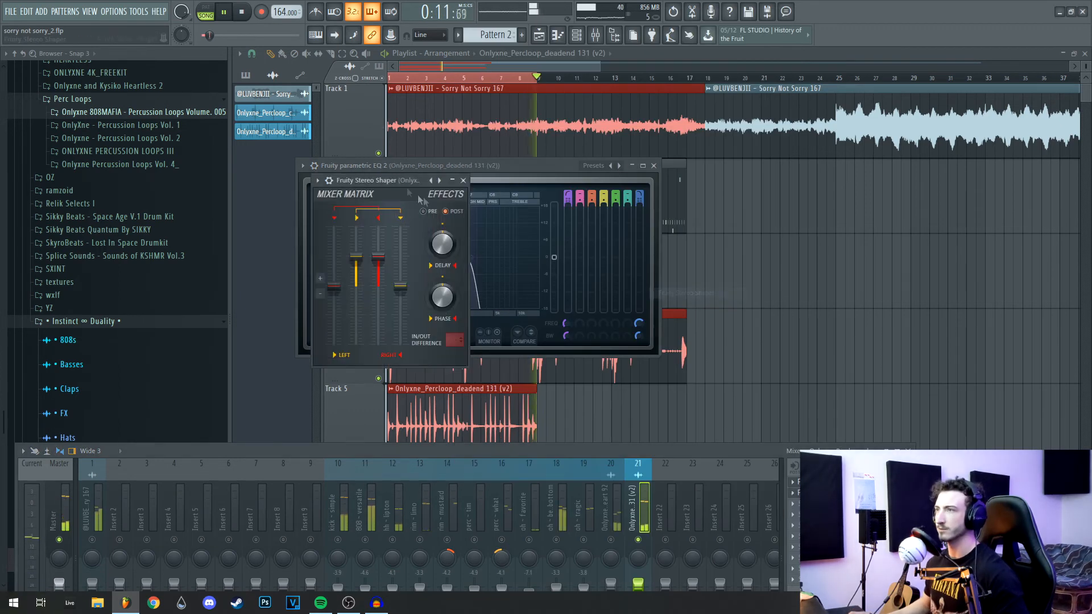
click(440, 180)
click(478, 277)
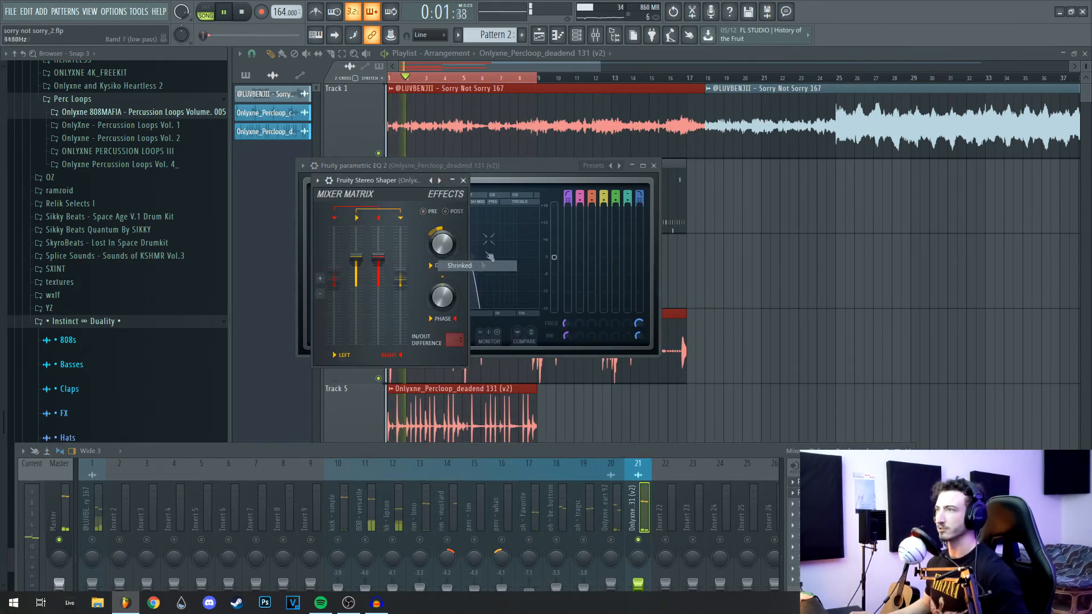
click(465, 180)
click(653, 166)
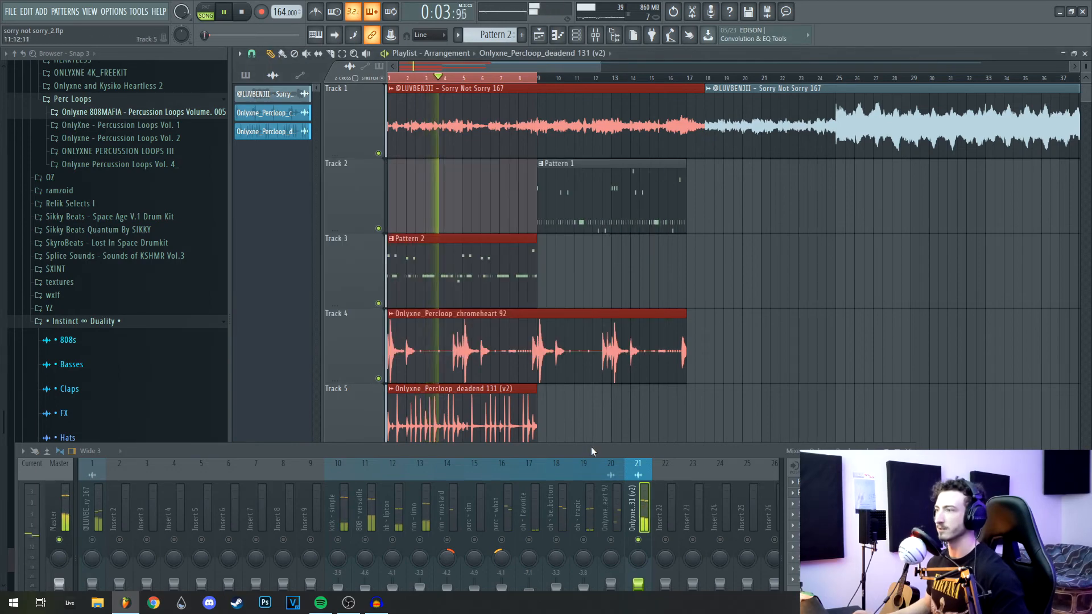
drag(592, 449, 631, 134)
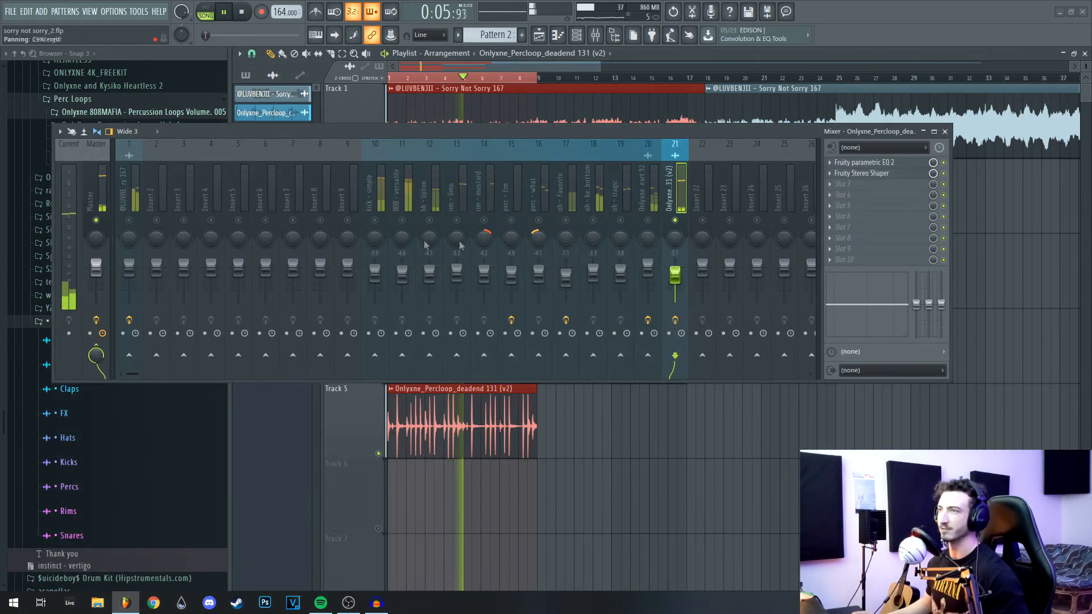
Step: Unsolo the deadend loop insert 21 so all channels play again
click(130, 220)
drag(227, 132, 242, 227)
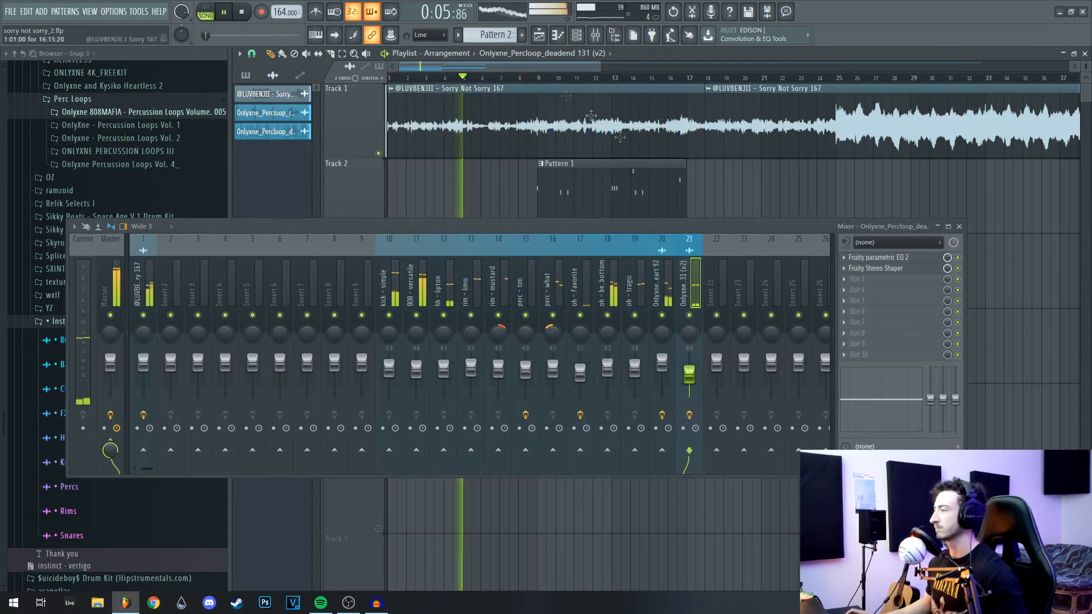